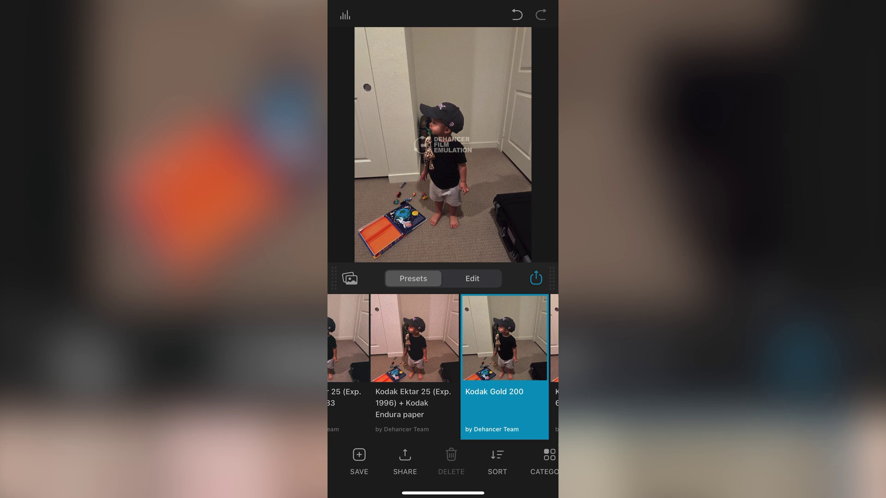
- Switch the photo with the Kodak Gold 200 look from presets to the editing controls
{"action": "left_click", "coordinate": [472, 278]}
{"action": "mouse_move", "coordinate": [427, 283]}
{"action": "left_mouse_down"}
{"action": "mouse_move", "coordinate": [493, 283]}
{"action": "mouse_move", "coordinate": [428, 283]}
{"action": "mouse_move", "coordinate": [439, 283]}
{"action": "left_mouse_up"}
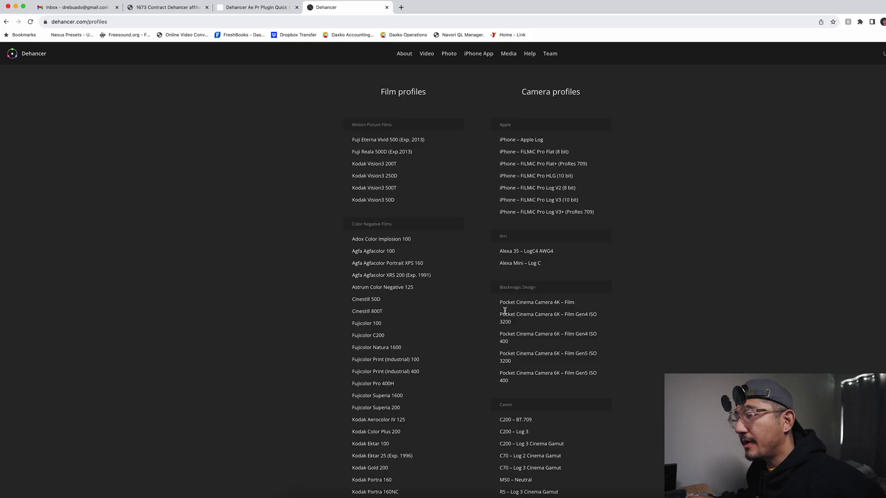
- Read through the Dehancer Ae Pr Plugin Quick Guide, covering color settings, preview and render quality, applying the effect, and film profiles
{"action": "left_click", "coordinate": [256, 8]}
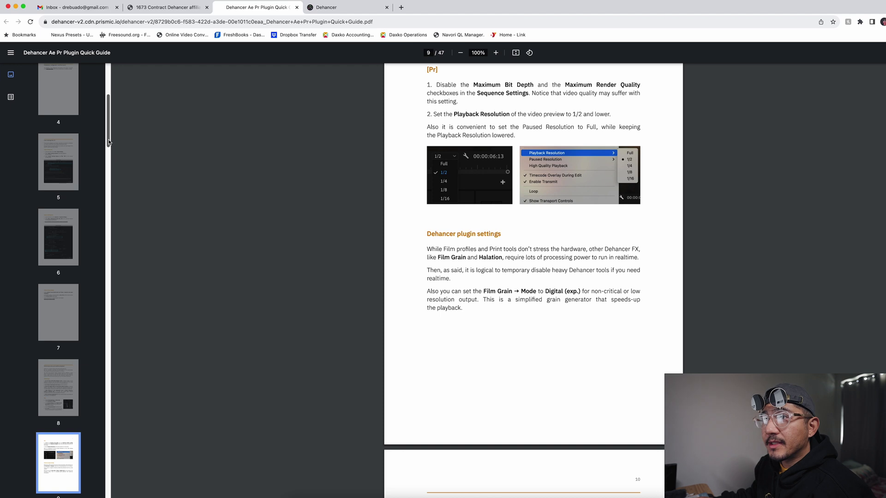
{"action": "left_click_drag", "start_coordinate": [109, 135], "coordinate": [109, 126]}
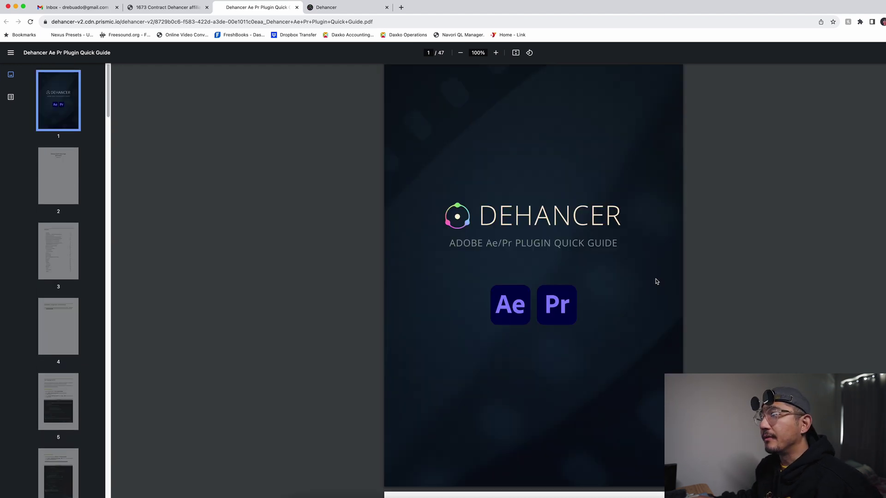
{"action": "scroll", "coordinate": [657, 281], "scroll_direction": "down", "scroll_amount": 7}
{"action": "scroll", "coordinate": [668, 273], "scroll_direction": "down", "scroll_amount": 2}
{"action": "scroll", "coordinate": [811, 167], "scroll_direction": "up", "scroll_amount": 12}
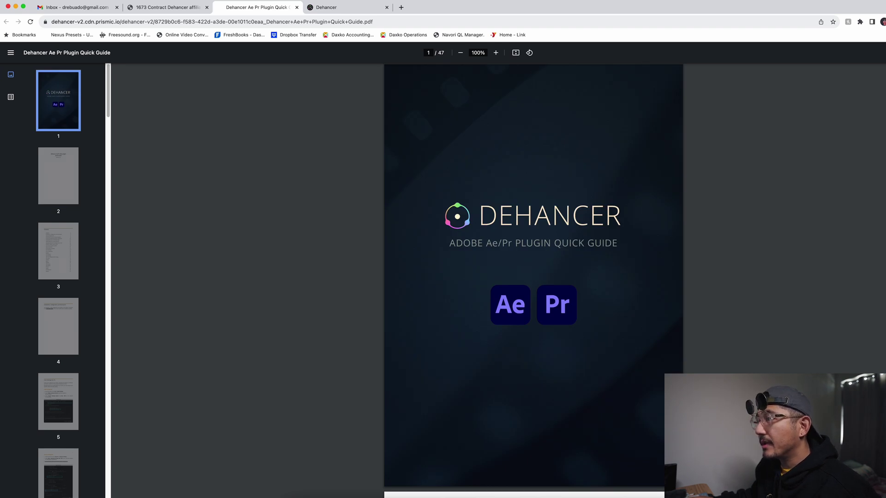
{"action": "scroll", "coordinate": [534, 277], "scroll_direction": "down", "scroll_amount": 20}
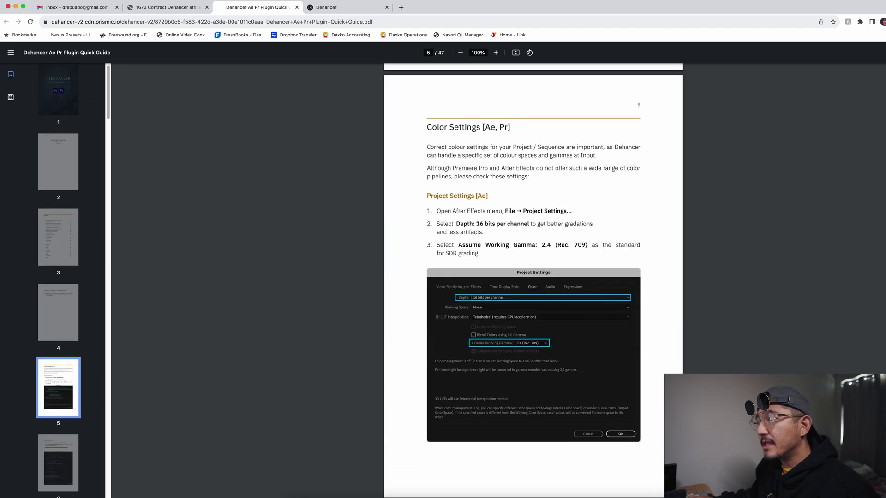
{"action": "scroll", "coordinate": [533, 276], "scroll_direction": "down", "scroll_amount": 10}
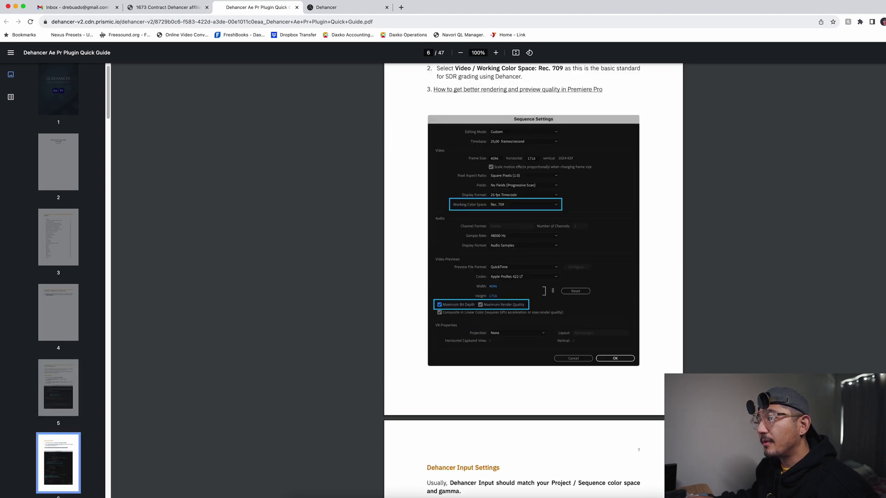
{"action": "scroll", "coordinate": [533, 277], "scroll_direction": "down", "scroll_amount": 8}
{"action": "scroll", "coordinate": [533, 277], "scroll_direction": "down", "scroll_amount": 20}
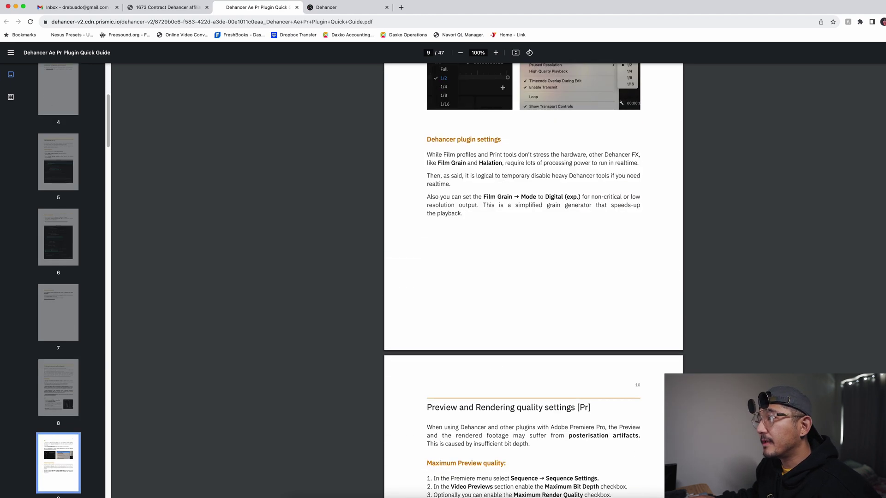
{"action": "scroll", "coordinate": [533, 277], "scroll_direction": "down", "scroll_amount": 10}
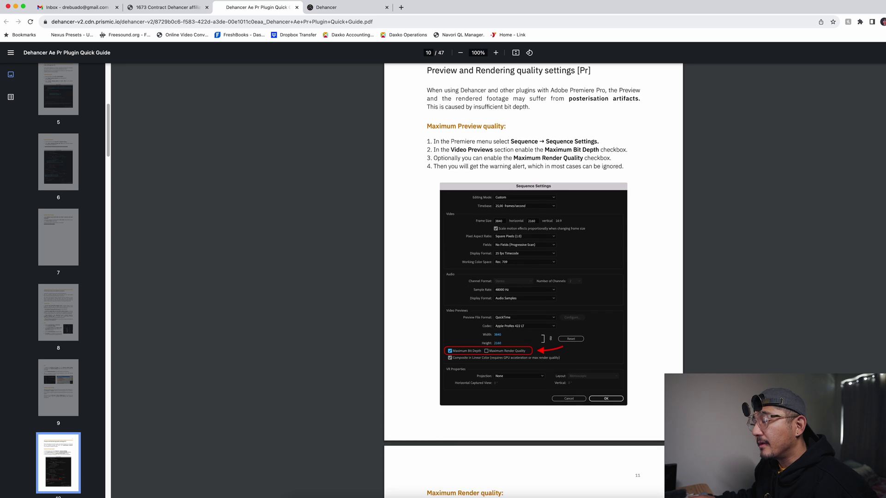
{"action": "scroll", "coordinate": [533, 277], "scroll_direction": "down", "scroll_amount": 3}
{"action": "scroll", "coordinate": [533, 276], "scroll_direction": "down", "scroll_amount": 20}
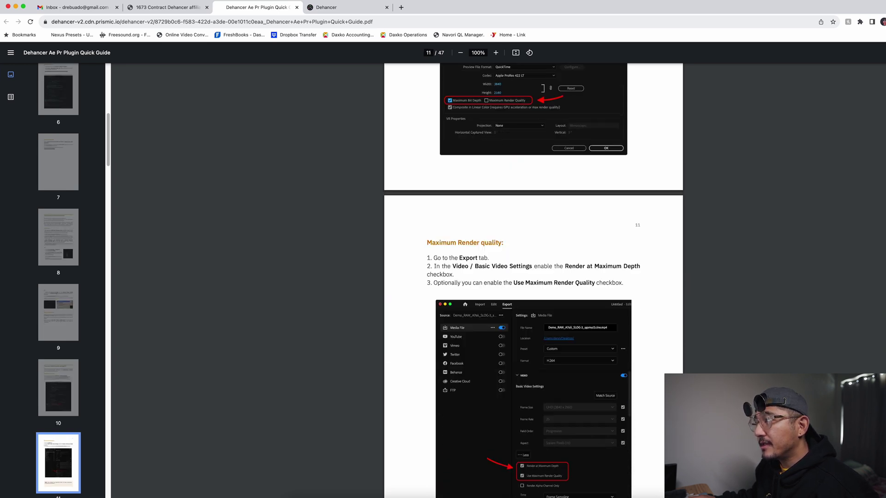
{"action": "scroll", "coordinate": [533, 276], "scroll_direction": "down", "scroll_amount": 20}
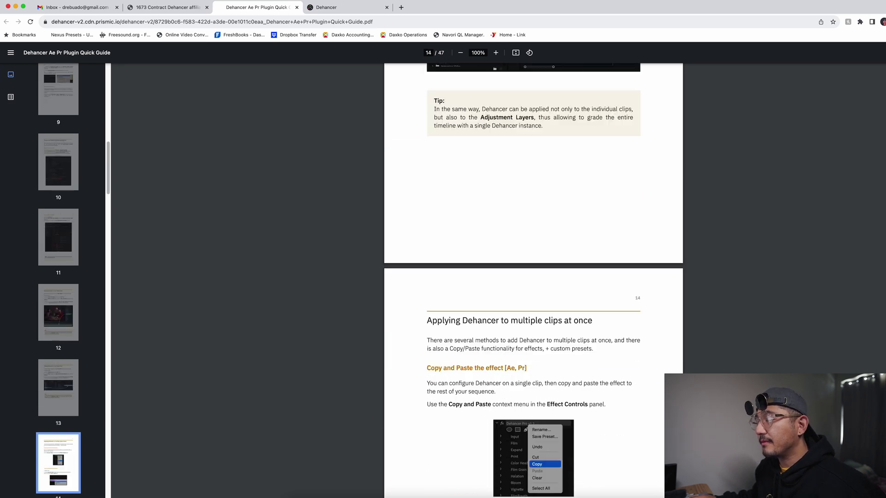
{"action": "scroll", "coordinate": [533, 276], "scroll_direction": "down", "scroll_amount": 20}
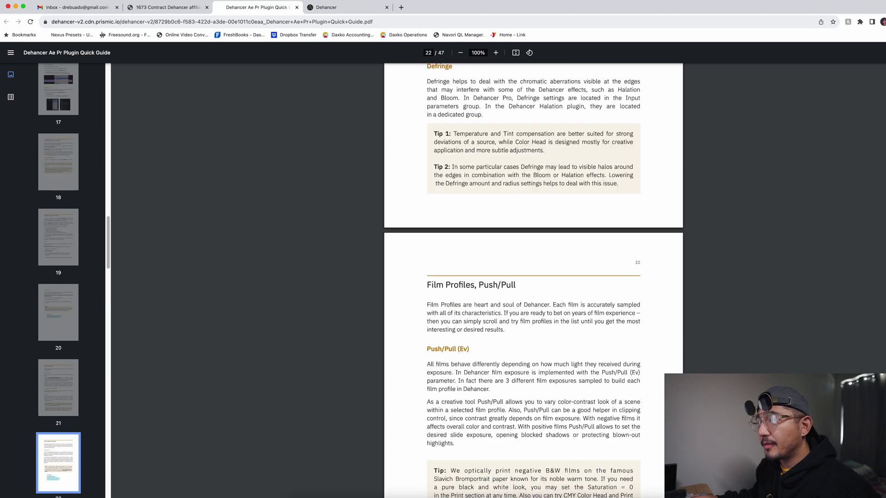
{"action": "scroll", "coordinate": [534, 277], "scroll_direction": "down", "scroll_amount": 5}
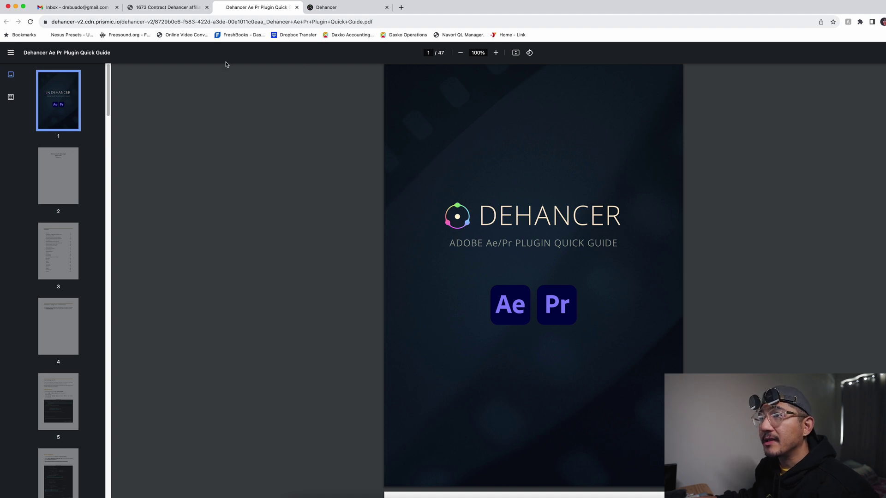
- Switch to Premiere Pro and examine the Dehancer workflow project's bins and template assets, including the contents of the Motion Graphics Template Media bin
{"action": "left_click", "coordinate": [365, 497]}
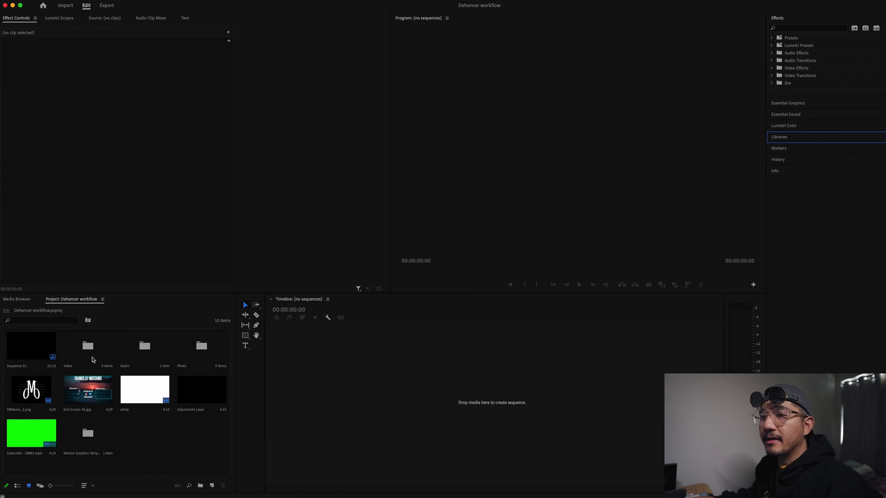
{"action": "left_click", "coordinate": [92, 358]}
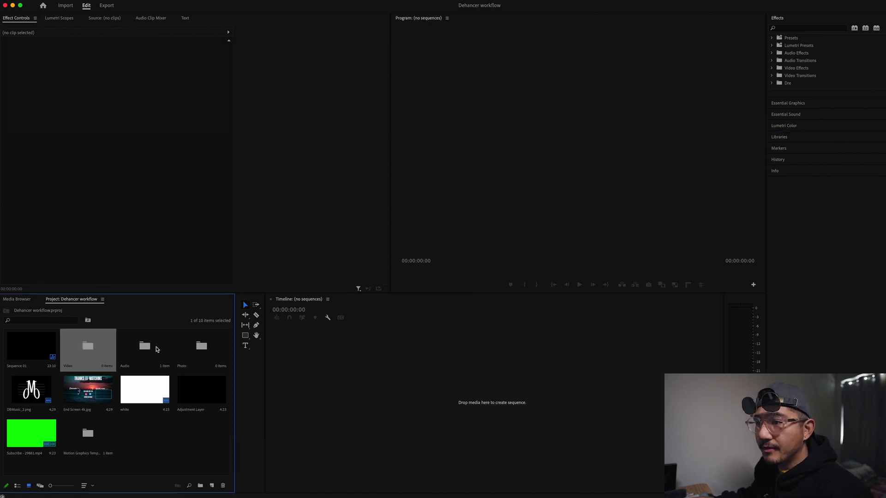
{"action": "left_click", "coordinate": [157, 349]}
{"action": "left_click", "coordinate": [210, 351]}
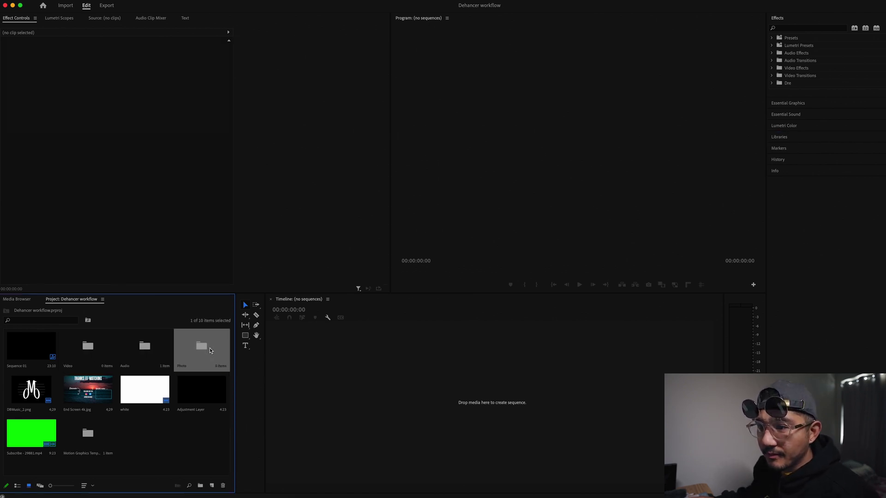
{"action": "left_click", "coordinate": [200, 433]}
{"action": "left_click", "coordinate": [91, 391]}
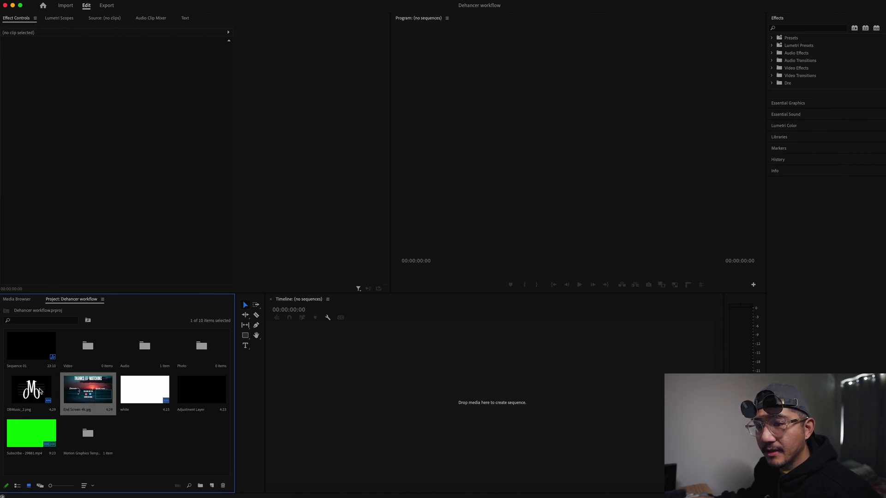
{"action": "left_click", "coordinate": [40, 391]}
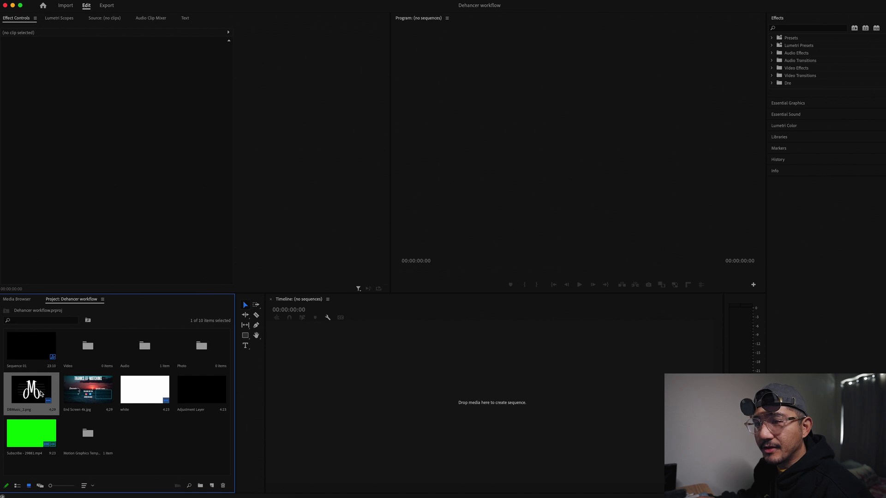
{"action": "left_click", "coordinate": [180, 444]}
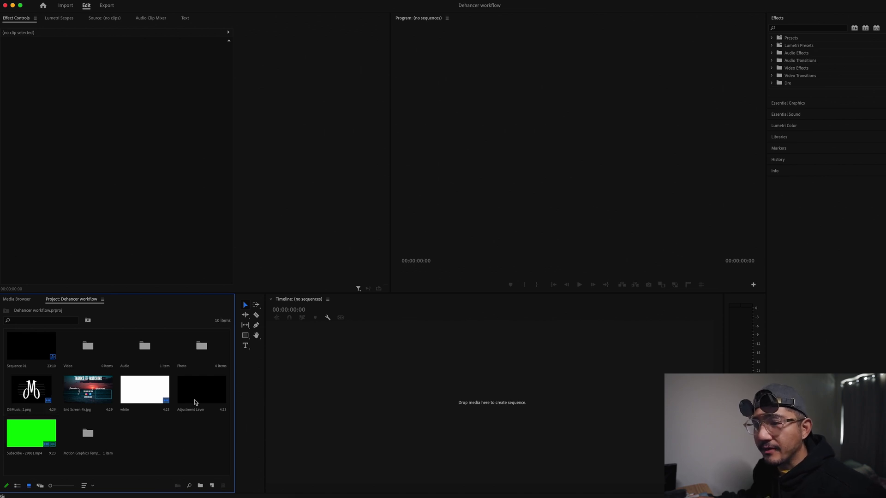
{"action": "left_click", "coordinate": [195, 401]}
{"action": "left_click", "coordinate": [29, 443]}
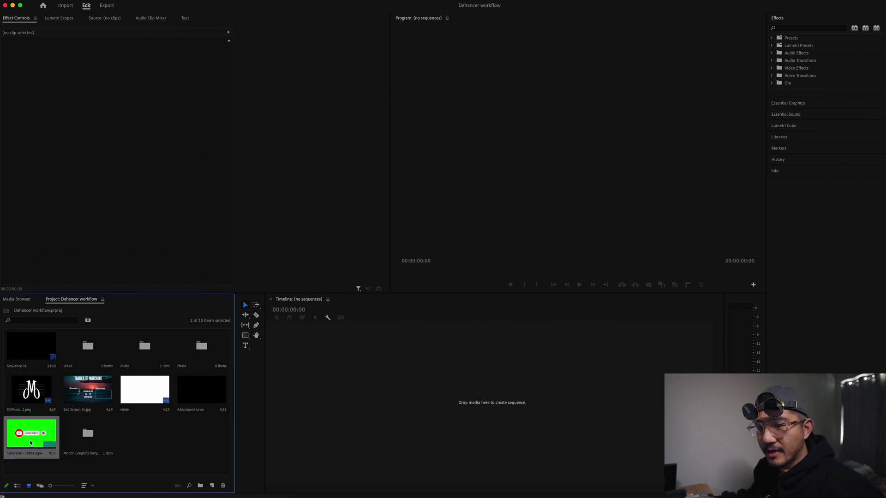
{"action": "left_click", "coordinate": [151, 441]}
{"action": "double_click", "coordinate": [101, 438]}
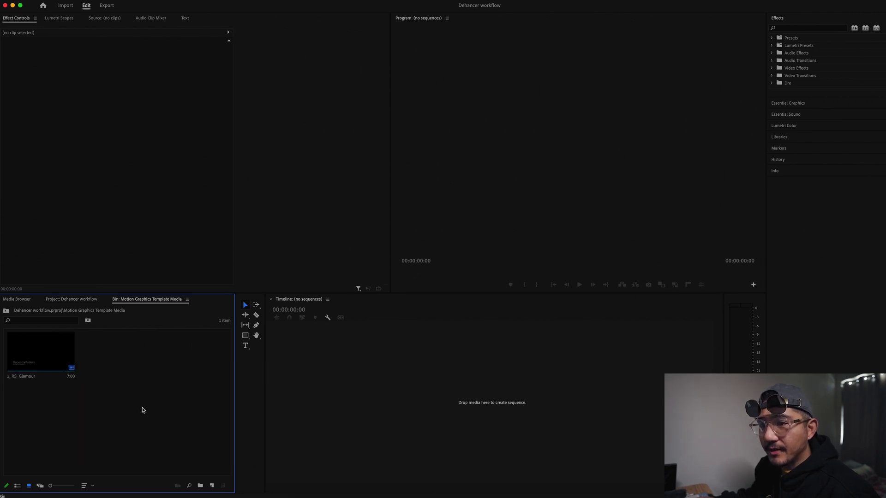
{"action": "left_click", "coordinate": [70, 300]}
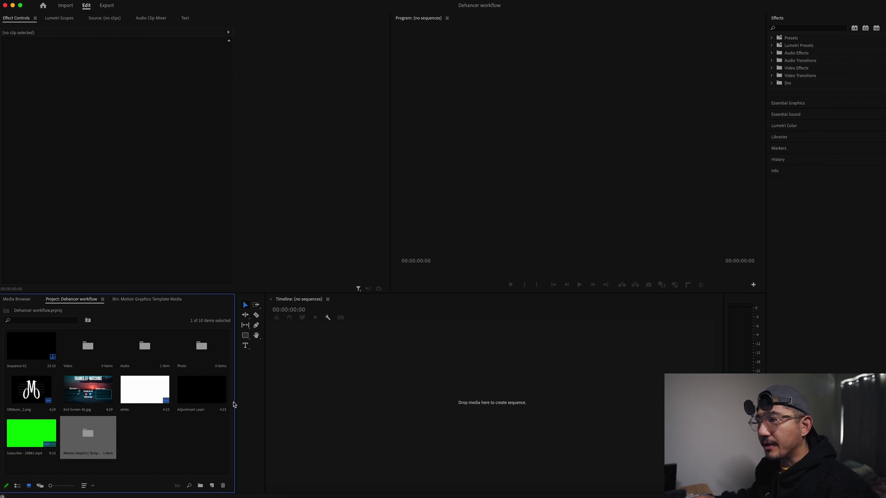
- Open Sequence 01, review its template clips, and delete all of them from the timeline
{"action": "double_click", "coordinate": [47, 347]}
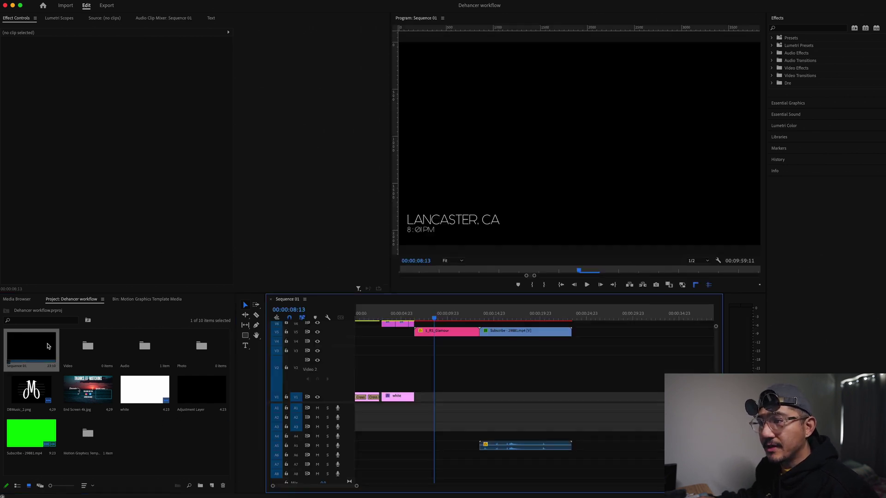
{"action": "scroll", "coordinate": [475, 383], "scroll_direction": "up", "scroll_amount": 4}
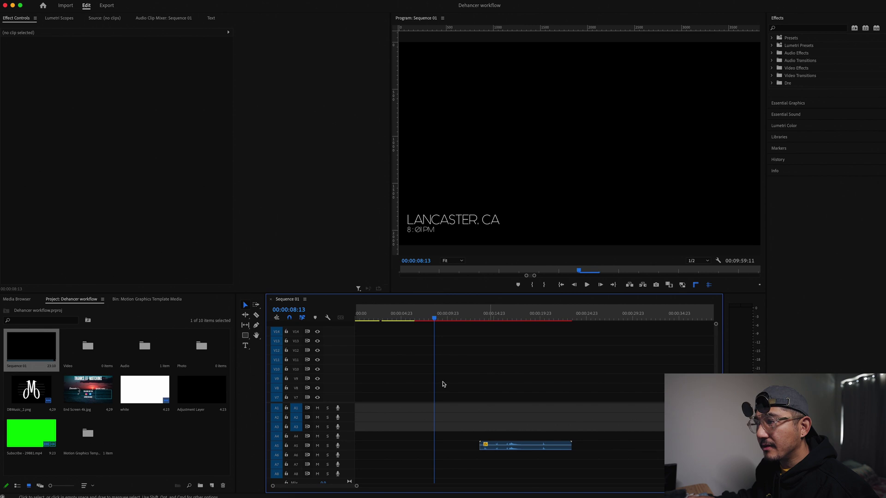
{"action": "scroll", "coordinate": [443, 379], "scroll_direction": "down", "scroll_amount": 4}
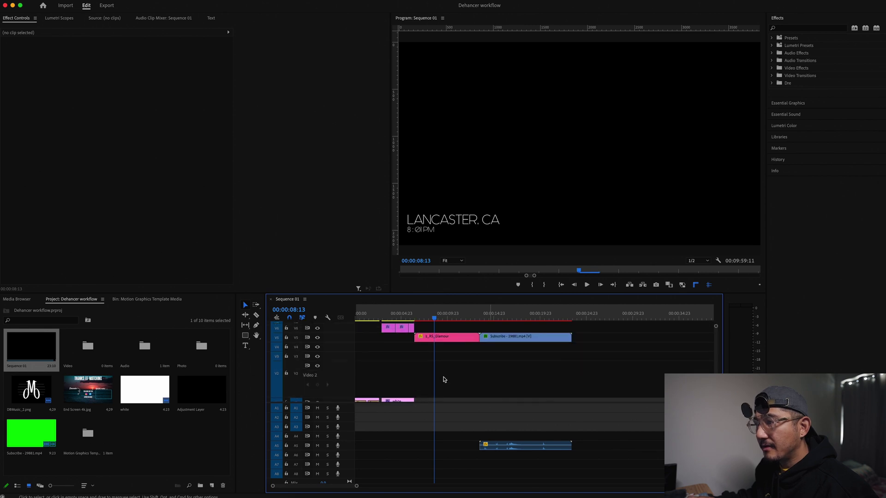
{"action": "left_click", "coordinate": [406, 317]}
{"action": "left_click_drag", "start_coordinate": [396, 317], "coordinate": [547, 322]}
{"action": "left_click", "coordinate": [615, 384]}
{"action": "scroll", "coordinate": [611, 373], "scroll_direction": "down", "scroll_amount": 1}
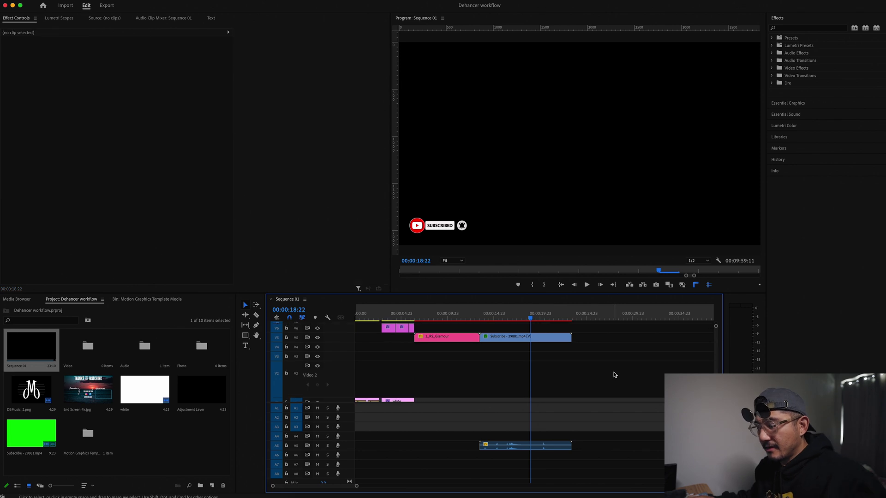
{"action": "key", "text": "super+a"}
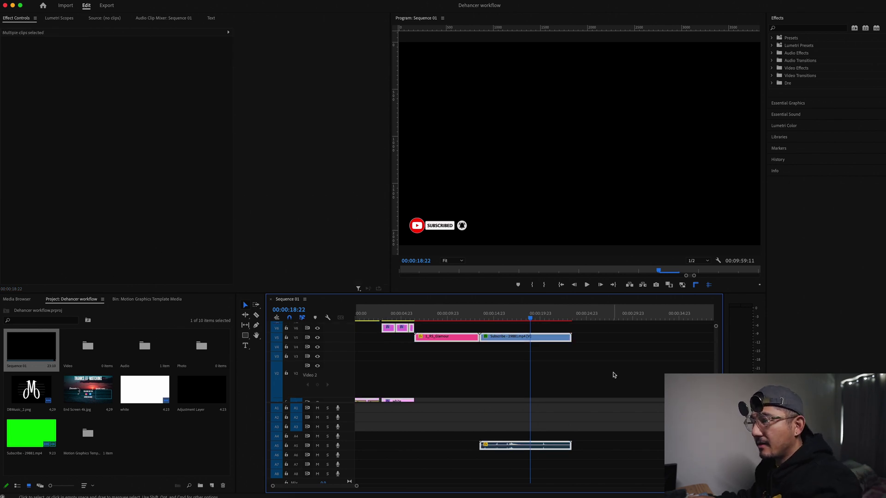
{"action": "key", "text": "Delete"}
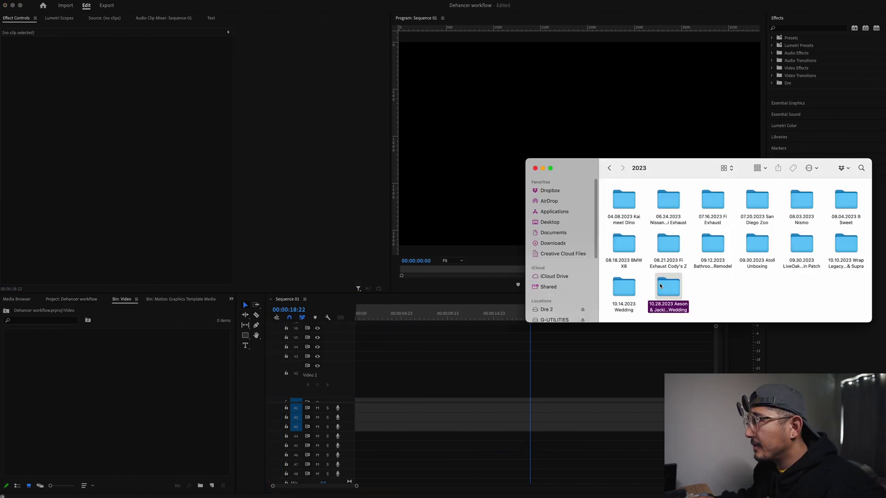
- Open the 10.28.2023 wedding folder in Finder, group its files by kind, and show all the movies
{"action": "double_click", "coordinate": [659, 286]}
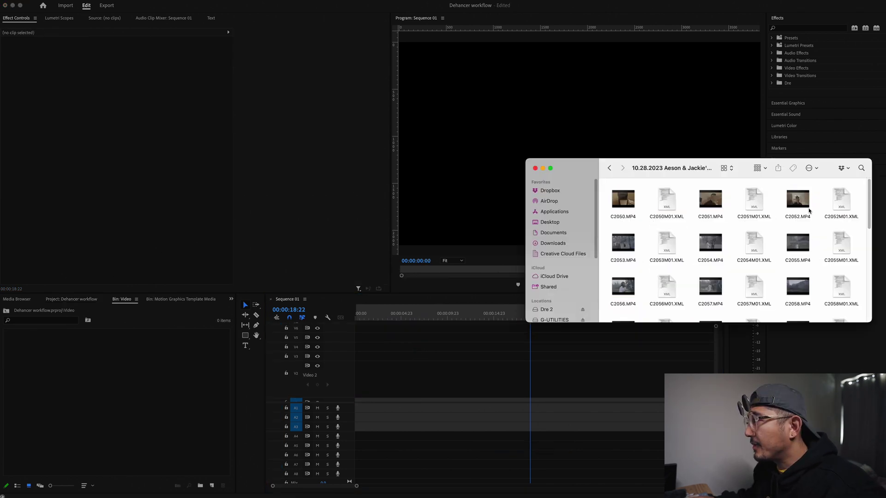
{"action": "left_click", "coordinate": [759, 168]}
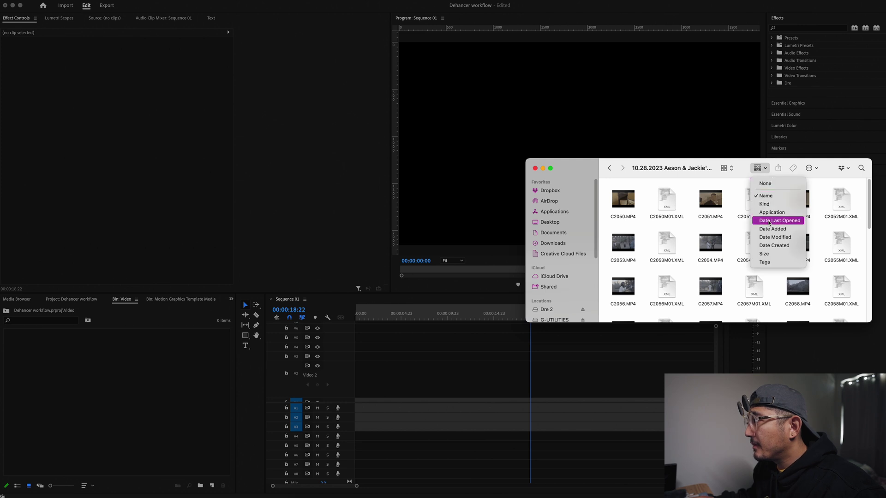
{"action": "left_click", "coordinate": [763, 204]}
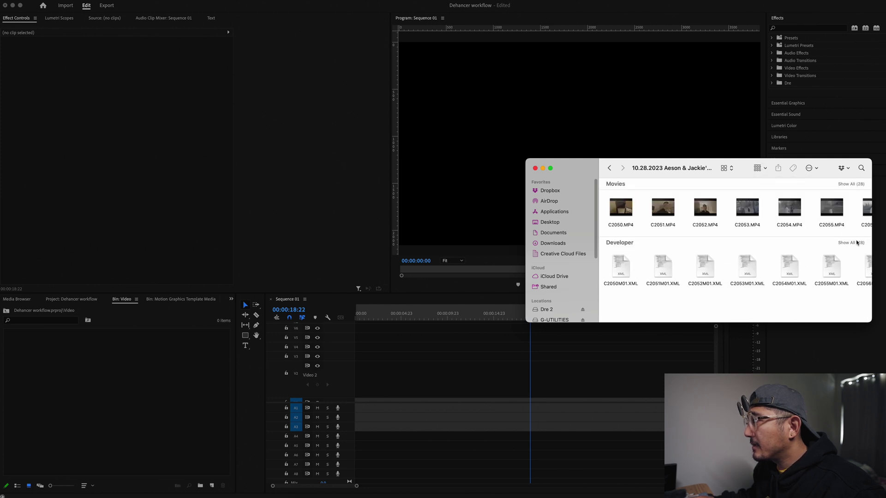
{"action": "left_click", "coordinate": [854, 184]}
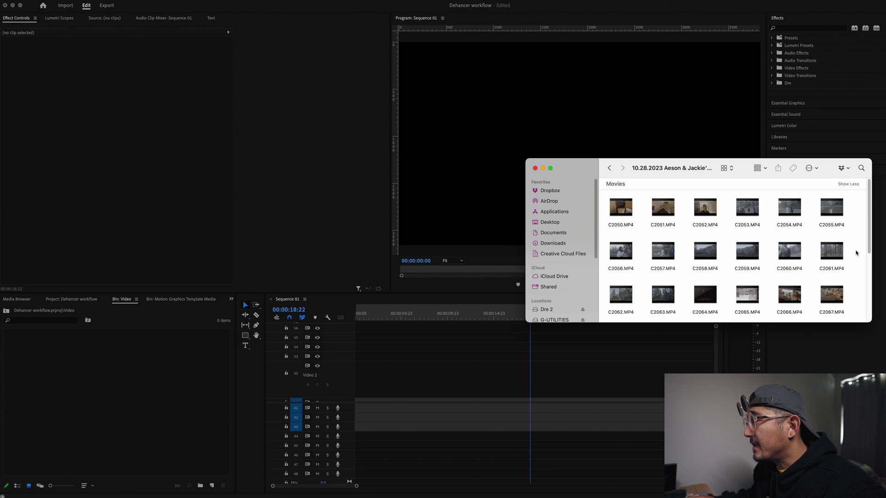
{"action": "left_click_drag", "start_coordinate": [853, 210], "coordinate": [784, 224]}
{"action": "left_click_drag", "start_coordinate": [855, 251], "coordinate": [609, 258]}
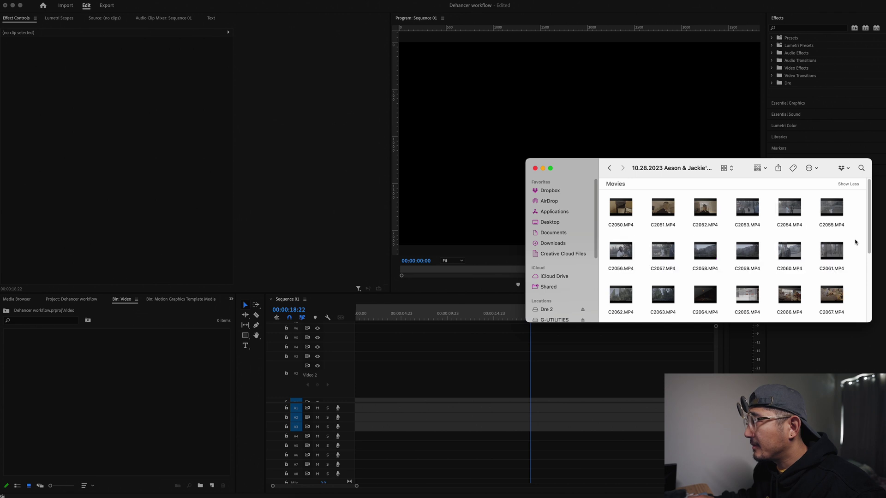
- Import C2054.MP4, C2057.MP4, C2059.MP4 and C2061.MP4 from the wedding folder into the project's Video bin
{"action": "left_click", "coordinate": [789, 208]}
{"action": "left_click", "coordinate": [663, 253], "text": "super"}
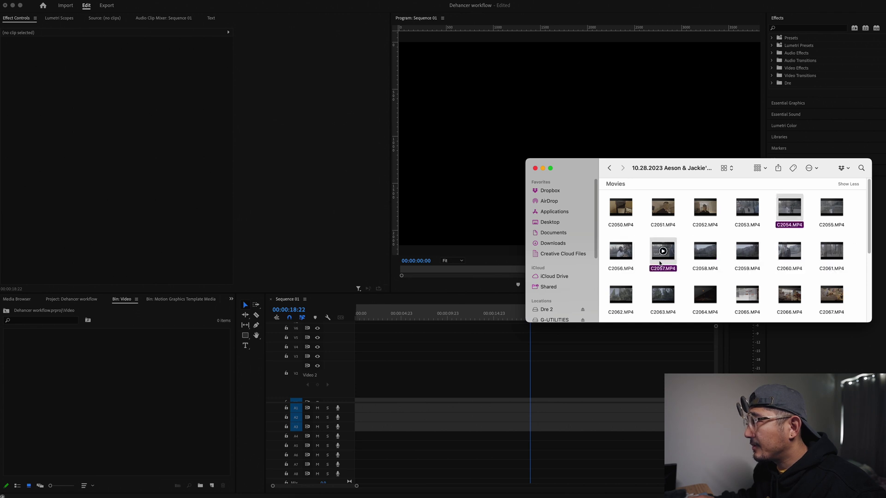
{"action": "left_click", "coordinate": [749, 254], "text": "super"}
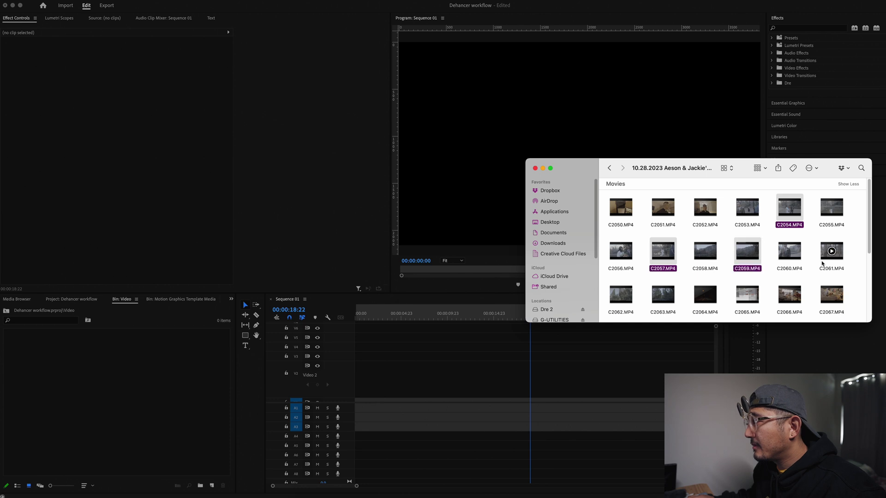
{"action": "left_click", "coordinate": [831, 252], "text": "super"}
{"action": "left_click_drag", "start_coordinate": [801, 216], "coordinate": [257, 344]}
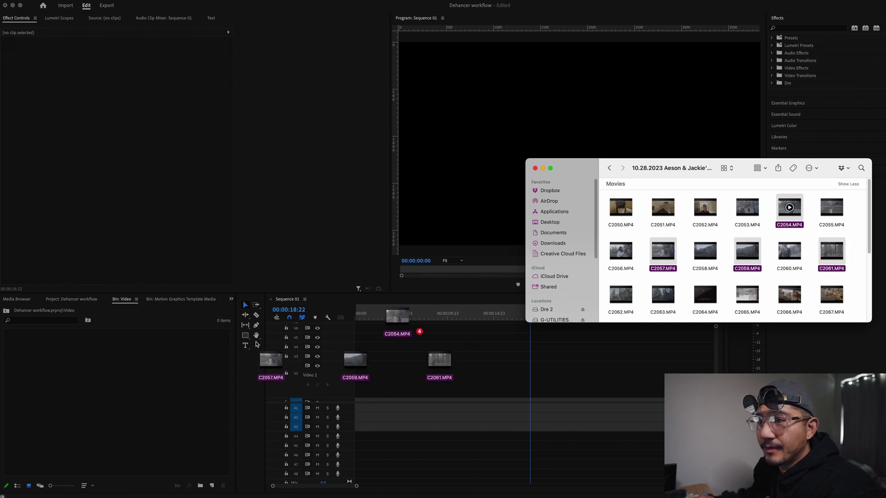
{"action": "left_click_drag", "start_coordinate": [143, 377], "coordinate": [167, 358]}
{"action": "left_click", "coordinate": [173, 429]}
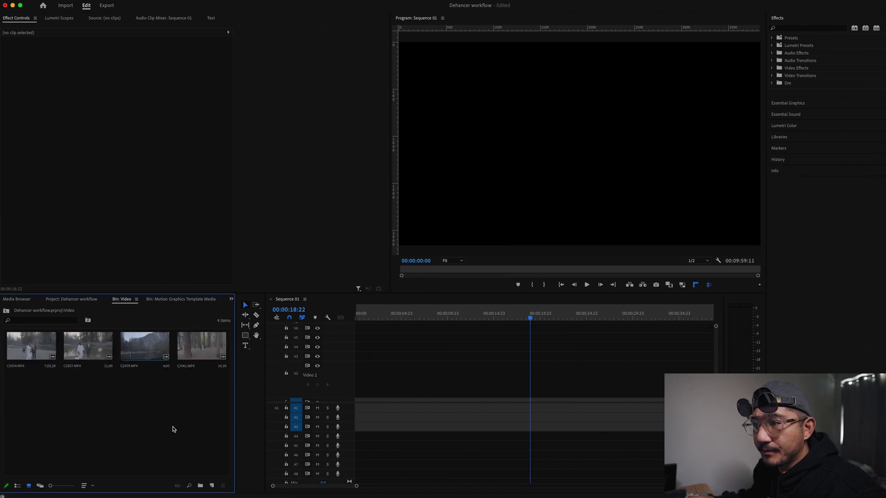
- Interpret the footage of all four clips in the Video bin at an assumed frame rate of 23.976 fps
{"action": "double_click", "coordinate": [33, 352]}
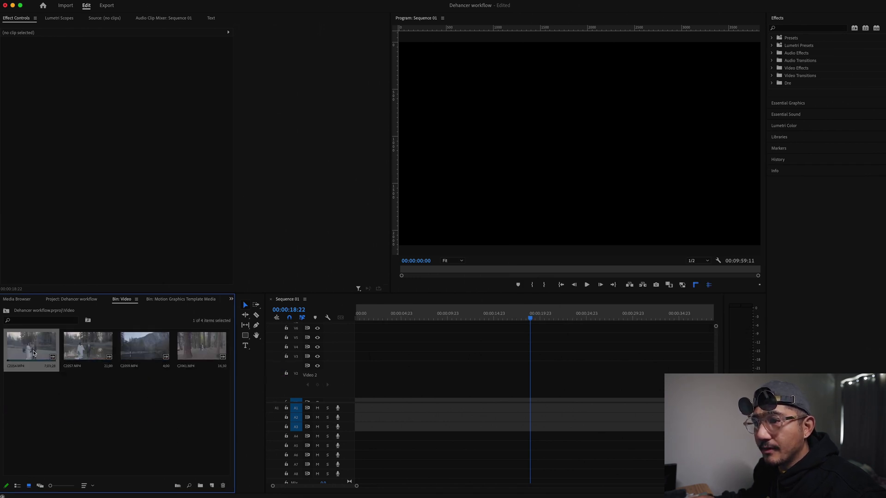
{"action": "left_click", "coordinate": [204, 362], "text": "shift"}
{"action": "right_click", "coordinate": [198, 362]}
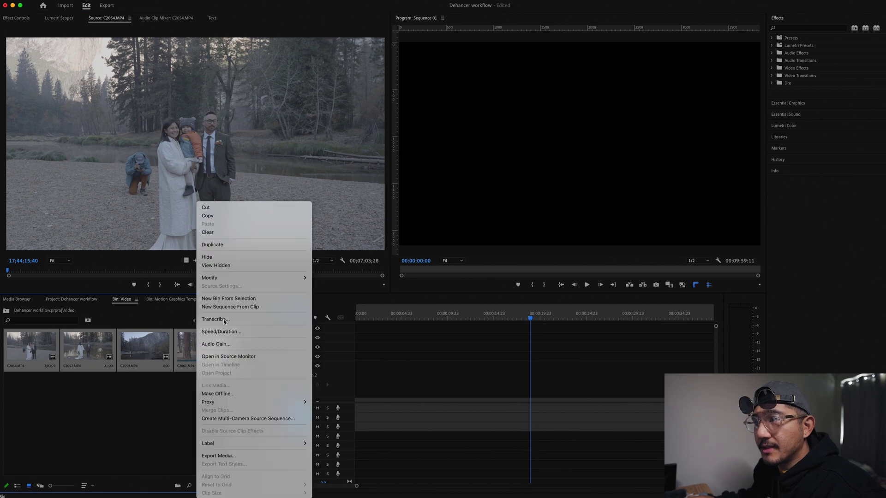
{"action": "mouse_move", "coordinate": [242, 279]}
{"action": "left_click", "coordinate": [331, 278]}
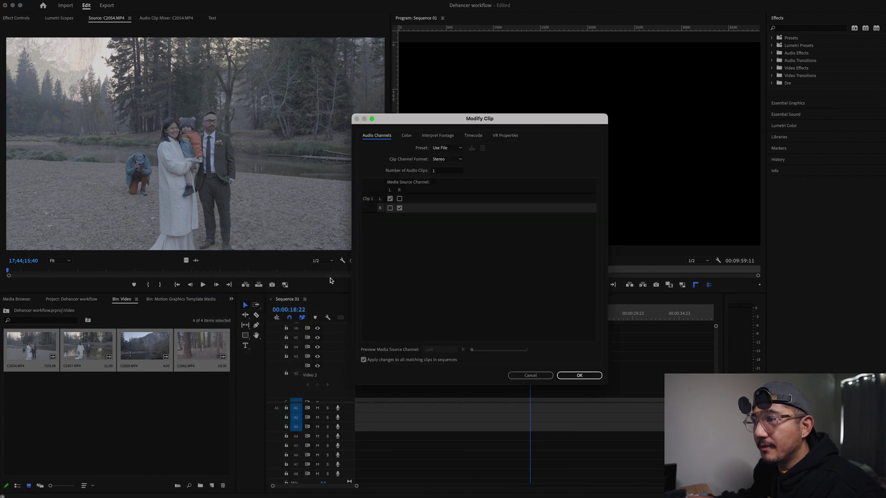
{"action": "left_click", "coordinate": [437, 135]}
{"action": "left_click", "coordinate": [431, 164]}
{"action": "type", "text": "23"}
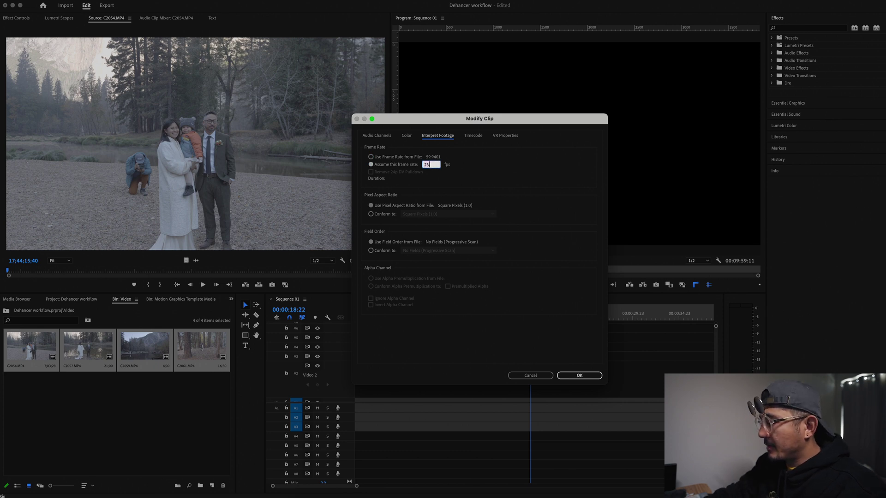
{"action": "type", "text": ".976"}
{"action": "left_click", "coordinate": [588, 371]}
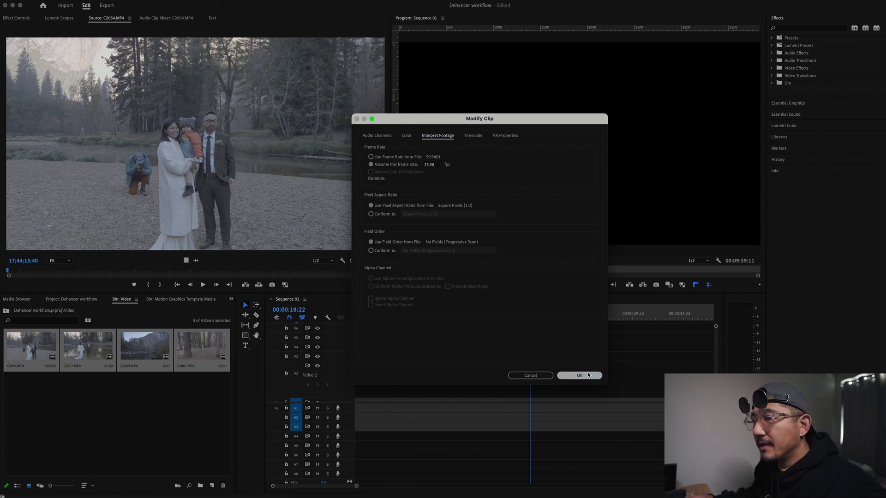
{"action": "left_click", "coordinate": [168, 431]}
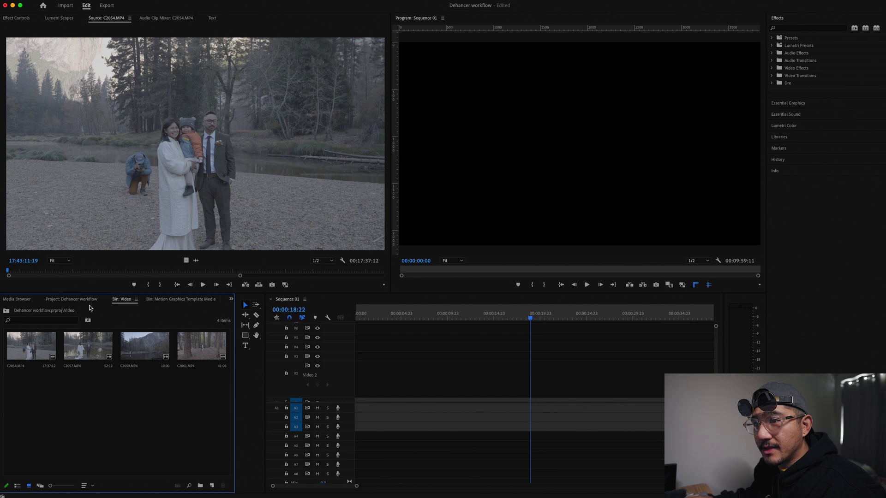
- Review the project's Video, Audio and Photo bins, ending in the Video bin
{"action": "left_click", "coordinate": [74, 299]}
{"action": "left_click", "coordinate": [184, 459]}
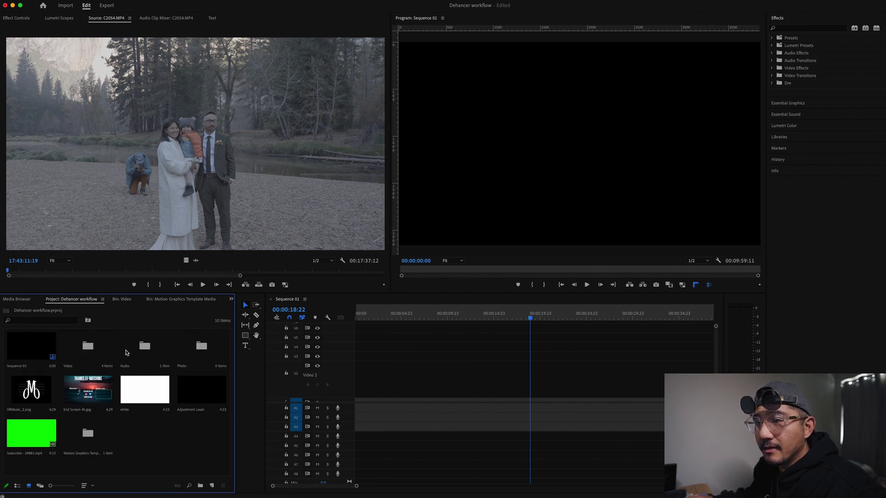
{"action": "left_click", "coordinate": [143, 360]}
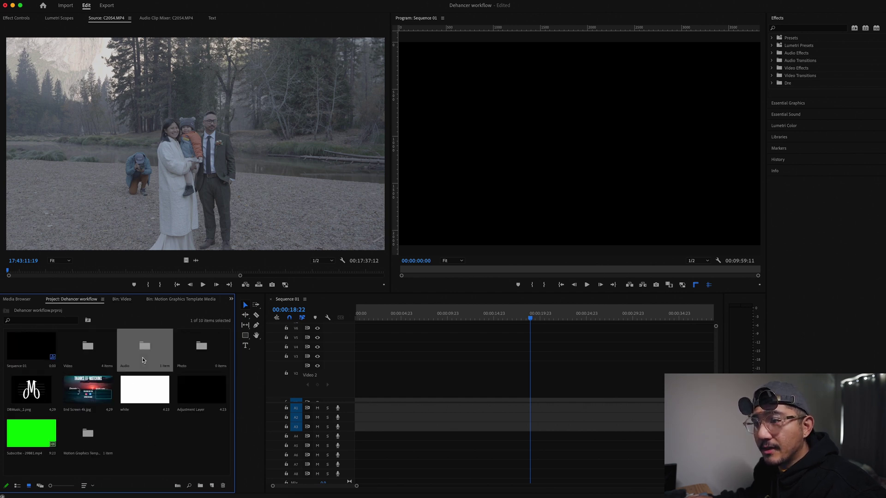
{"action": "left_click", "coordinate": [194, 359]}
{"action": "double_click", "coordinate": [90, 352]}
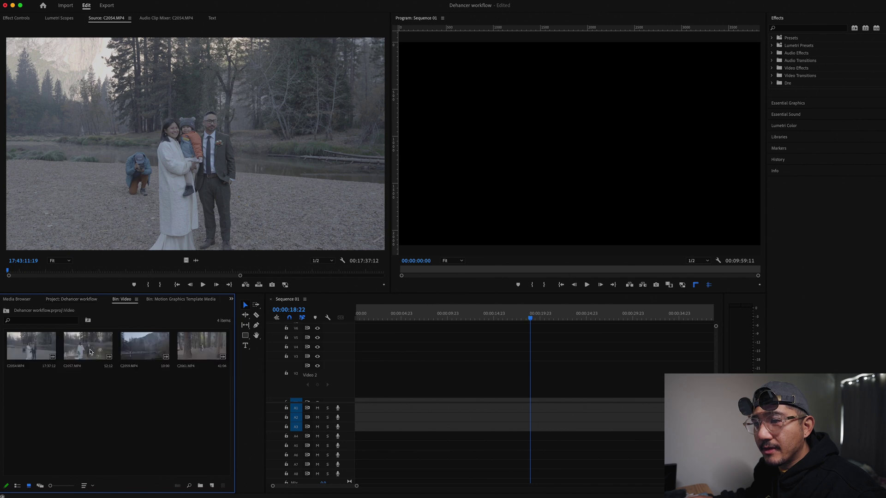
- Mark a section about 8 seconds long in C2054.MP4 and place its video at the start of Sequence 01 on Video 2
{"action": "double_click", "coordinate": [38, 346]}
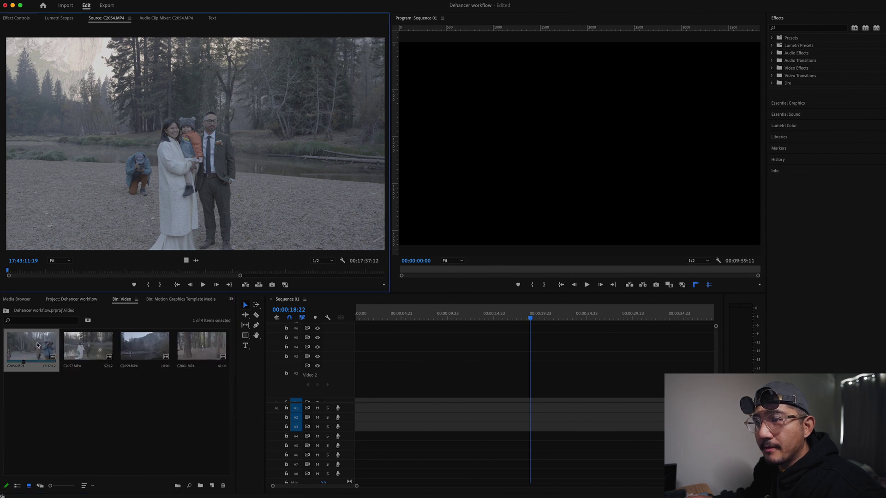
{"action": "left_click", "coordinate": [117, 272]}
{"action": "left_click", "coordinate": [130, 271]}
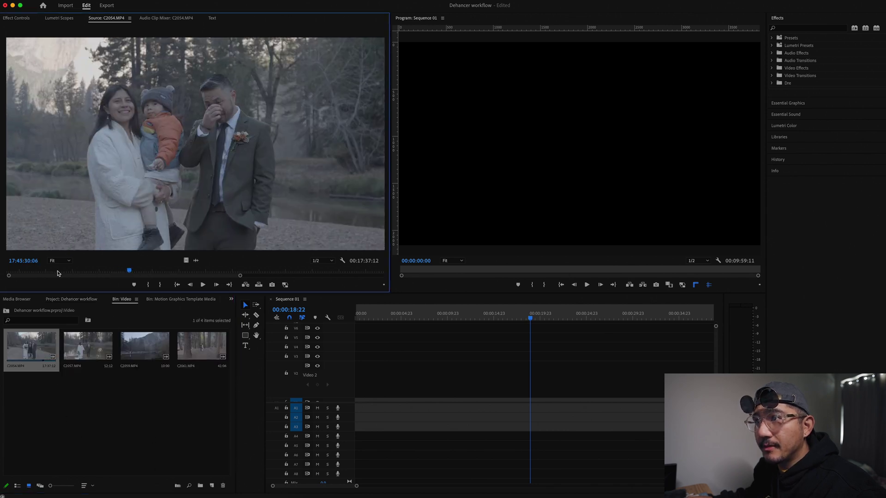
{"action": "left_click_drag", "start_coordinate": [129, 274], "coordinate": [357, 387]}
{"action": "key", "text": "i"}
{"action": "key", "text": "o"}
{"action": "right_click", "coordinate": [417, 377]}
{"action": "left_click", "coordinate": [438, 373]}
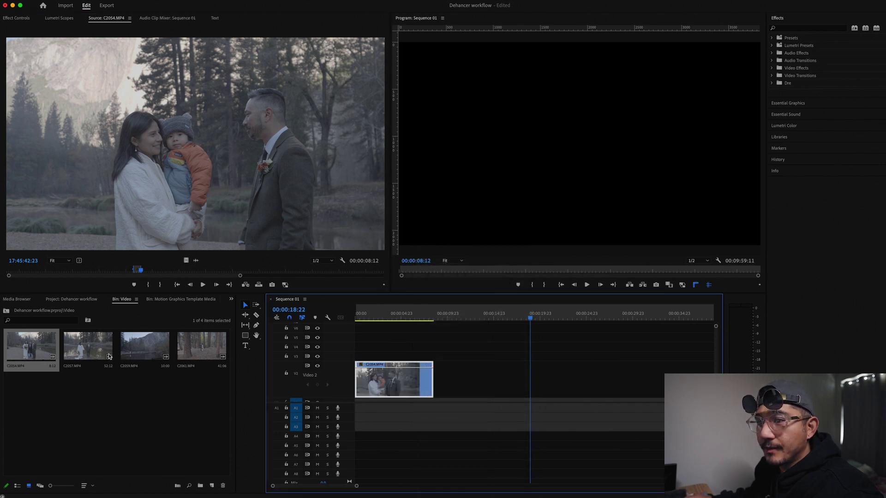
- Mark a section about 3.5 seconds long in C2057.MP4 and add its video directly after the C2054 clip on Video 2
{"action": "double_click", "coordinate": [88, 346]}
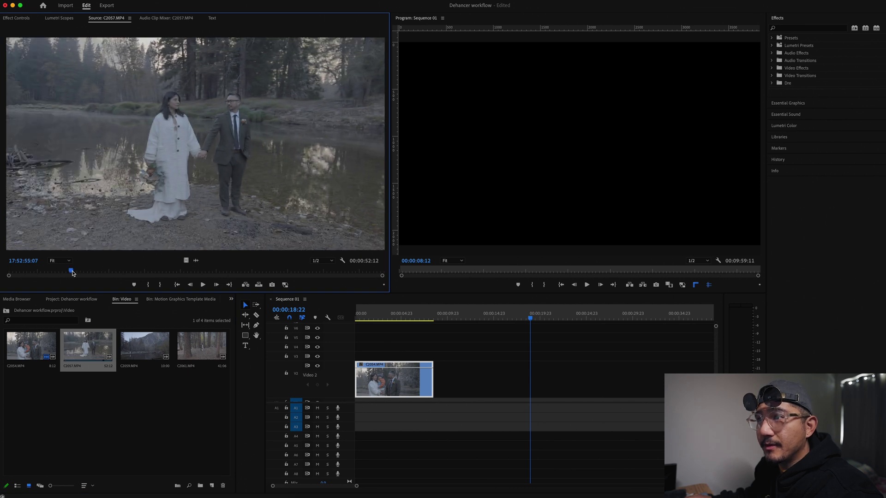
{"action": "left_click_drag", "start_coordinate": [91, 274], "coordinate": [339, 280]}
{"action": "key", "text": "space"}
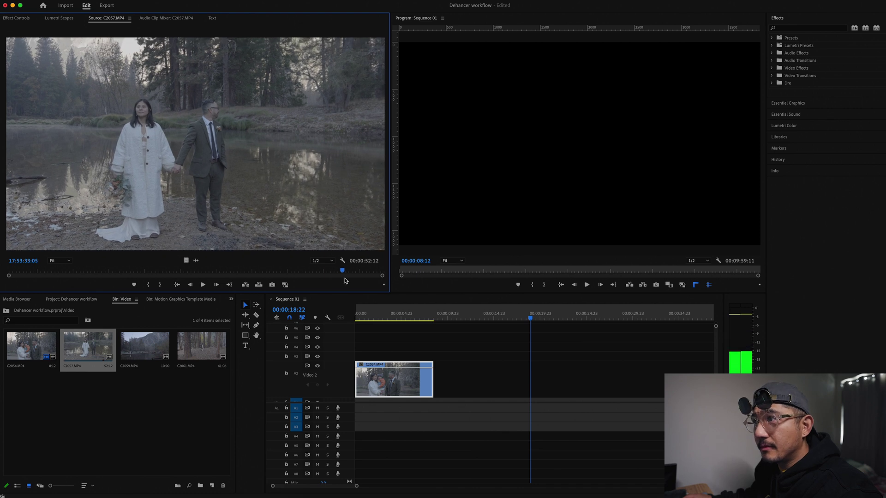
{"action": "key", "text": "i"}
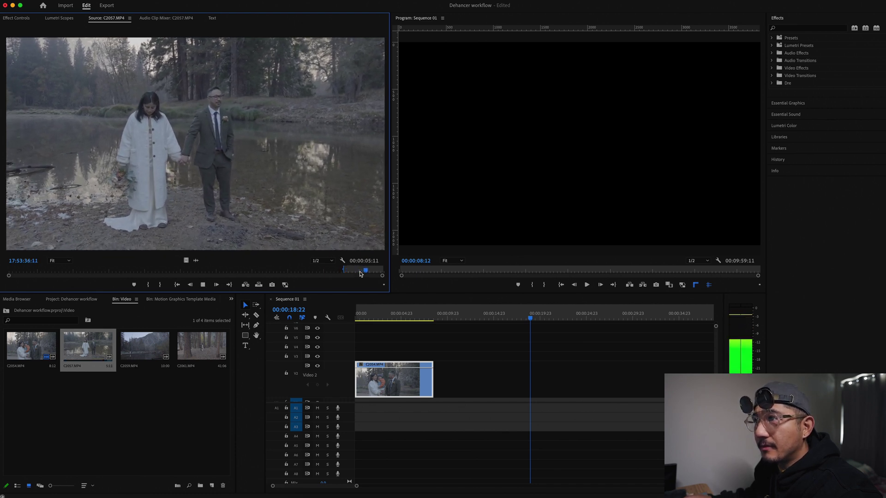
{"action": "key", "text": "space"}
{"action": "mouse_move", "coordinate": [364, 272]}
{"action": "left_mouse_down"}
{"action": "mouse_move", "coordinate": [326, 273]}
{"action": "mouse_move", "coordinate": [355, 271]}
{"action": "left_mouse_up"}
{"action": "key", "text": "i"}
{"action": "key", "text": "o"}
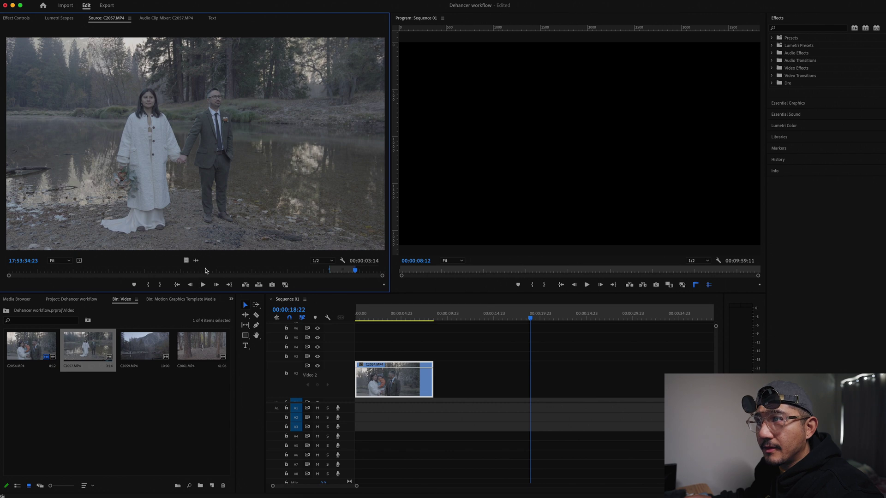
{"action": "left_click_drag", "start_coordinate": [187, 270], "coordinate": [436, 376]}
- Mark a section about 2.7 seconds long in C2059.MP4 and add its video directly after the C2057 clip on Video 2
{"action": "left_click", "coordinate": [124, 345]}
{"action": "double_click", "coordinate": [148, 346]}
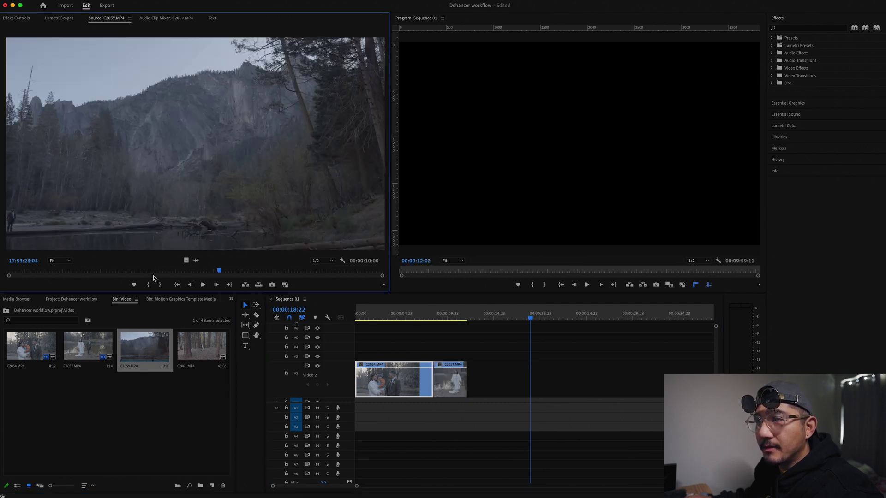
{"action": "left_click_drag", "start_coordinate": [144, 274], "coordinate": [478, 392]}
{"action": "key", "text": "i"}
{"action": "key", "text": "o"}
{"action": "left_click", "coordinate": [163, 420]}
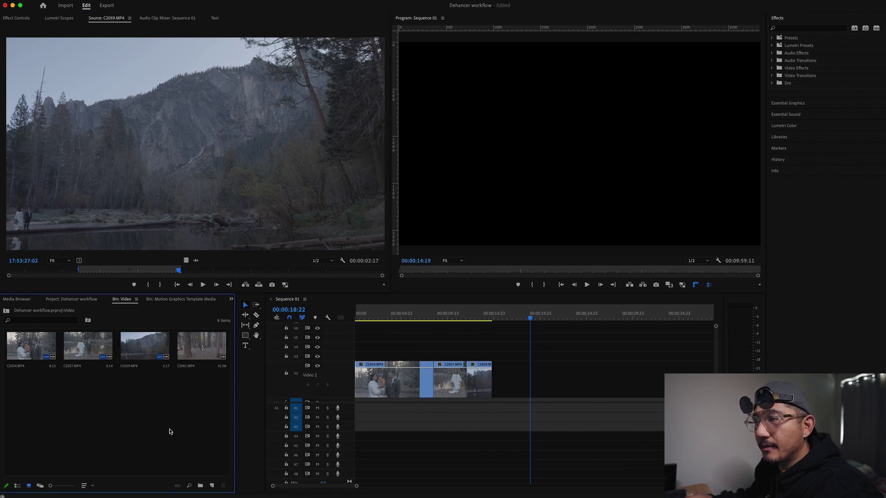
- Expand the custom effects bin with its Audio and Visual folders and locate the Dehancer Pro v1.3 effect
{"action": "left_click", "coordinate": [60, 298]}
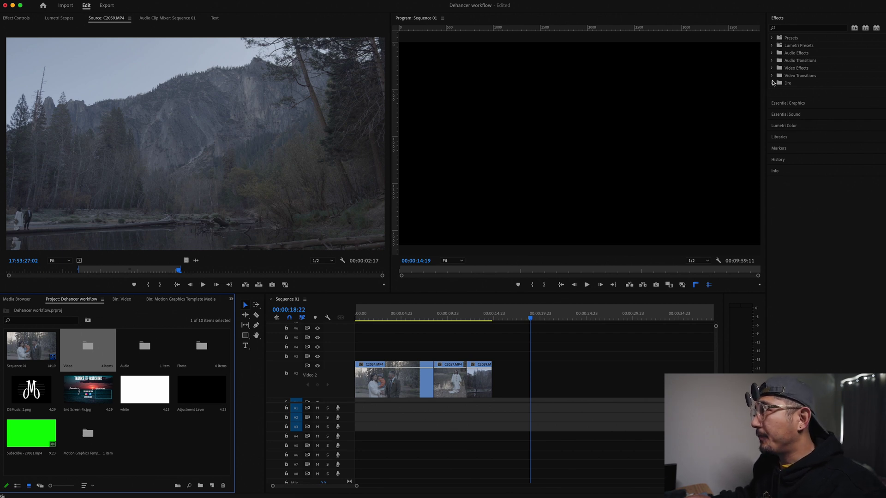
{"action": "left_click", "coordinate": [773, 83]}
{"action": "left_click", "coordinate": [776, 90]}
{"action": "left_click", "coordinate": [777, 181]}
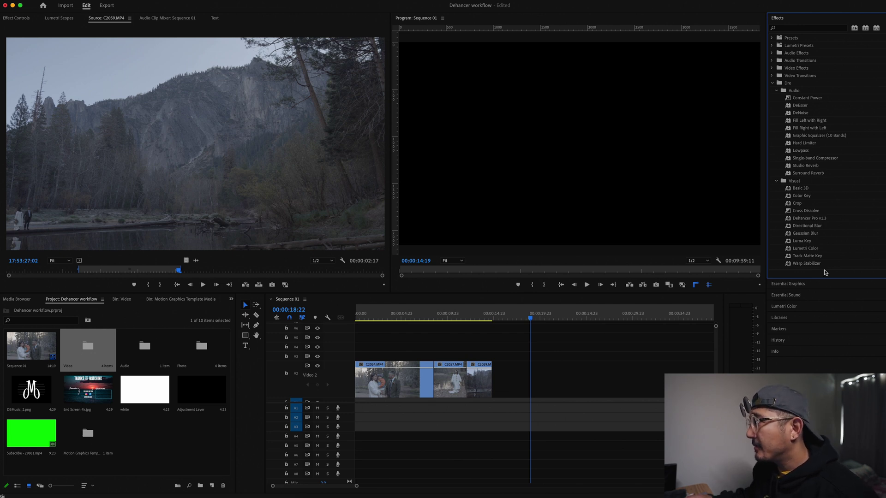
{"action": "left_click", "coordinate": [821, 220]}
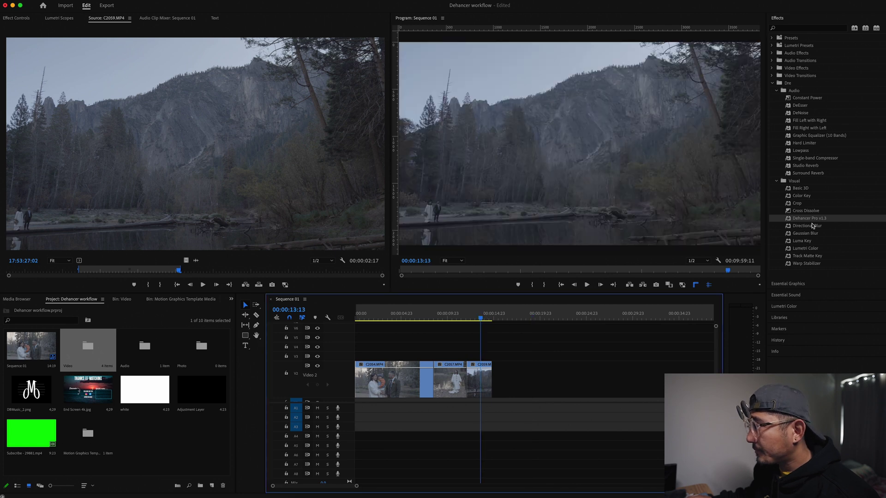
{"action": "mouse_move", "coordinate": [804, 220]}
{"action": "left_mouse_down"}
{"action": "mouse_move", "coordinate": [485, 387]}
{"action": "mouse_move", "coordinate": [810, 217]}
{"action": "left_mouse_up"}
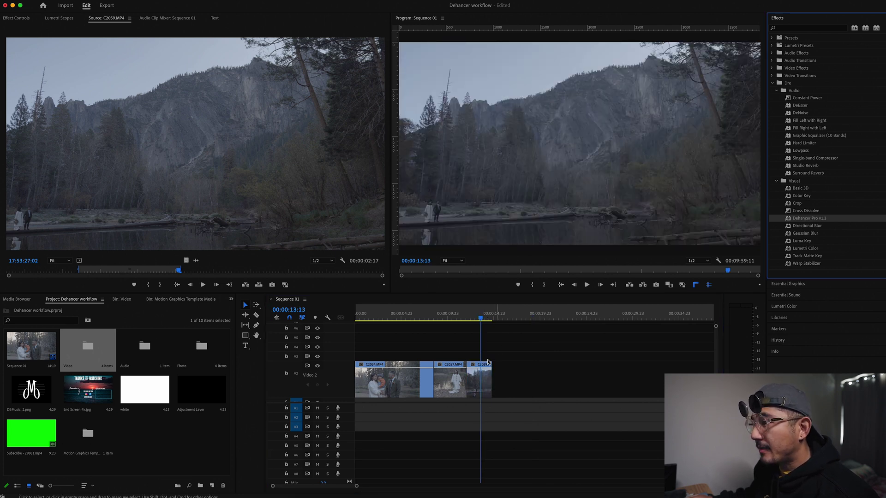
{"action": "left_click", "coordinate": [535, 373]}
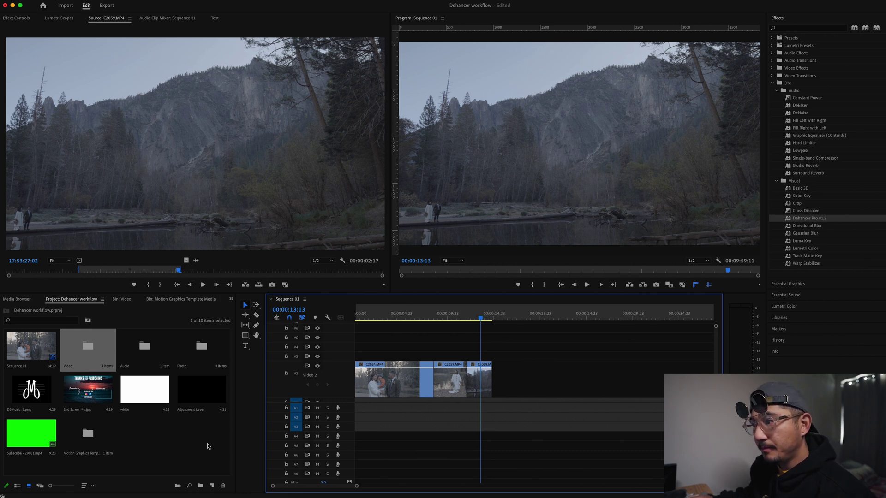
- Place the Adjustment Layer on V3 across all three clips and duplicate it onto V4 above
{"action": "left_click_drag", "start_coordinate": [196, 396], "coordinate": [340, 358]}
{"action": "left_click_drag", "start_coordinate": [400, 357], "coordinate": [490, 360]}
{"action": "left_click_drag", "start_coordinate": [390, 357], "coordinate": [391, 347]}
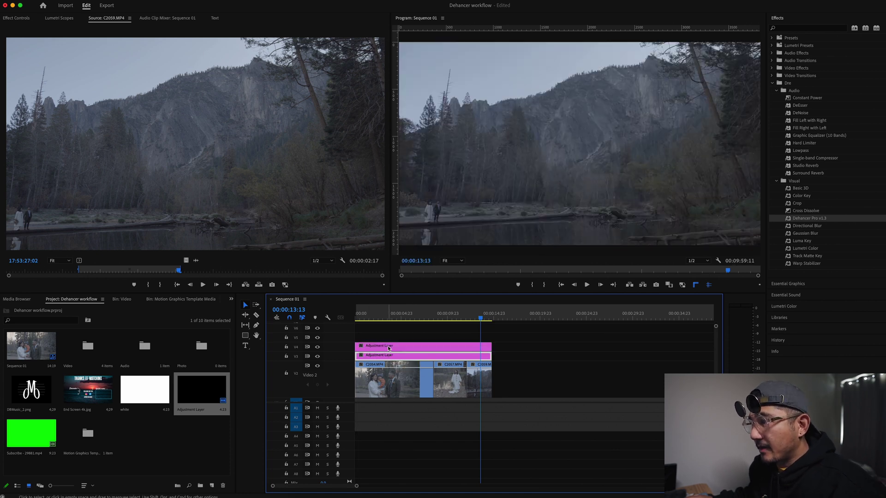
{"action": "left_click", "coordinate": [404, 317]}
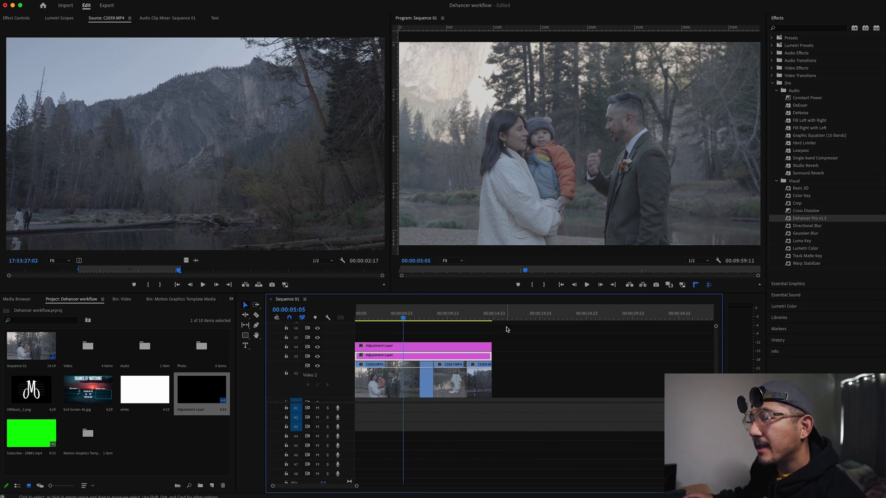
{"action": "left_click", "coordinate": [179, 451]}
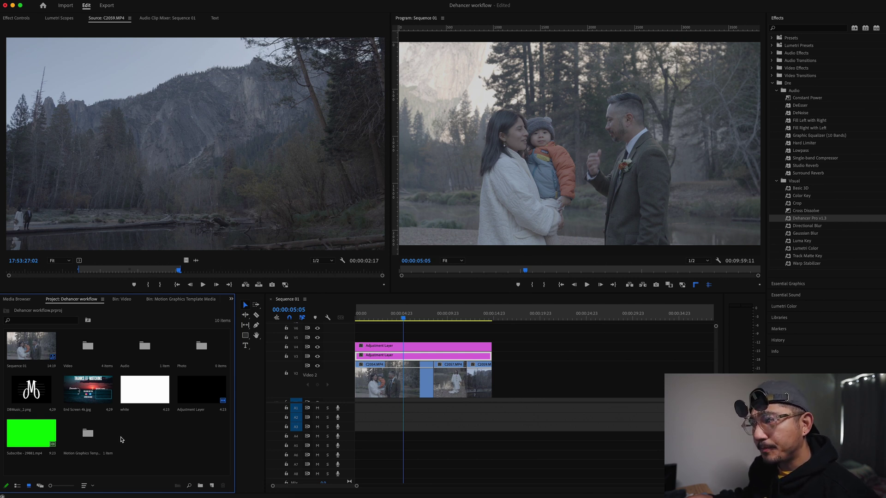
{"action": "left_click", "coordinate": [422, 347]}
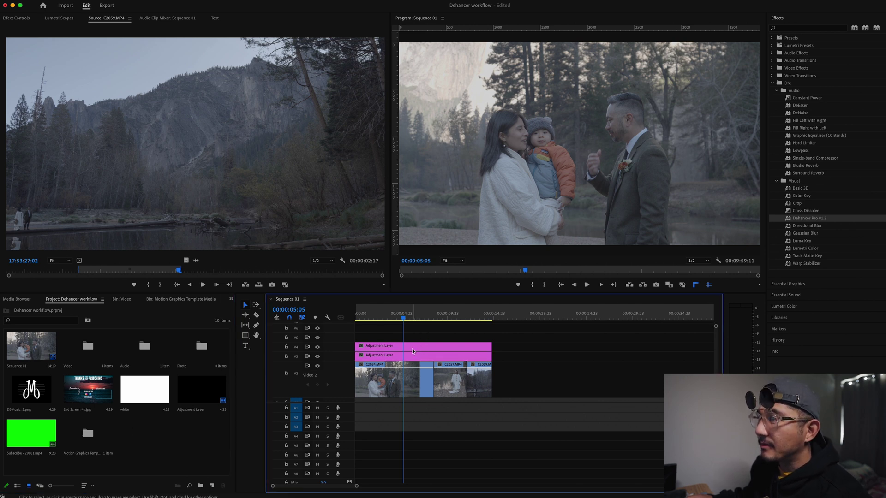
{"action": "left_click", "coordinate": [412, 349]}
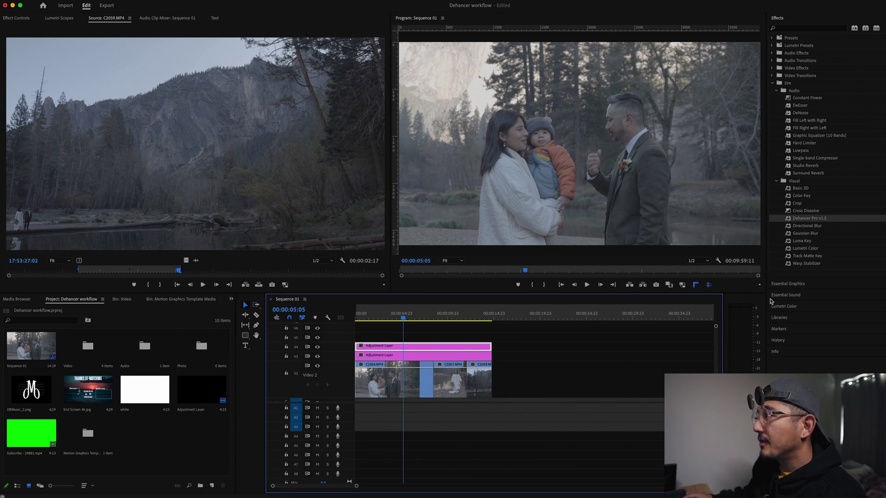
{"action": "left_click", "coordinate": [437, 358]}
{"action": "left_click", "coordinate": [439, 344]}
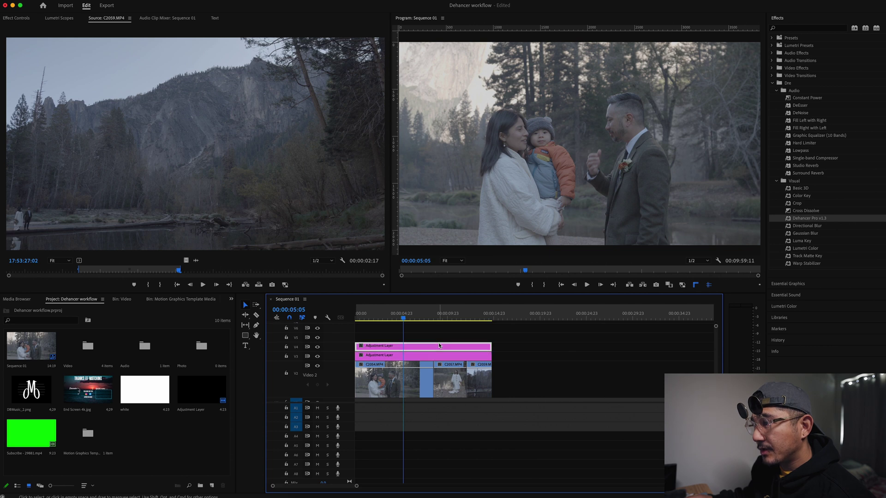
{"action": "left_click", "coordinate": [439, 355]}
{"action": "left_click", "coordinate": [440, 346]}
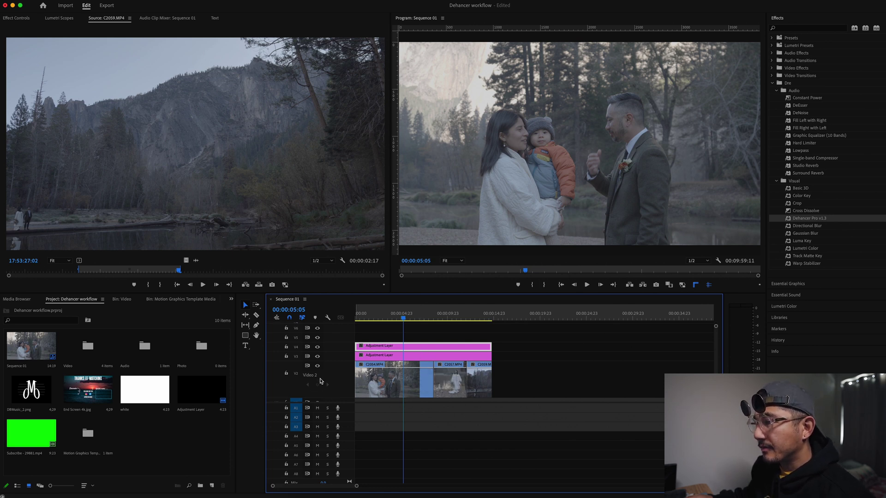
{"action": "scroll", "coordinate": [415, 375], "scroll_direction": "down", "scroll_amount": 1}
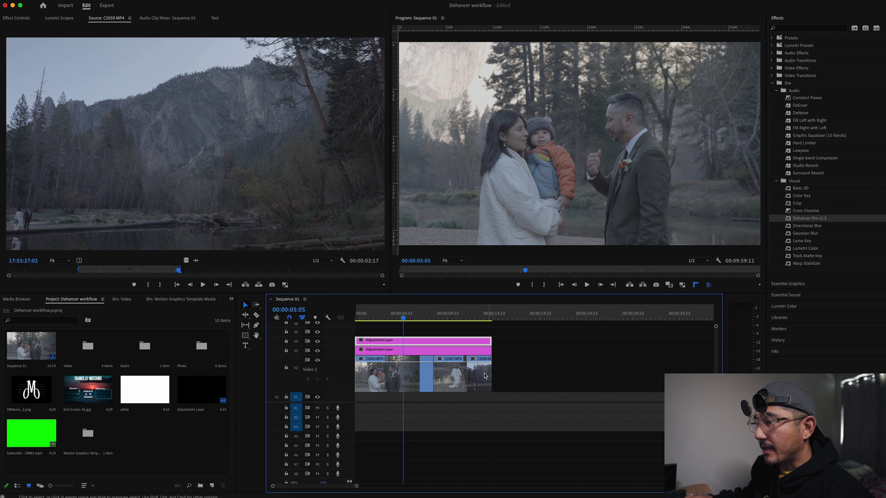
- Apply Dehancer Pro v1.3 to the adjustment layer on V4 and bring up the effect's settings
{"action": "left_click_drag", "start_coordinate": [509, 378], "coordinate": [410, 383]}
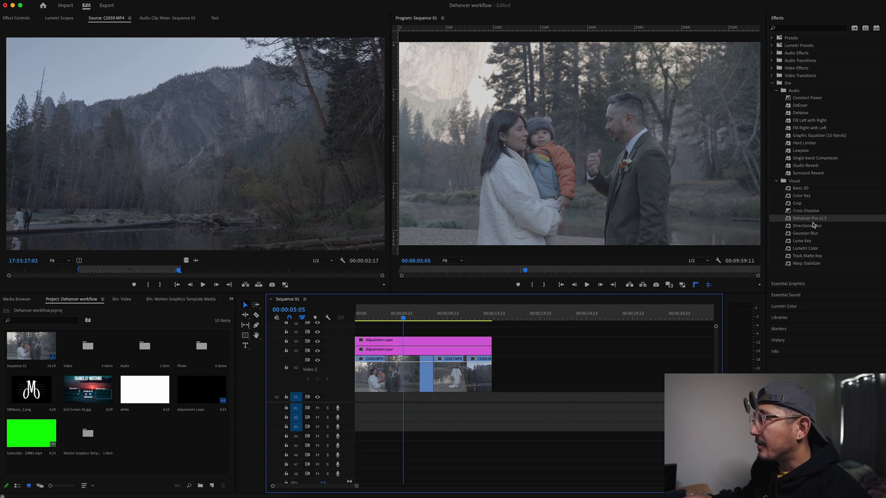
{"action": "left_click_drag", "start_coordinate": [815, 221], "coordinate": [394, 340]}
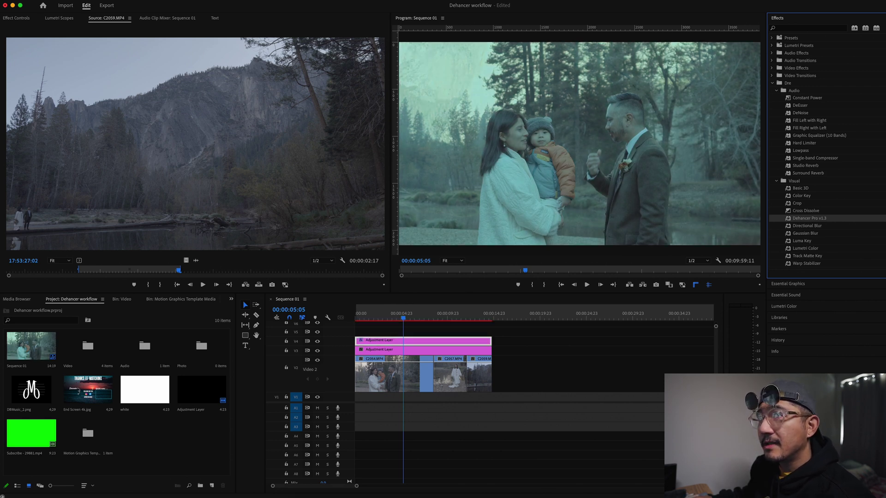
{"action": "left_click", "coordinate": [22, 18]}
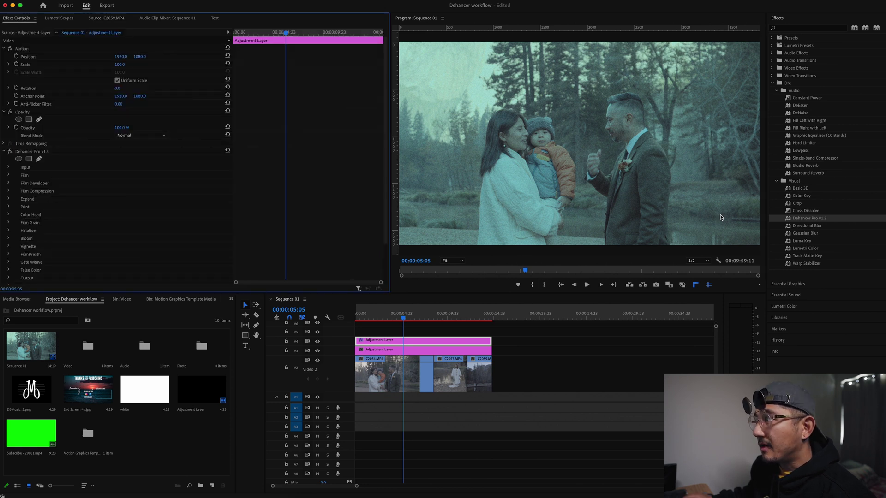
{"action": "scroll", "coordinate": [111, 208], "scroll_direction": "down", "scroll_amount": 2}
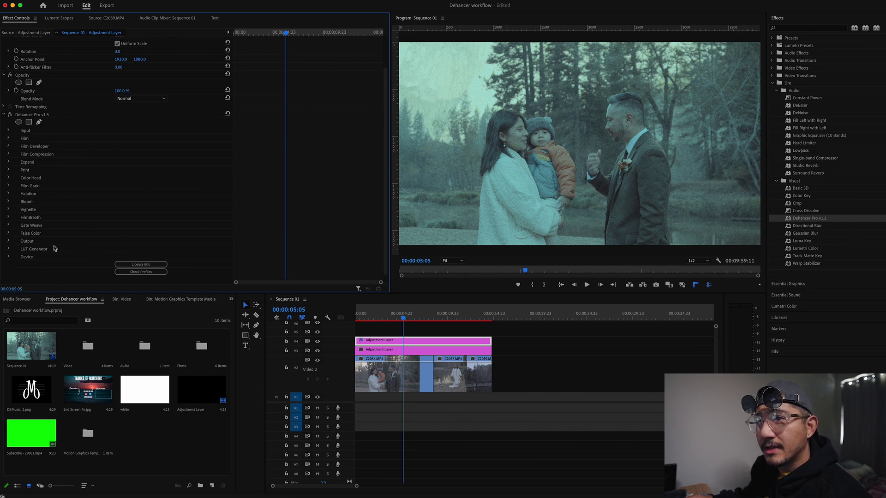
- Disable Film Grain and Print in the V4 adjustment layer's Dehancer Pro effect
{"action": "left_click", "coordinate": [8, 185]}
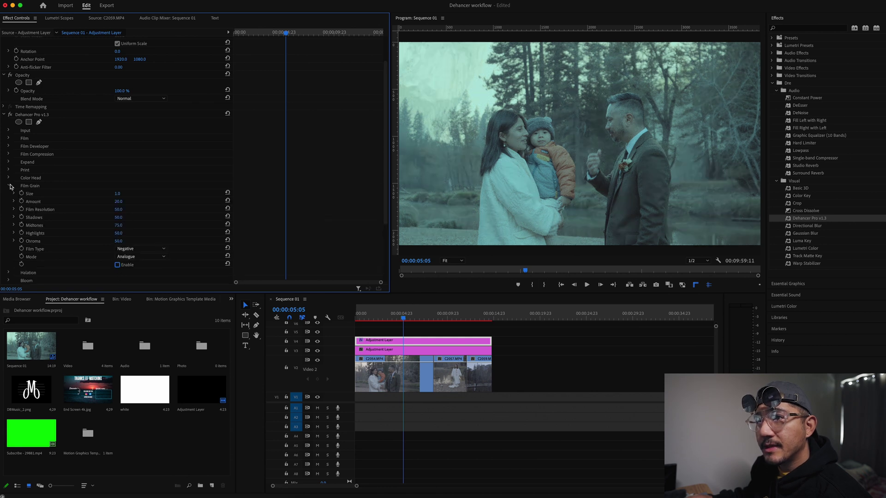
{"action": "left_click", "coordinate": [9, 178]}
{"action": "left_click", "coordinate": [8, 178]}
{"action": "left_click", "coordinate": [8, 170]}
{"action": "left_click", "coordinate": [117, 233]}
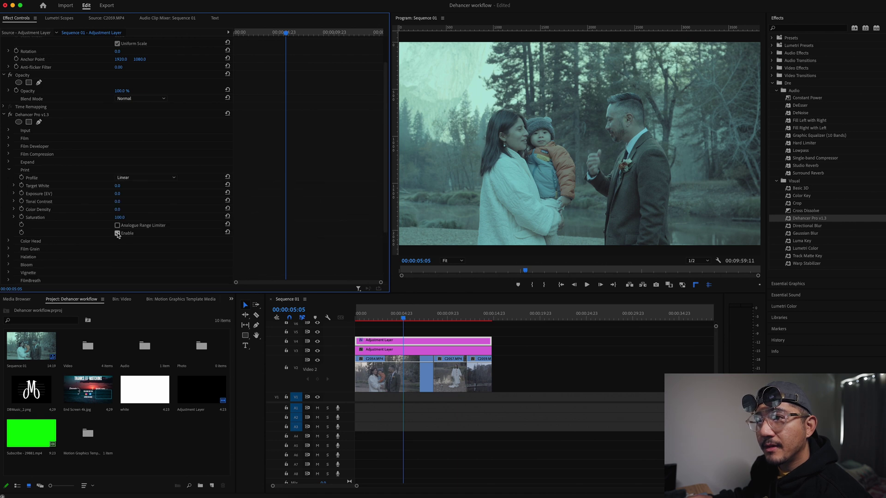
{"action": "left_click", "coordinate": [9, 169]}
- Disable Expand and the Film emulation in the V4 adjustment layer's Dehancer Pro effect
{"action": "left_click", "coordinate": [9, 162]}
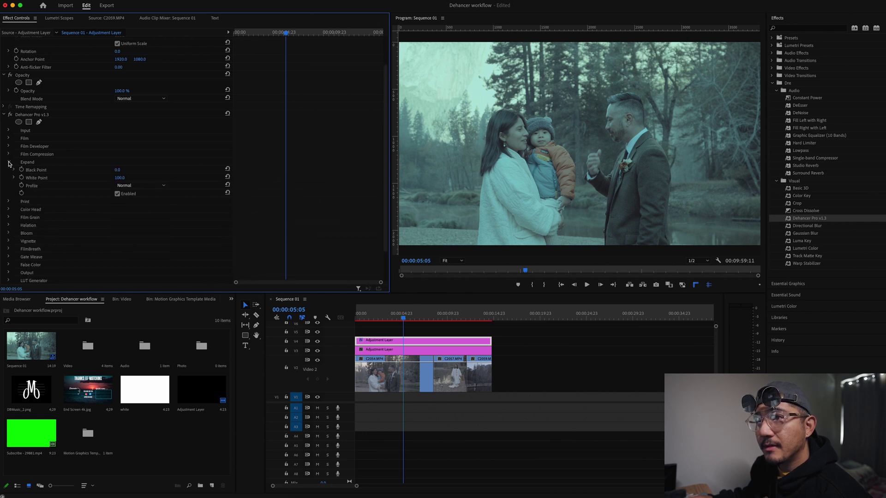
{"action": "left_click", "coordinate": [117, 193]}
{"action": "left_click", "coordinate": [117, 194]}
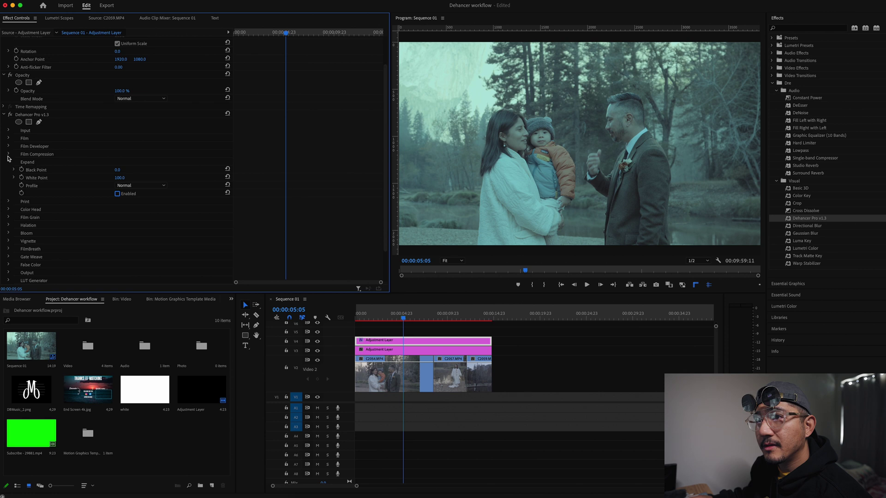
{"action": "left_click", "coordinate": [10, 162]}
{"action": "left_click", "coordinate": [8, 147]}
{"action": "left_click", "coordinate": [8, 146]}
{"action": "left_click", "coordinate": [9, 138]}
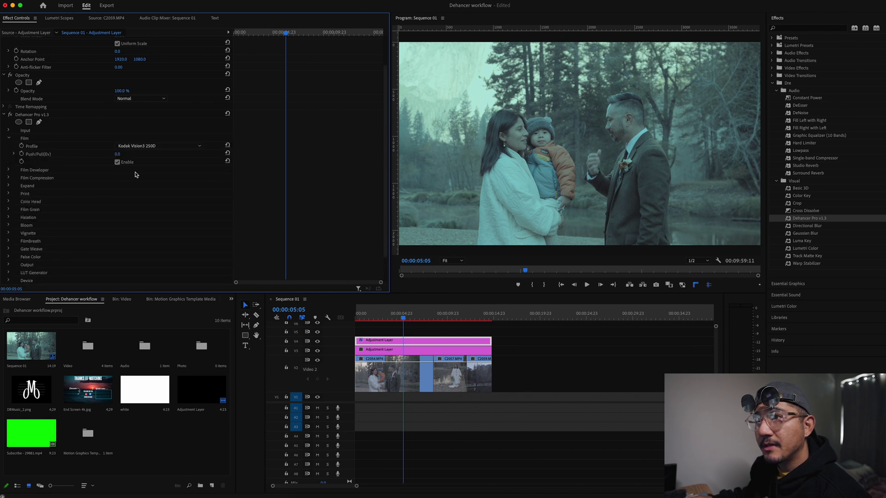
{"action": "left_click", "coordinate": [117, 163]}
{"action": "left_click", "coordinate": [9, 138]}
- Set the Dehancer input source to Choose Camera and pick a Sony / Alpha 7 IV / S-Log3 S-Gamut3.Cine camera profile
{"action": "left_click", "coordinate": [9, 131]}
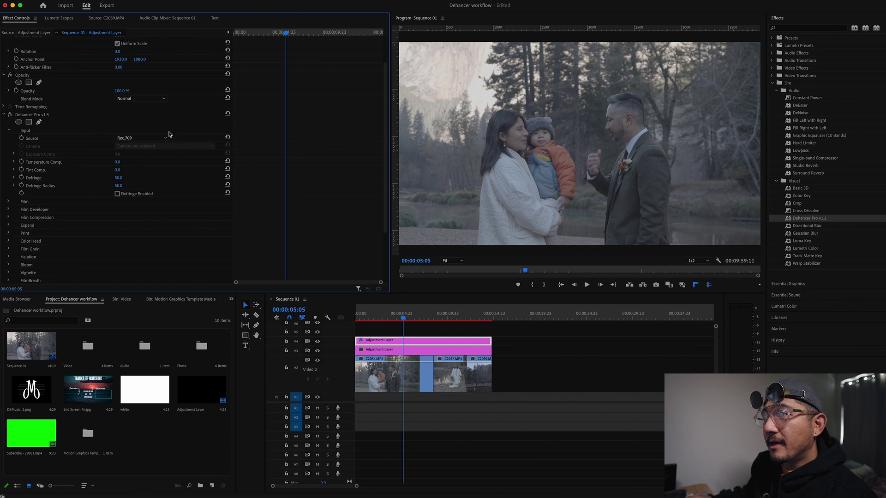
{"action": "left_click", "coordinate": [166, 138]}
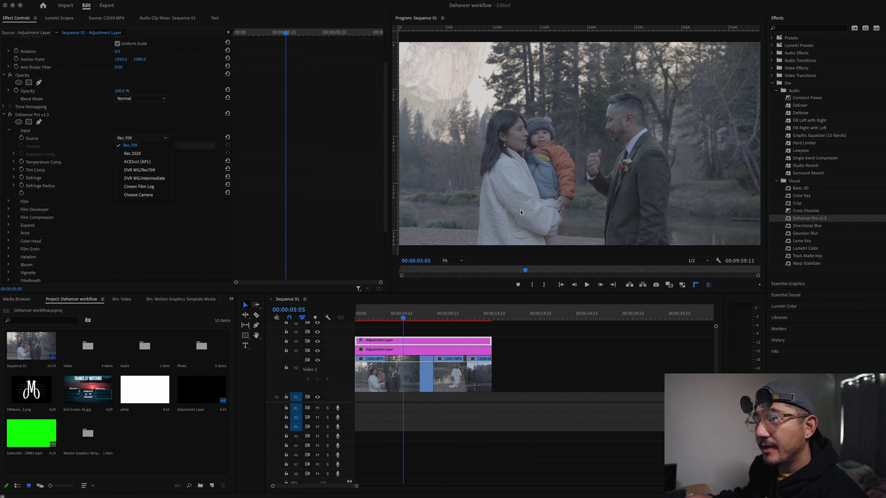
{"action": "left_click", "coordinate": [148, 194]}
{"action": "left_click", "coordinate": [213, 146]}
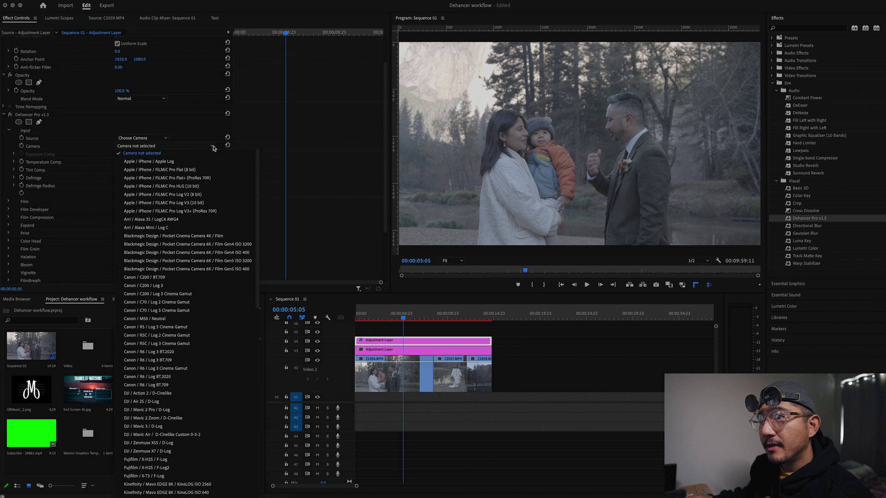
{"action": "scroll", "coordinate": [258, 189], "scroll_direction": "down", "scroll_amount": 6}
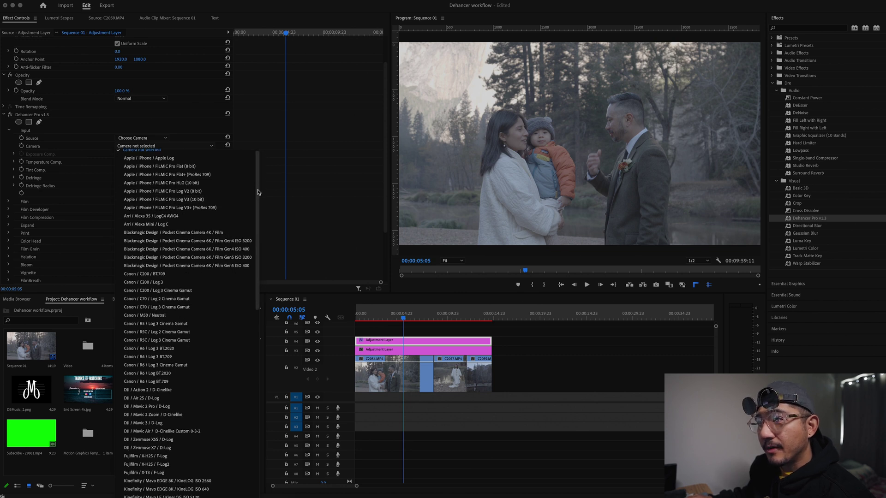
{"action": "left_click_drag", "start_coordinate": [262, 269], "coordinate": [265, 180]}
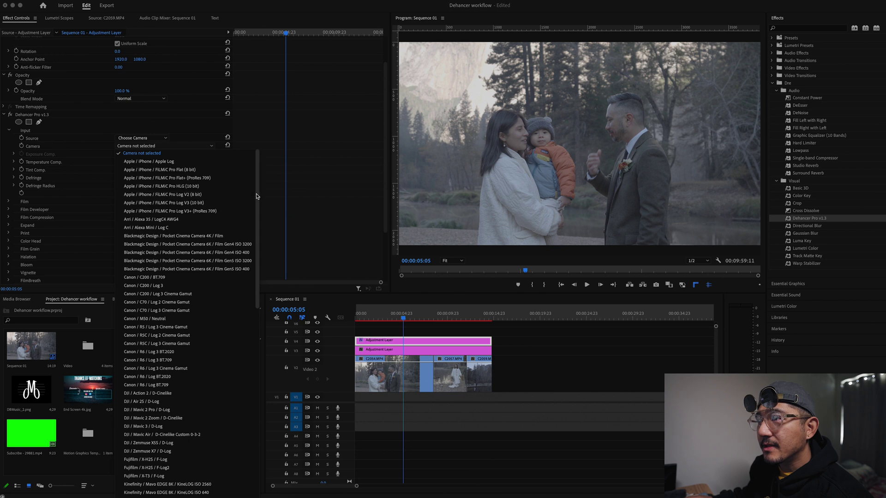
{"action": "left_click_drag", "start_coordinate": [257, 195], "coordinate": [266, 261]}
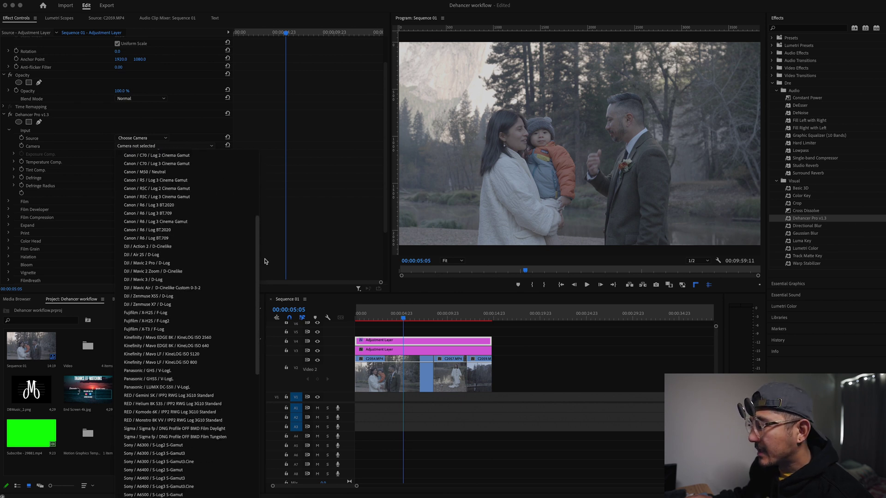
{"action": "left_click_drag", "start_coordinate": [266, 261], "coordinate": [258, 323]}
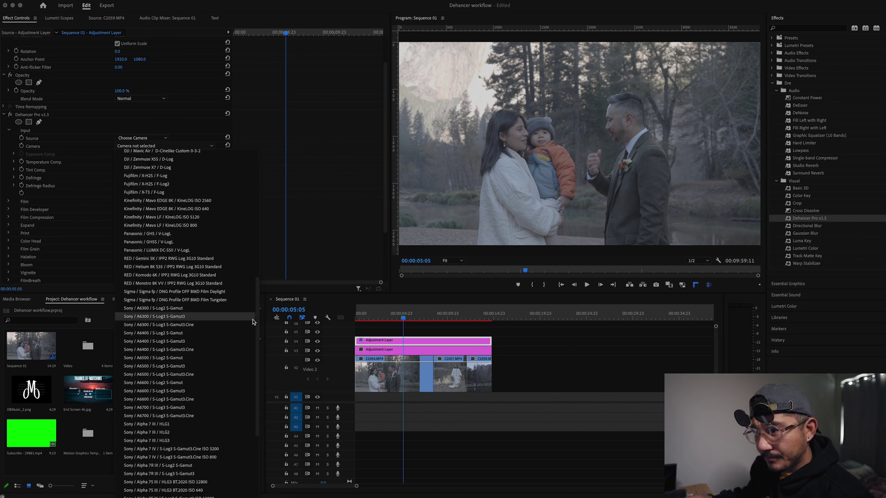
{"action": "left_click_drag", "start_coordinate": [257, 376], "coordinate": [253, 404]}
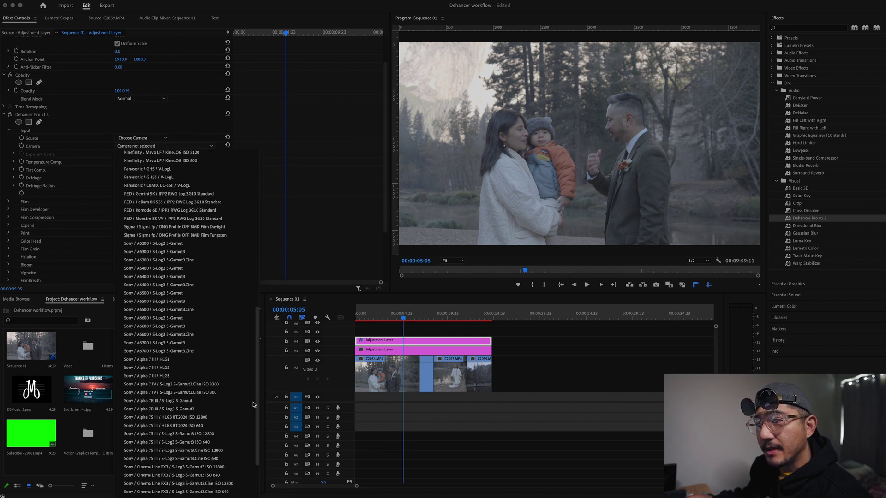
{"action": "left_click", "coordinate": [222, 392]}
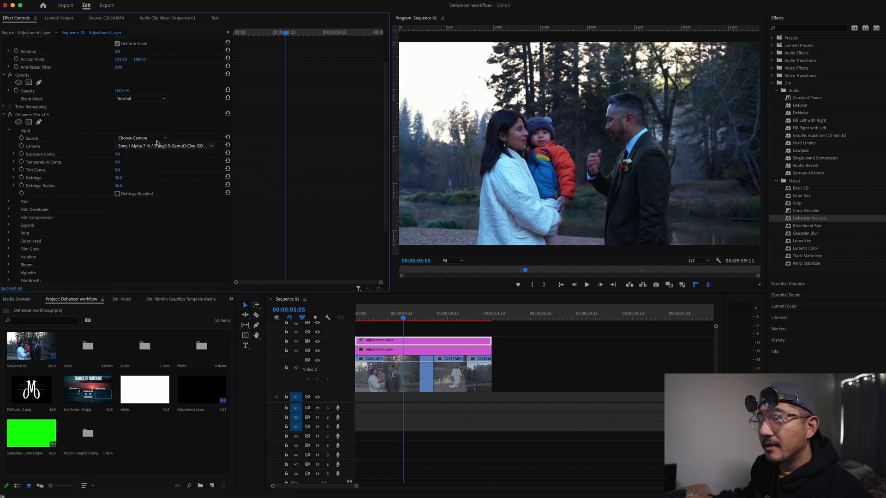
- Set the Dehancer camera profile to Sony / Alpha 7 IV / S-Log3 S-Gamut3.Cine ISO 800
{"action": "left_click", "coordinate": [190, 146]}
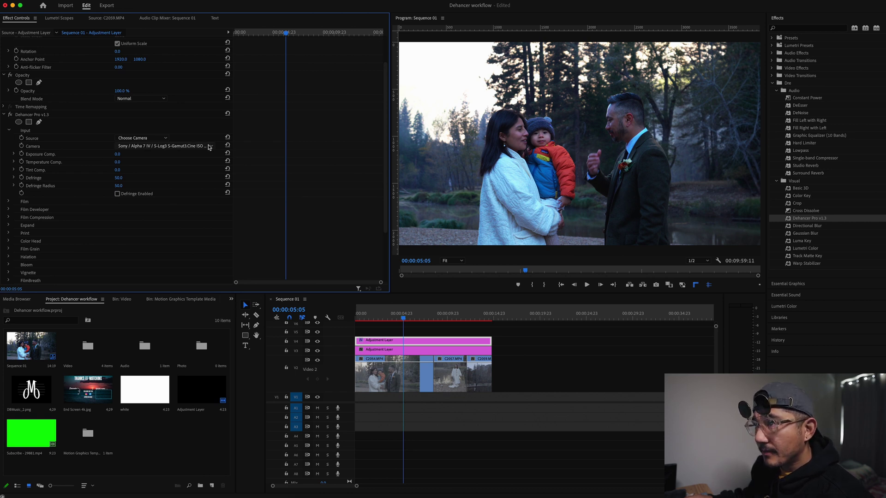
{"action": "left_click", "coordinate": [210, 147]}
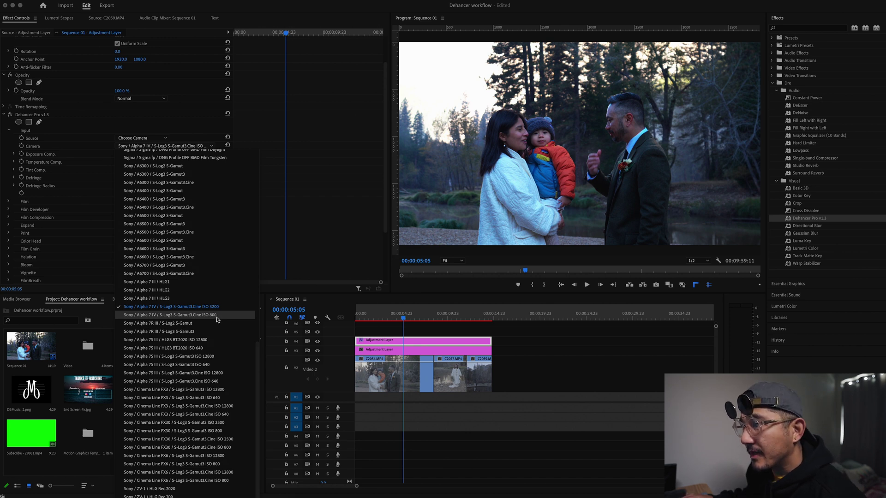
{"action": "left_click", "coordinate": [216, 316]}
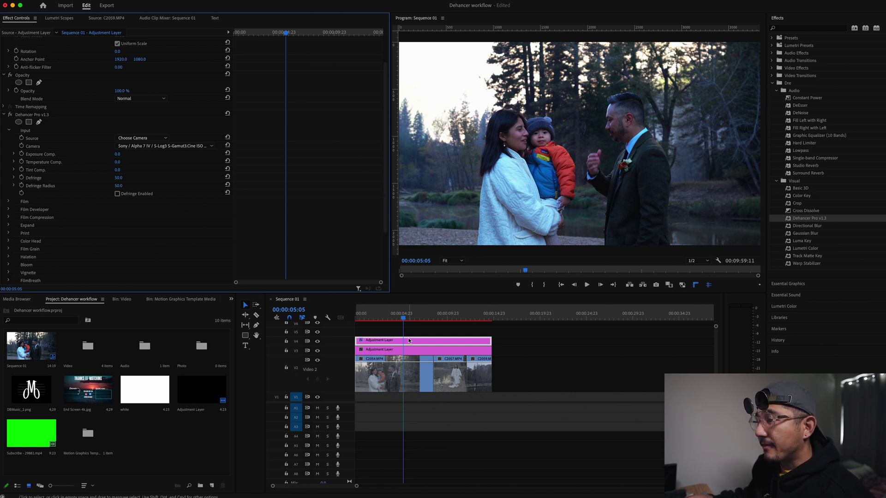
- Switch to the color grading workspace and display the Effect Controls together with the Lumetri Scopes
{"action": "left_click", "coordinate": [266, 2]}
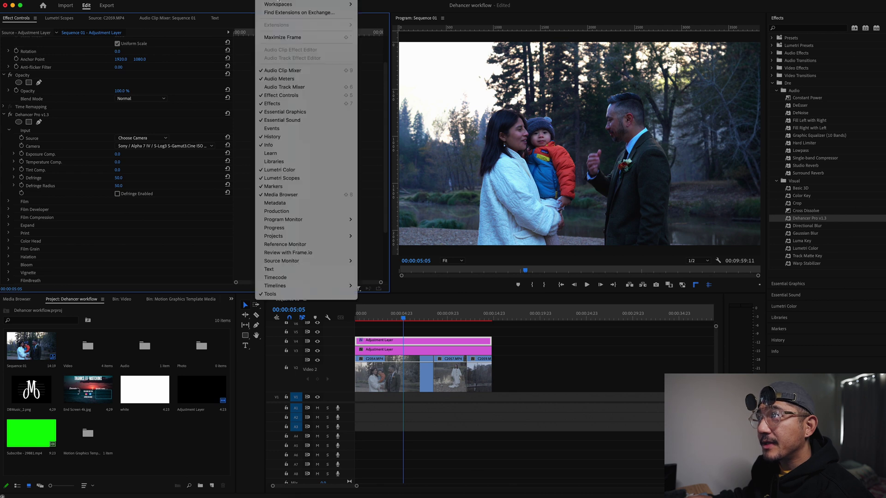
{"action": "mouse_move", "coordinate": [282, 4]}
{"action": "left_click", "coordinate": [392, 49]}
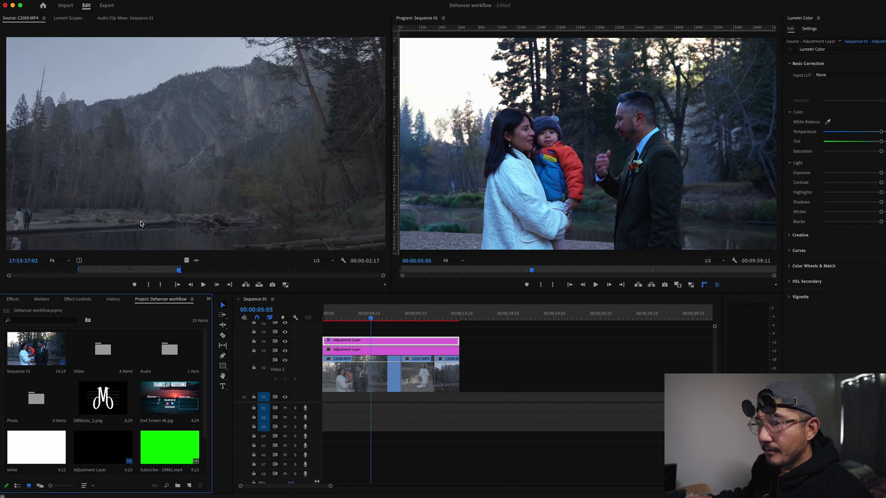
{"action": "left_click", "coordinate": [78, 300]}
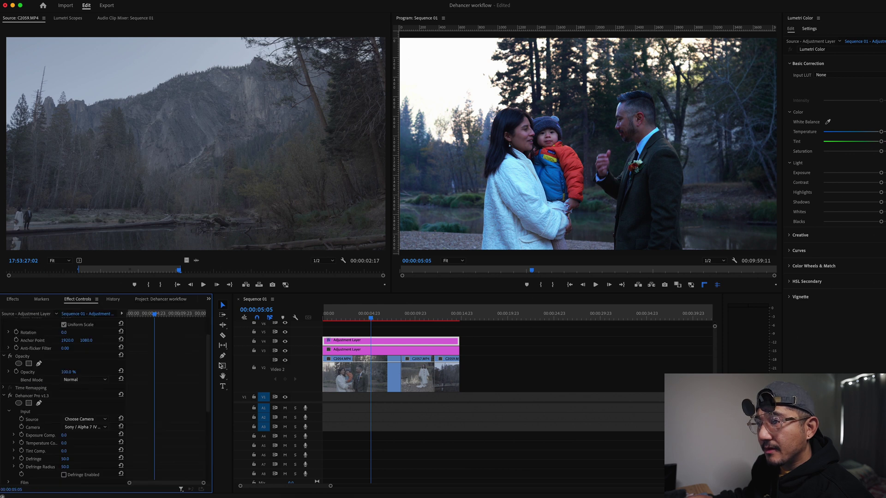
{"action": "left_click", "coordinate": [61, 18]}
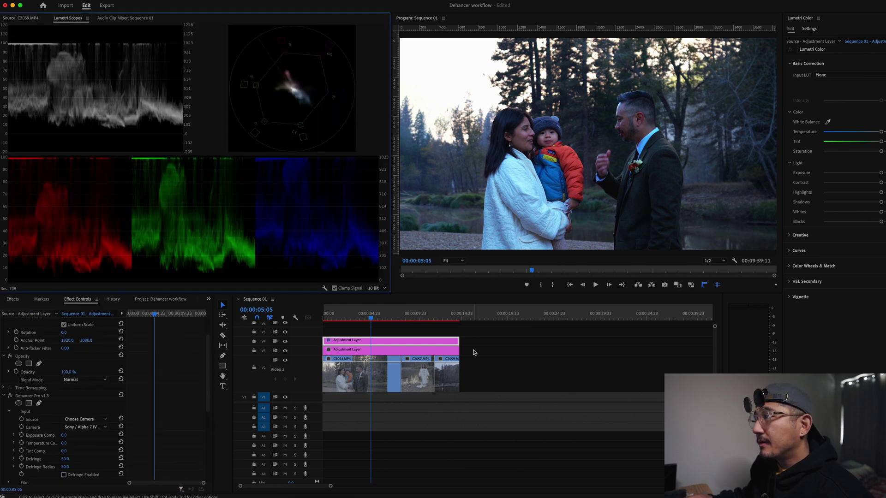
- At 00:00:06:19, lower the Lumetri Blacks and slightly reduce the Whites on the C2054.MP4 clip
{"action": "left_click", "coordinate": [397, 343]}
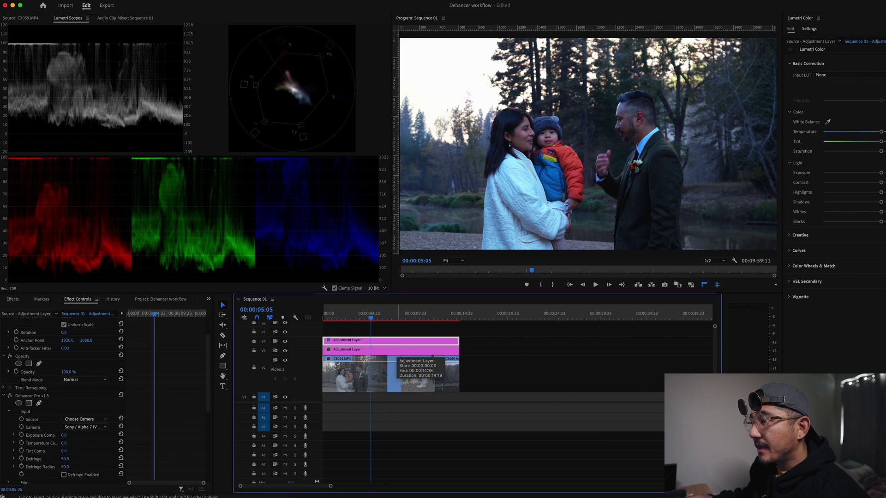
{"action": "left_click", "coordinate": [379, 388]}
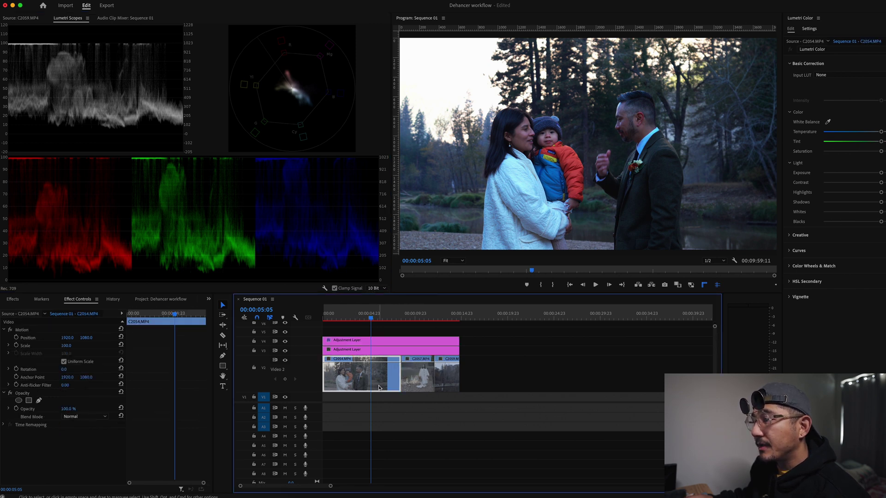
{"action": "left_click", "coordinate": [419, 385]}
{"action": "left_click", "coordinate": [374, 375]}
{"action": "left_click_drag", "start_coordinate": [414, 314], "coordinate": [386, 315]}
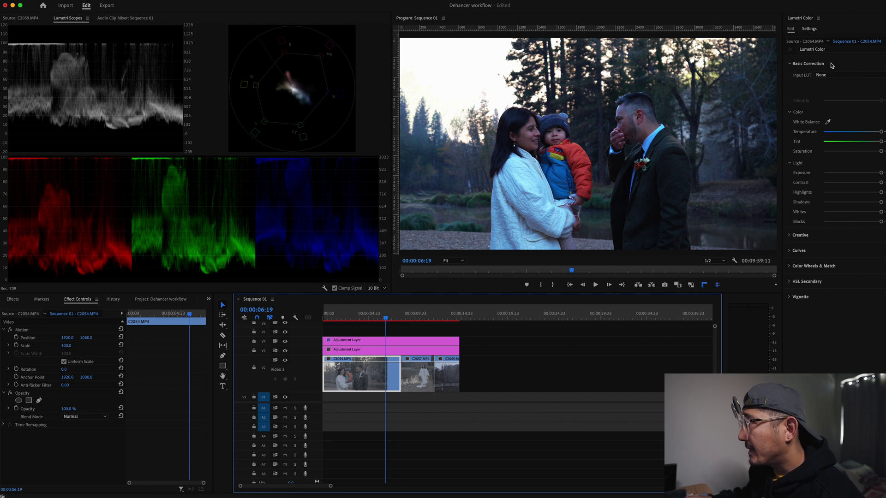
{"action": "left_click", "coordinate": [790, 65]}
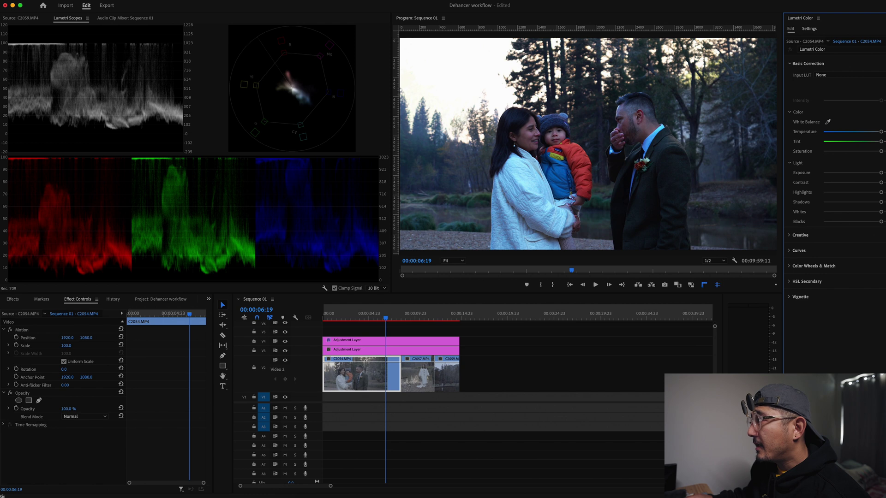
{"action": "left_click_drag", "start_coordinate": [881, 223], "coordinate": [862, 231]}
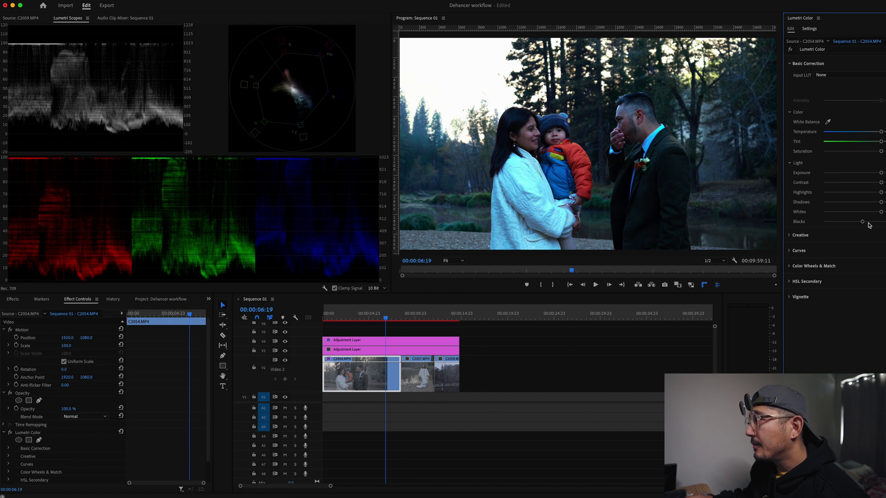
{"action": "left_click_drag", "start_coordinate": [882, 213], "coordinate": [872, 215]}
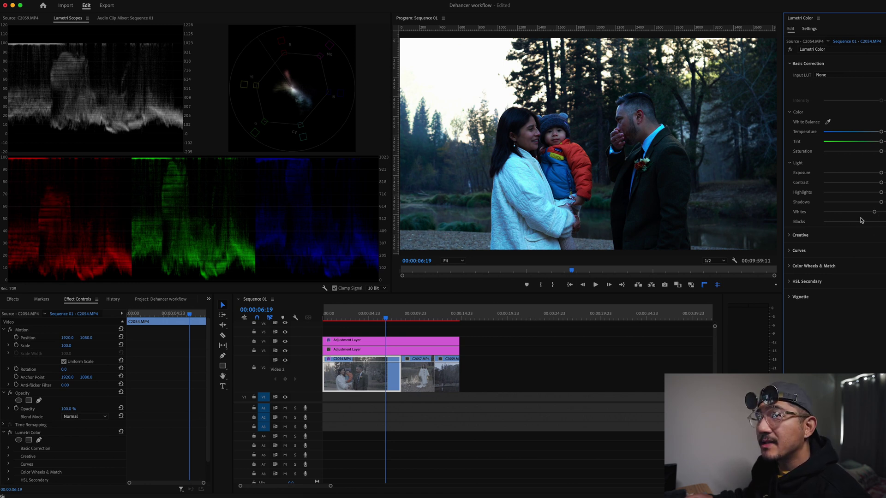
- Slightly lower the Lumetri Highlights and fine-tune the Shadows on the C2054.MP4 clip
{"action": "mouse_move", "coordinate": [880, 202]}
{"action": "left_mouse_down"}
{"action": "mouse_move", "coordinate": [869, 207]}
{"action": "mouse_move", "coordinate": [881, 207]}
{"action": "left_mouse_up"}
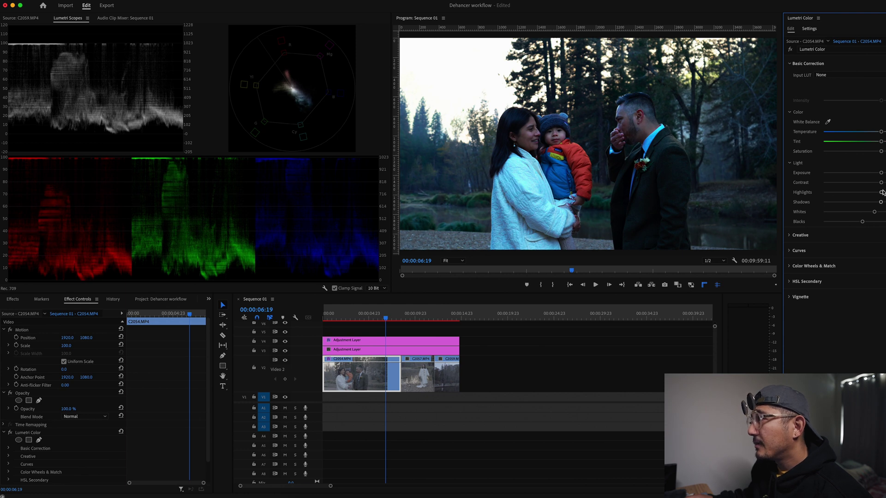
{"action": "left_click_drag", "start_coordinate": [881, 193], "coordinate": [874, 197]}
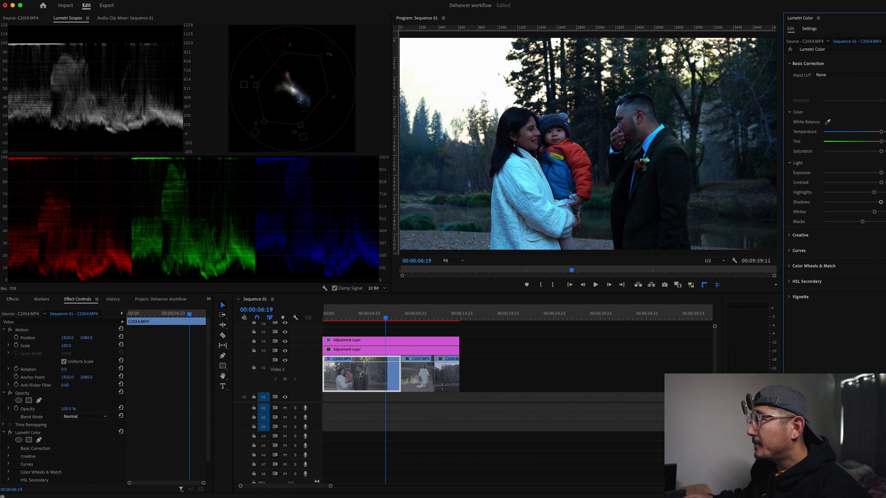
{"action": "left_click_drag", "start_coordinate": [881, 202], "coordinate": [880, 203]}
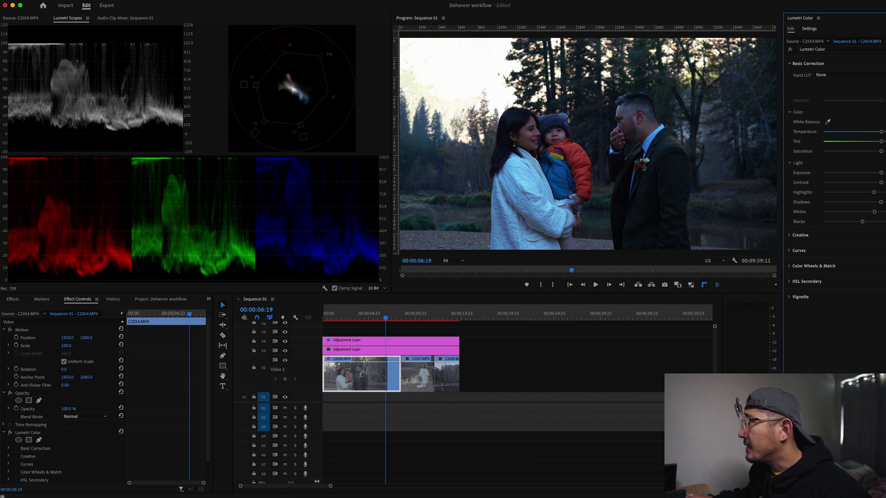
- Set the C2054.MP4 clip's white balance by sampling the woman's white coat
{"action": "left_click", "coordinate": [829, 123]}
{"action": "left_click", "coordinate": [563, 220]}
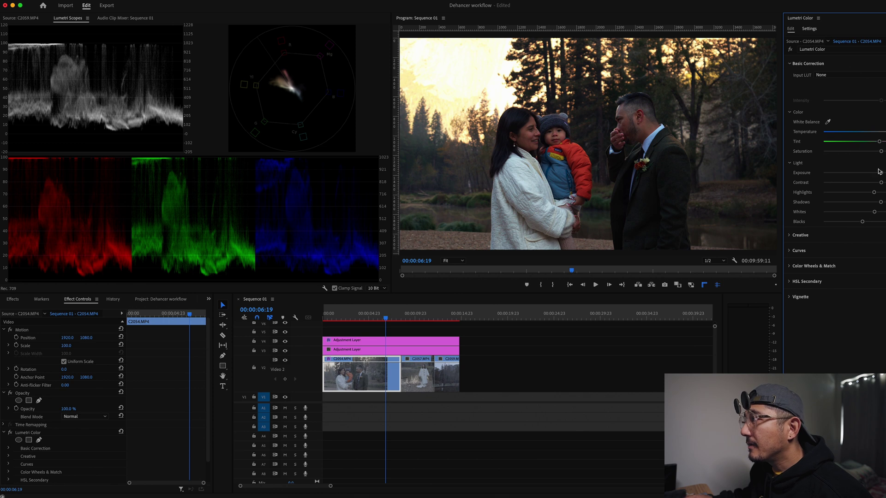
- Resample the C2054.MP4 clip's white balance from the man's white shirt collar
{"action": "left_click", "coordinate": [827, 122]}
{"action": "left_click", "coordinate": [651, 143]}
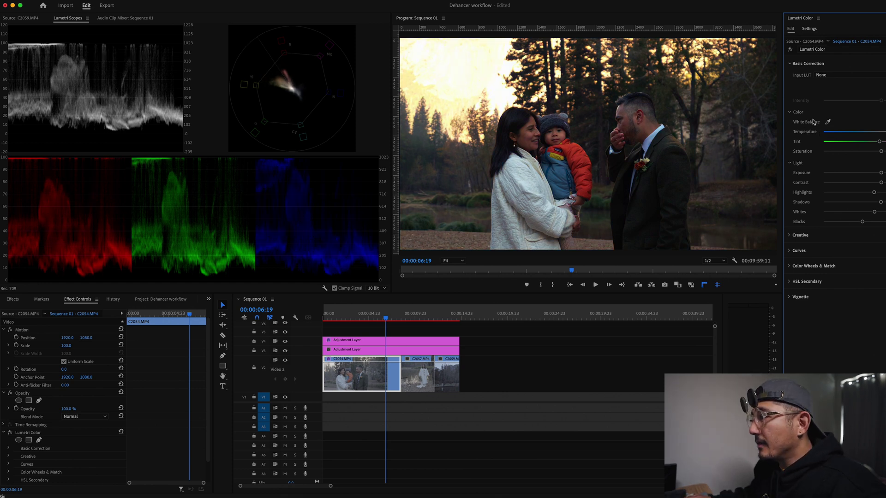
- Copy the C2054.MP4 clip's Lumetri Color effect to the C2057.MP4 and C2059.MP4 clips by pasting only that attribute
{"action": "right_click", "coordinate": [372, 385]}
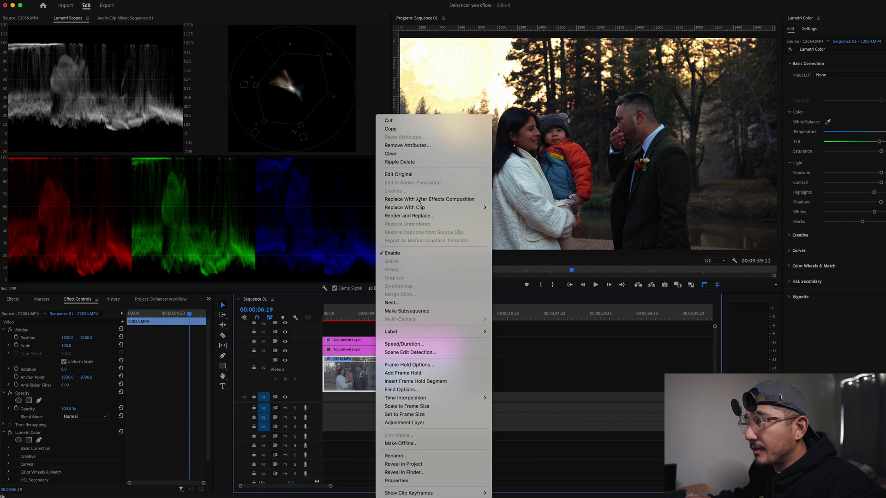
{"action": "left_click", "coordinate": [425, 129]}
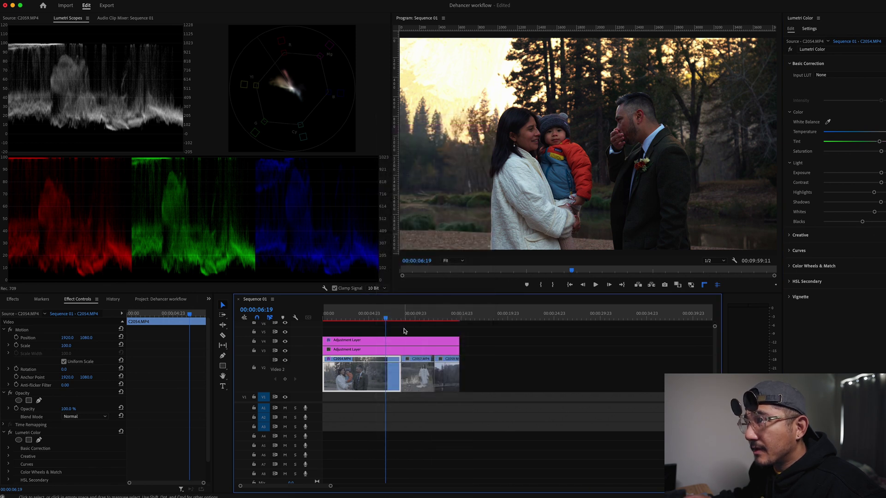
{"action": "left_click", "coordinate": [416, 314]}
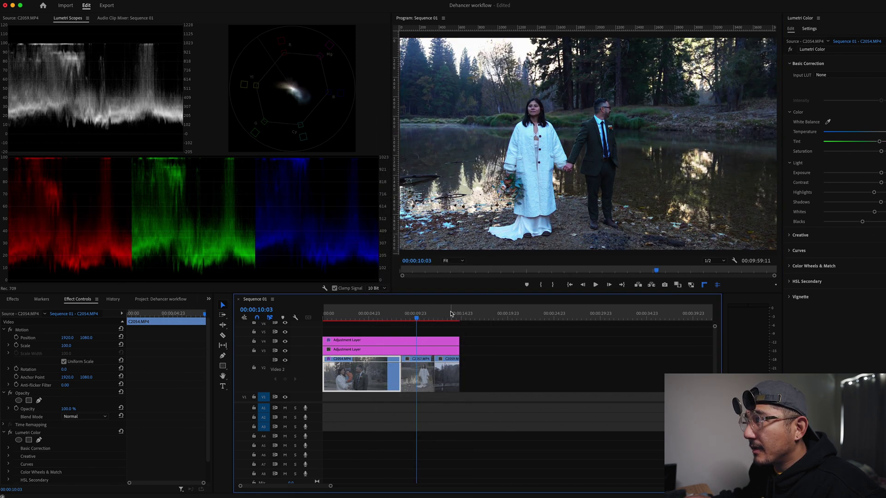
{"action": "left_click", "coordinate": [451, 314]}
{"action": "left_click", "coordinate": [416, 313]}
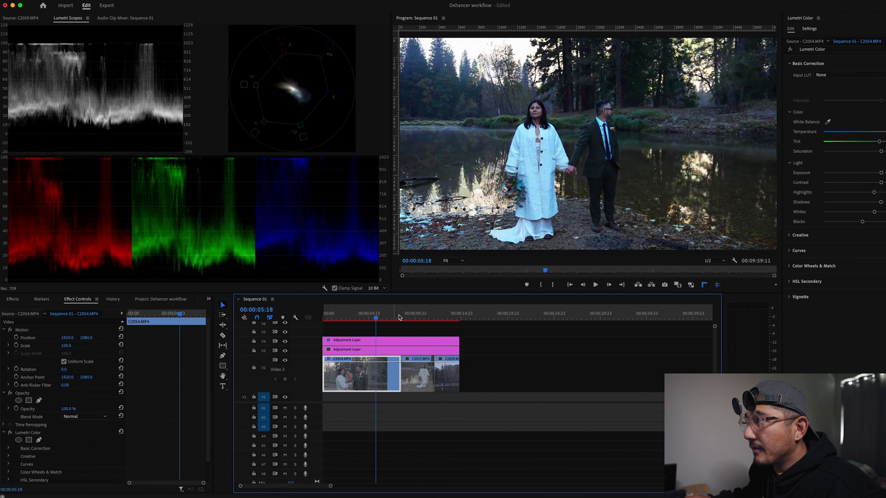
{"action": "left_click", "coordinate": [446, 314]}
{"action": "left_click_drag", "start_coordinate": [477, 388], "coordinate": [421, 366]}
{"action": "right_click", "coordinate": [451, 376]}
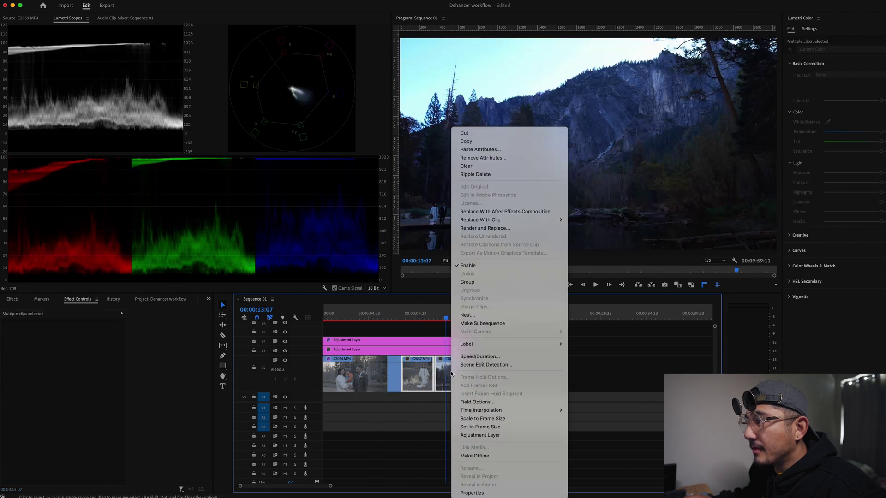
{"action": "left_click", "coordinate": [482, 149]}
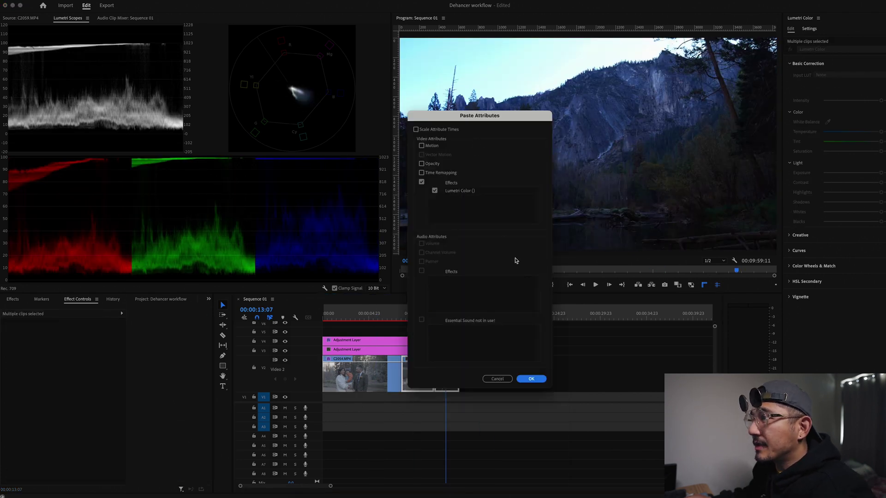
{"action": "left_click", "coordinate": [524, 379]}
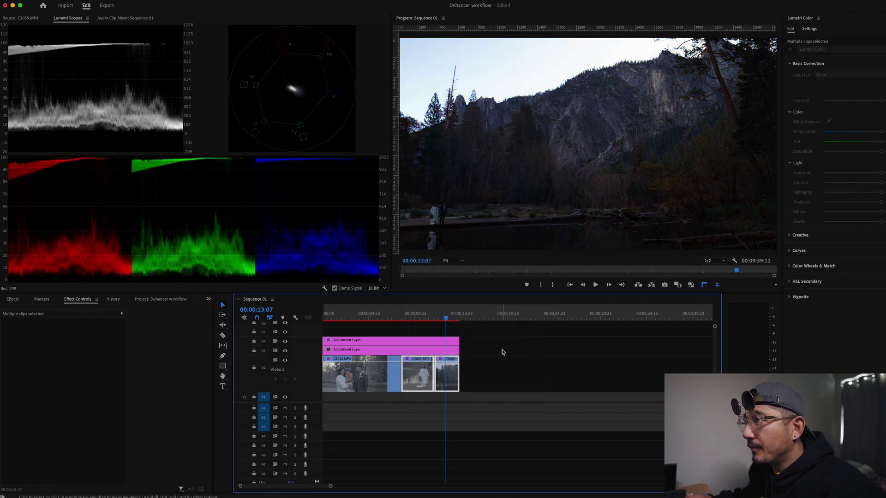
- Check the pasted Lumetri correction on the C2057.MP4 clip at 00:00:10:22
{"action": "left_click", "coordinate": [425, 316]}
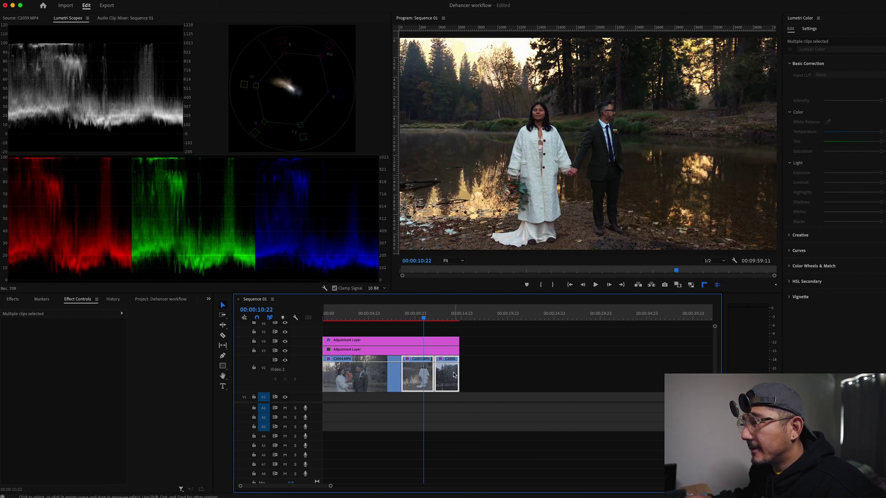
{"action": "left_click", "coordinate": [482, 376]}
{"action": "left_click", "coordinate": [407, 378]}
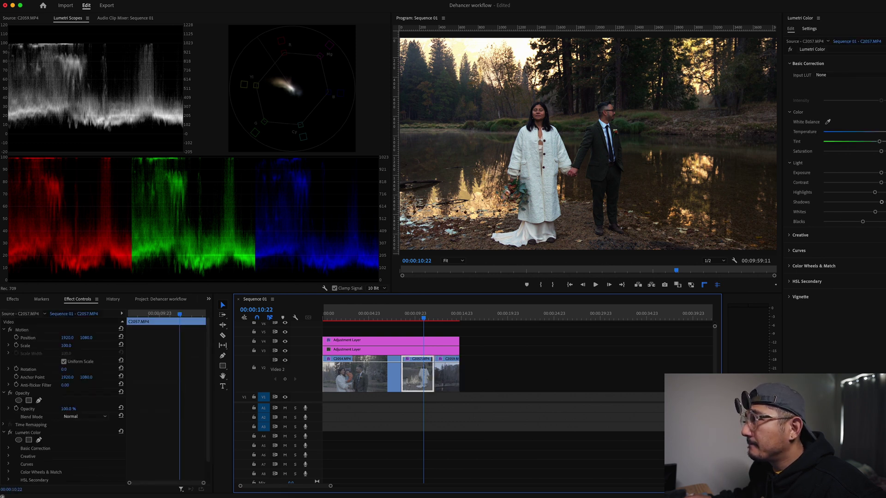
{"action": "left_click", "coordinate": [881, 202]}
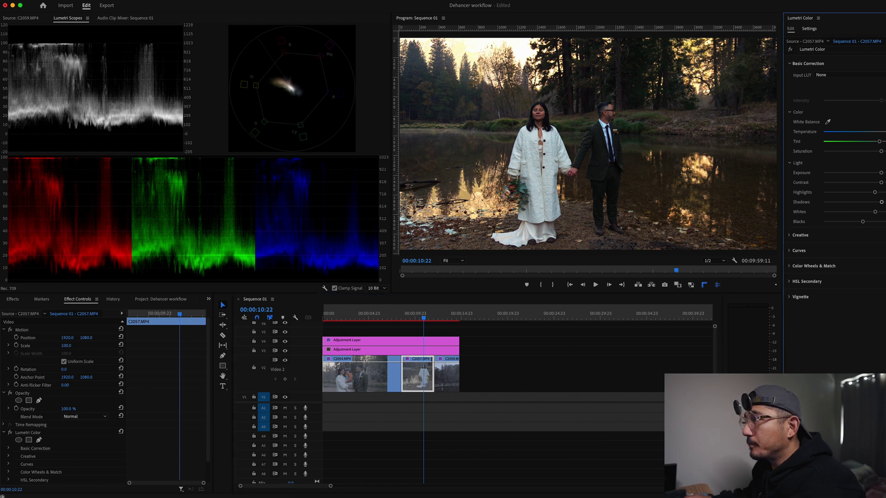
{"action": "left_click", "coordinate": [544, 390]}
- At 00:00:05:05, choose Kodak Vision3 250D as the Dehancer Pro film profile on the upper adjustment layer and enable it
{"action": "left_click", "coordinate": [371, 316]}
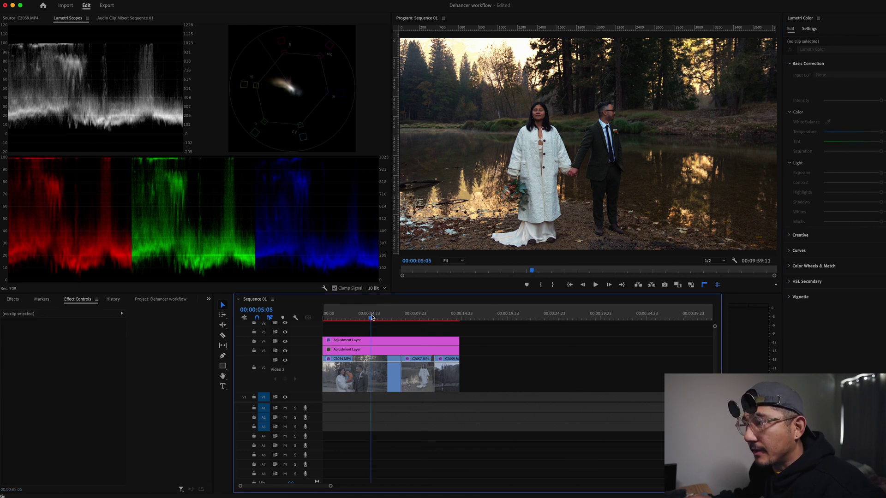
{"action": "left_click", "coordinate": [379, 379]}
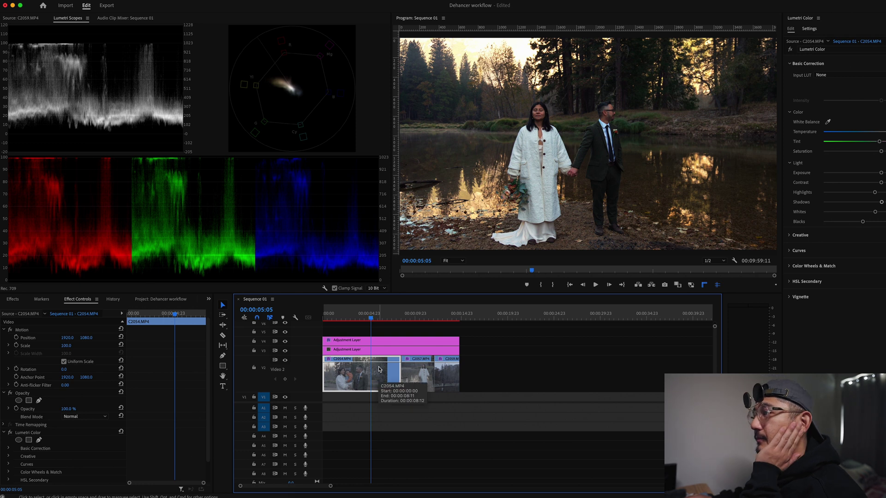
{"action": "left_click", "coordinate": [390, 342]}
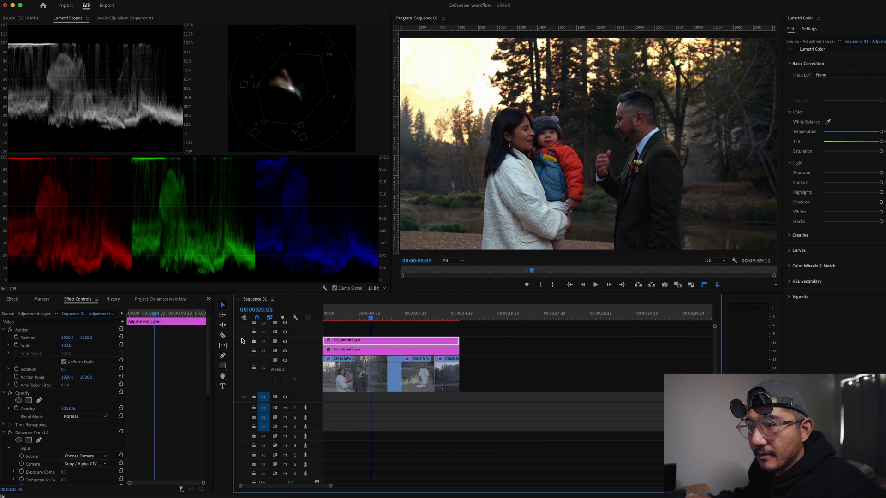
{"action": "left_click_drag", "start_coordinate": [208, 334], "coordinate": [206, 382]}
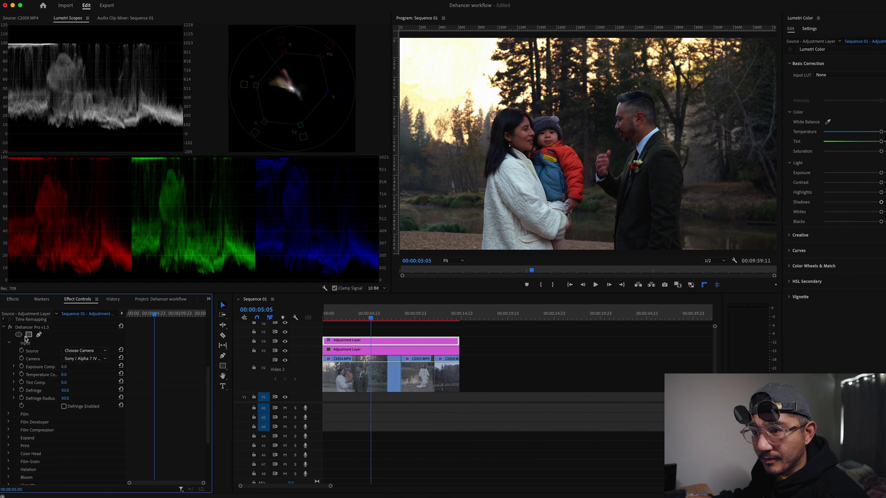
{"action": "left_click", "coordinate": [8, 343]}
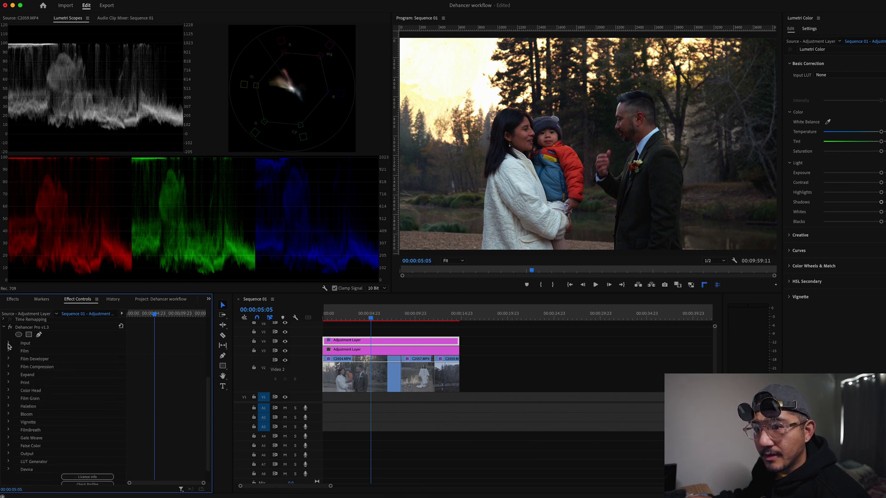
{"action": "left_click", "coordinate": [8, 351]}
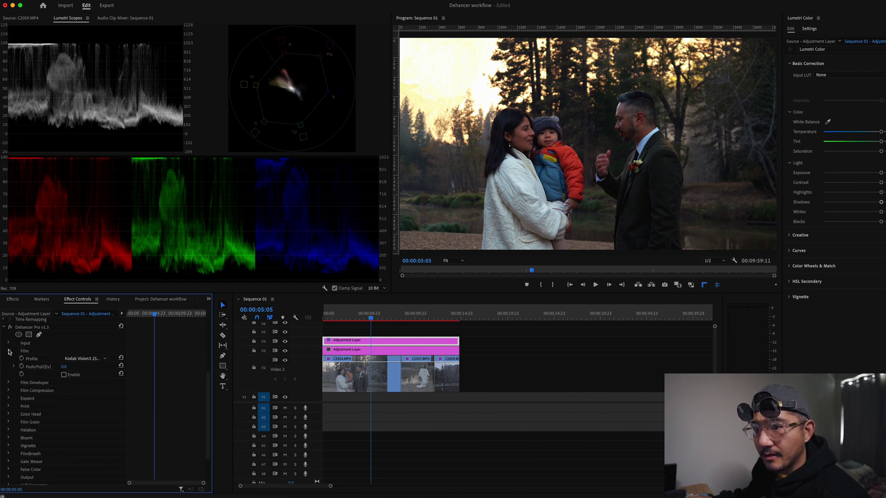
{"action": "left_click", "coordinate": [105, 360]}
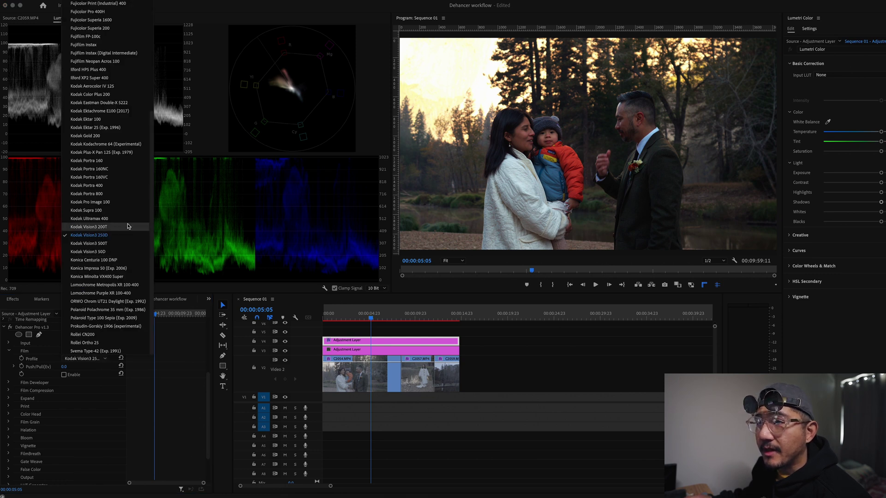
{"action": "scroll", "coordinate": [138, 82], "scroll_direction": "up", "scroll_amount": 6}
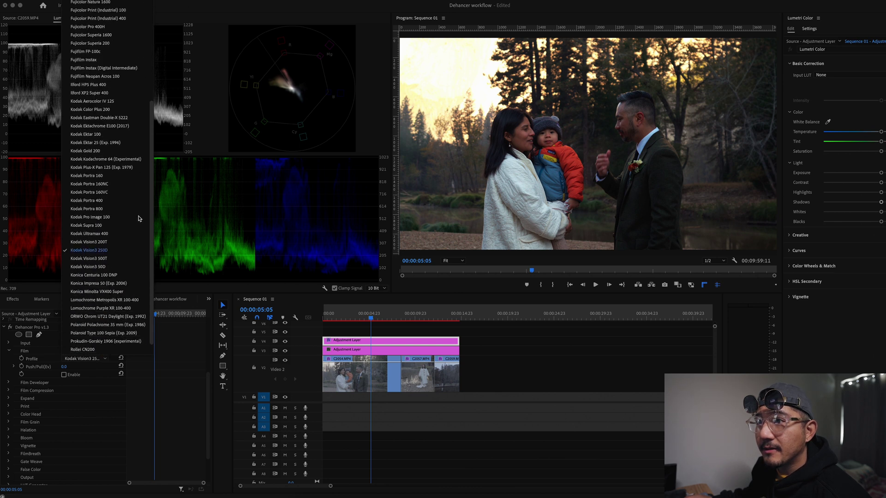
{"action": "scroll", "coordinate": [121, 236], "scroll_direction": "down", "scroll_amount": 6}
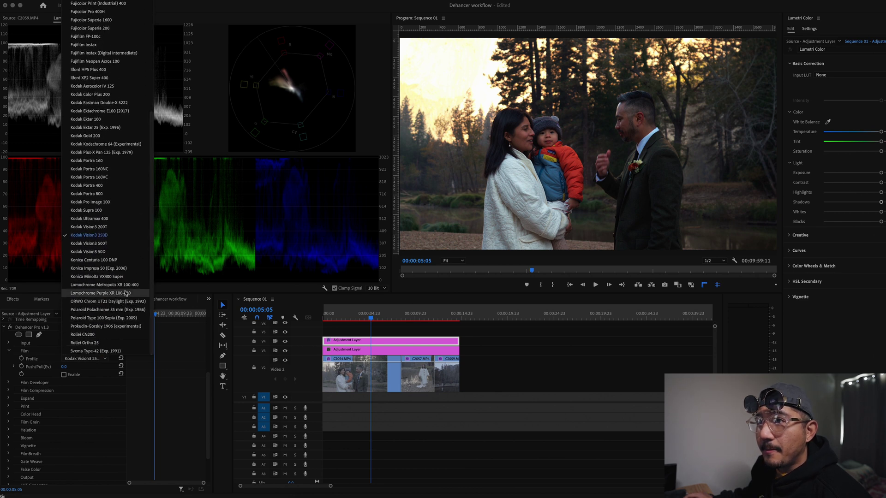
{"action": "left_click", "coordinate": [116, 236]}
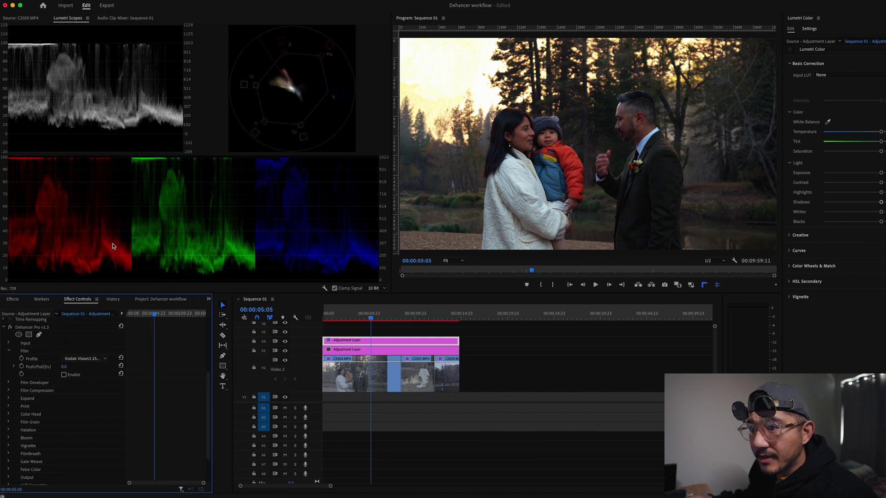
{"action": "left_click", "coordinate": [64, 375]}
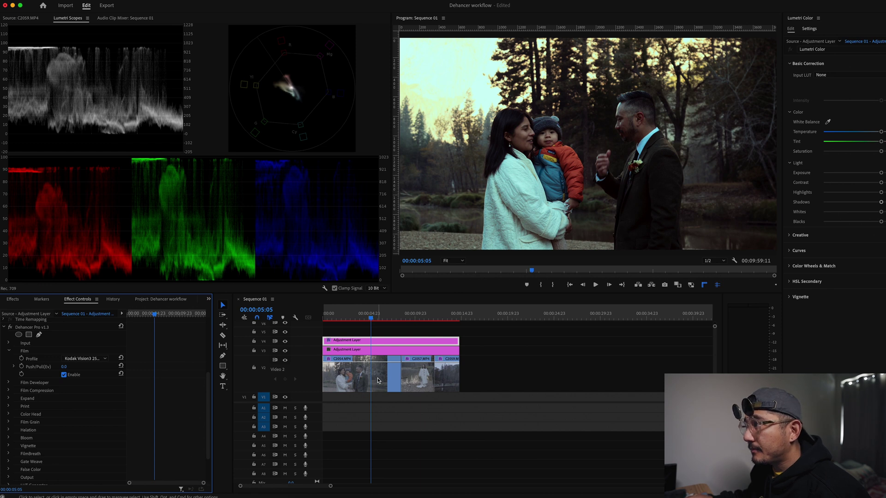
- Review the Dehancer Pro settings on the upper adjustment layer and the Lumetri Color effect on the lower one
{"action": "left_click", "coordinate": [365, 341]}
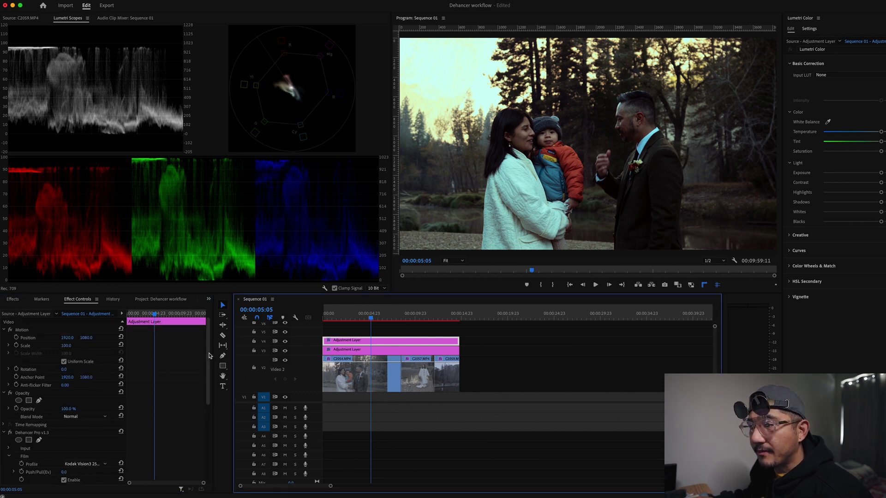
{"action": "left_click_drag", "start_coordinate": [209, 355], "coordinate": [209, 411]}
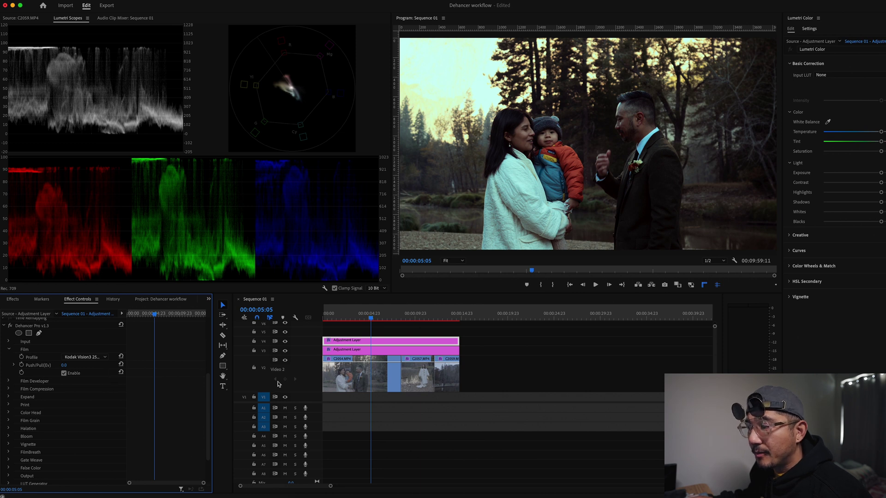
{"action": "left_click", "coordinate": [355, 352]}
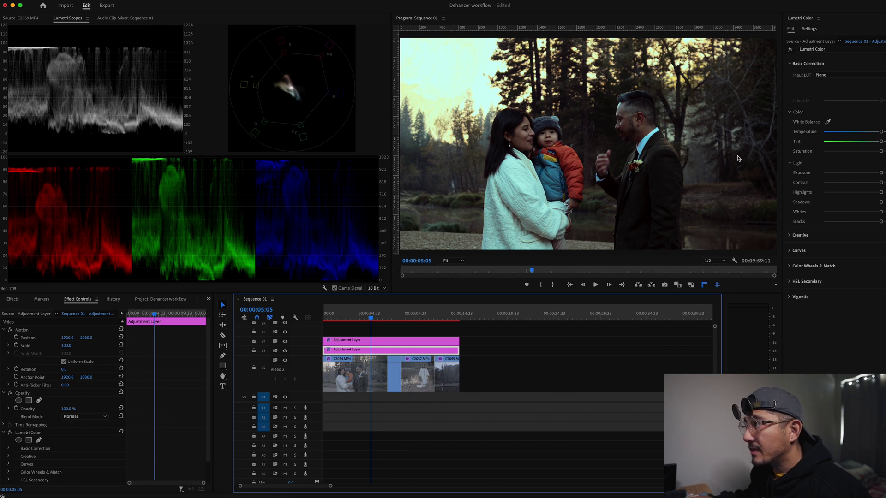
- On the upper adjustment layer, look over Dehancer's Film Developer settings and enable Film Compression
{"action": "left_click", "coordinate": [409, 340]}
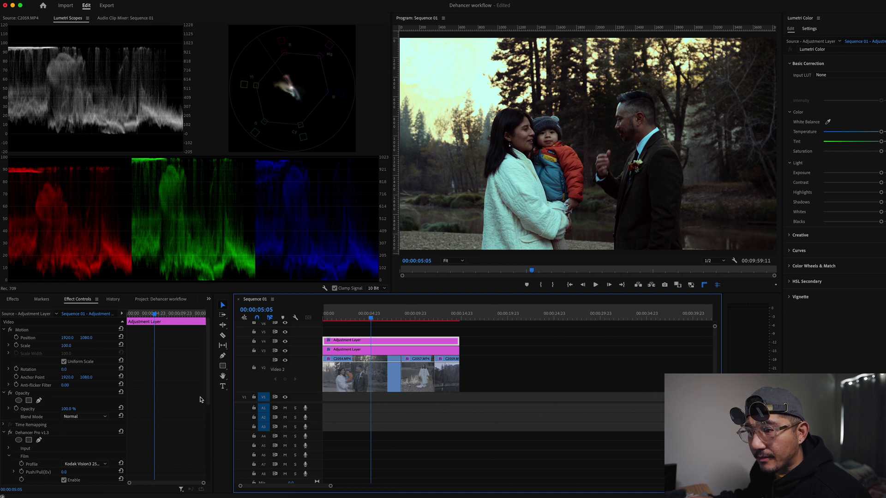
{"action": "scroll", "coordinate": [200, 400], "scroll_direction": "down", "scroll_amount": 4}
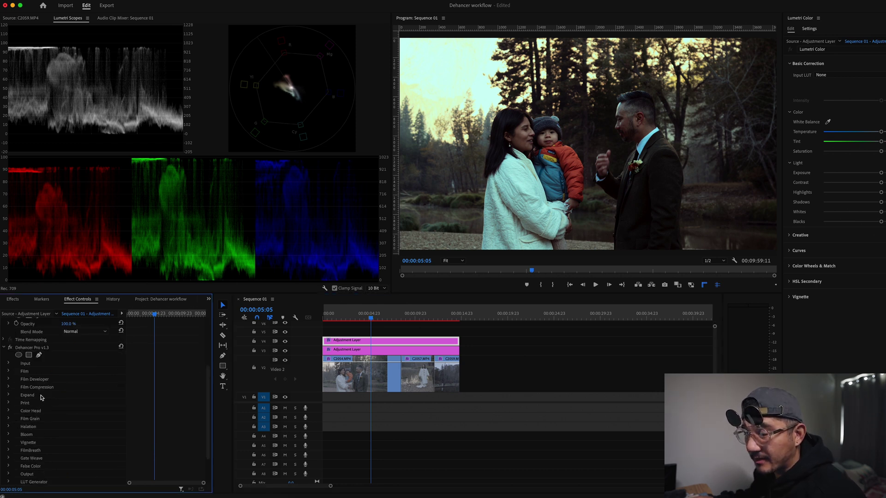
{"action": "left_click", "coordinate": [8, 379]}
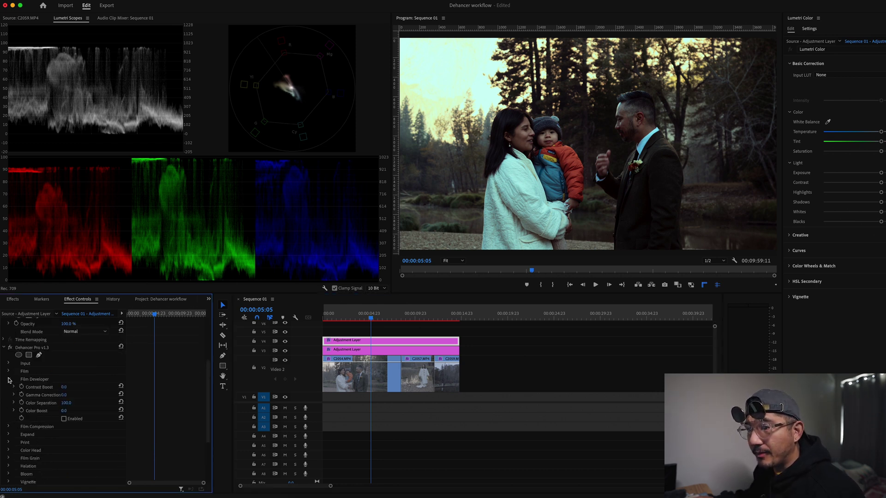
{"action": "left_click", "coordinate": [8, 379]}
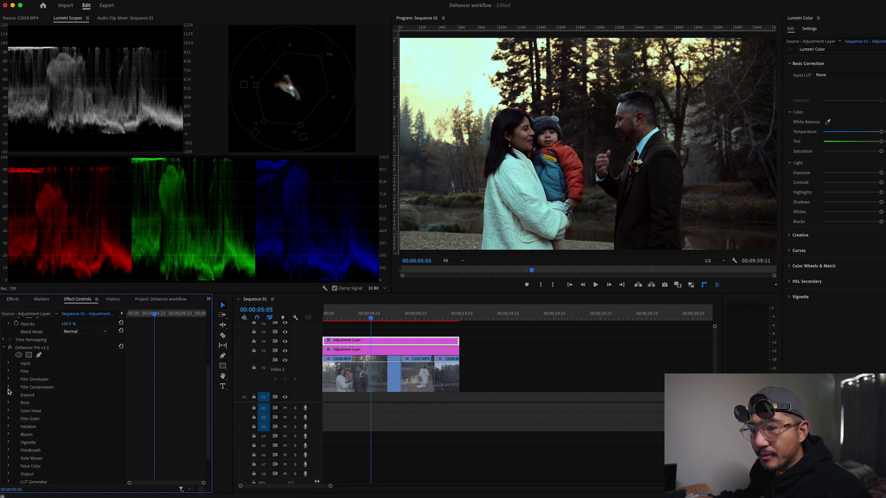
{"action": "left_click", "coordinate": [8, 387]}
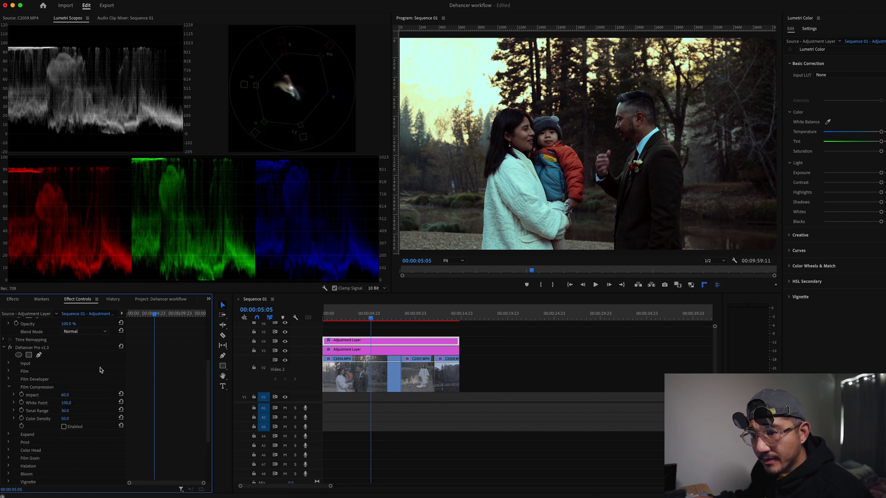
{"action": "left_click", "coordinate": [64, 427]}
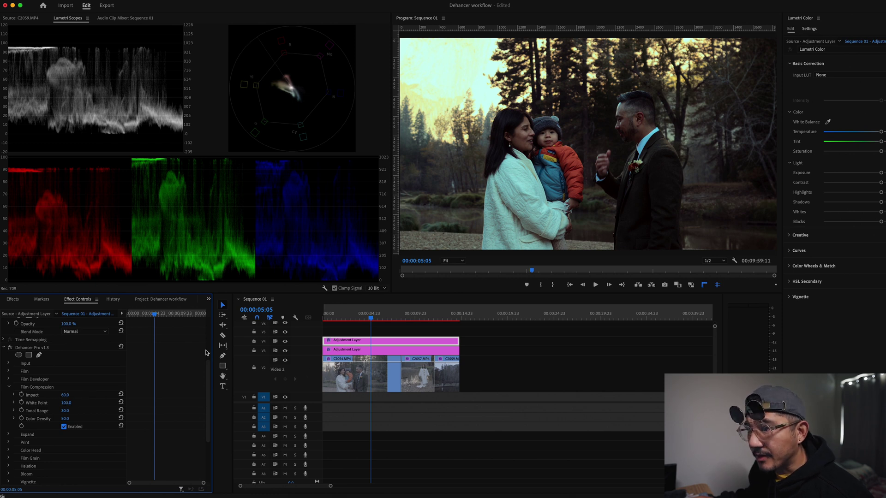
- Try Film Compression with Impact at 100 and with Tonal Range at 0, undoing each change
{"action": "left_click_drag", "start_coordinate": [66, 395], "coordinate": [119, 395]}
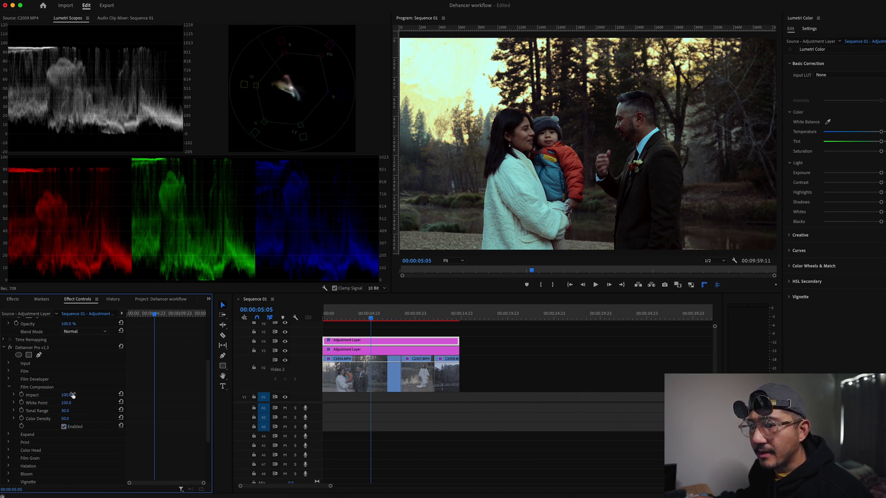
{"action": "key", "text": "super+z"}
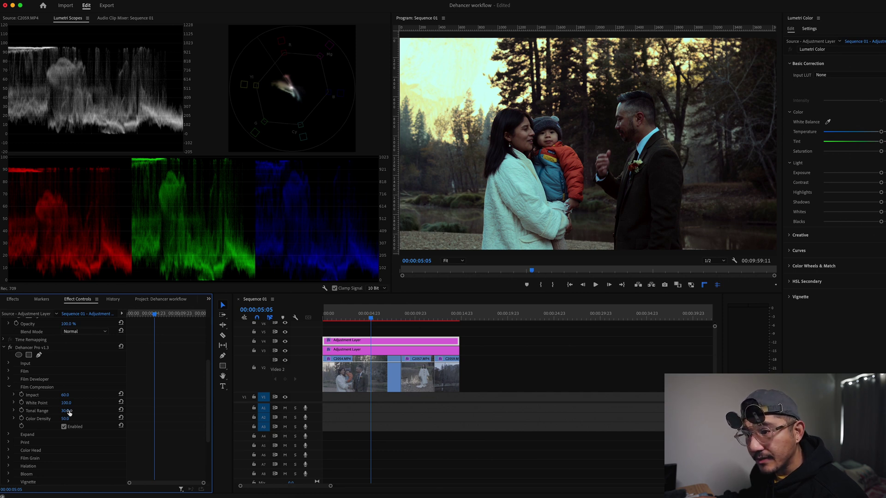
{"action": "left_click_drag", "start_coordinate": [64, 414], "coordinate": [16, 414]}
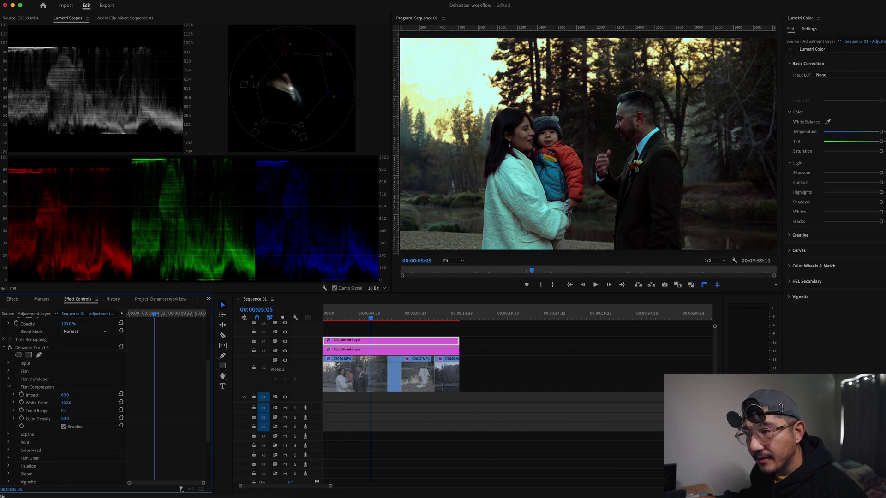
{"action": "key", "text": "super+z"}
- Set Film Compression's Tonal Range to 50 on the upper adjustment layer
{"action": "left_click", "coordinate": [68, 411]}
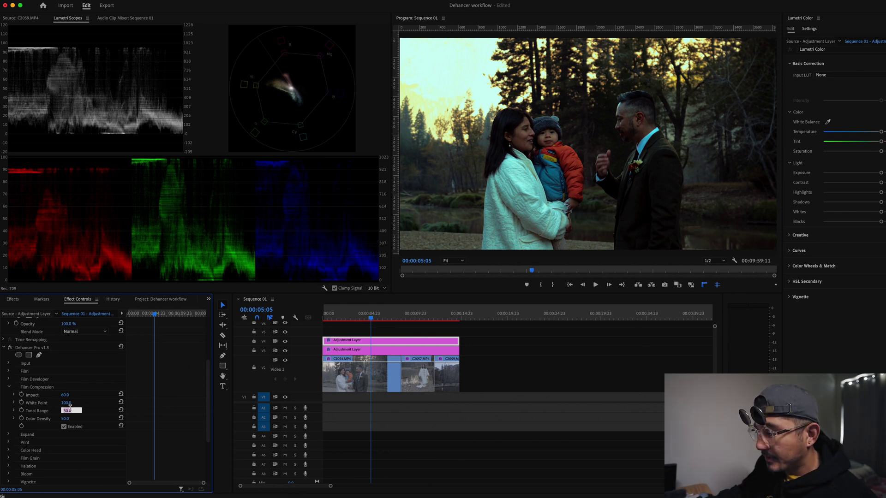
{"action": "type", "text": "50"}
{"action": "key", "text": "Return"}
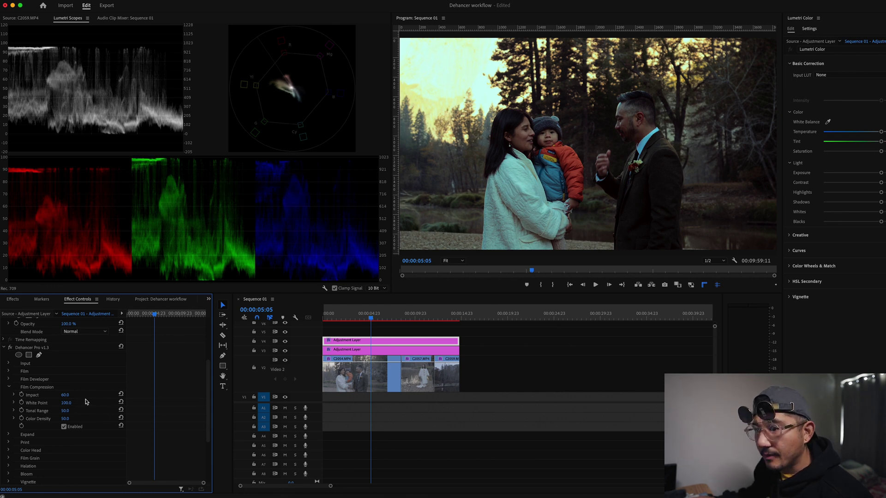
{"action": "left_click", "coordinate": [67, 419]}
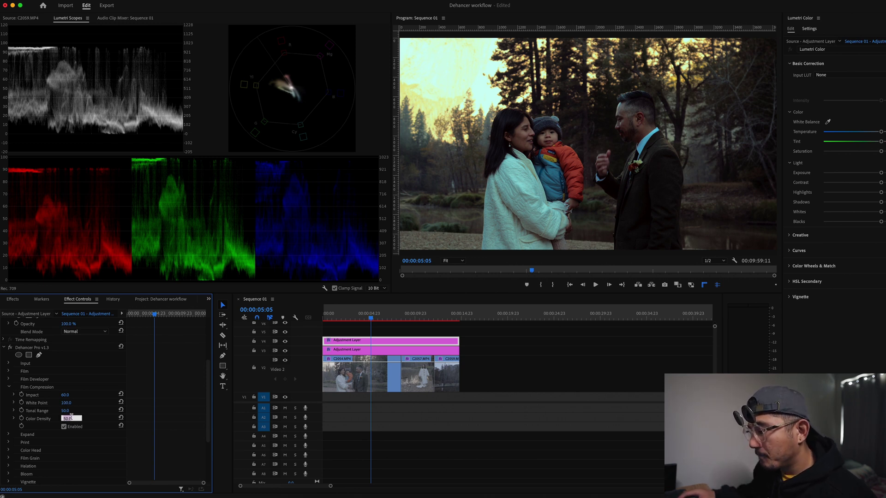
{"action": "scroll", "coordinate": [67, 411], "scroll_direction": "up", "scroll_amount": 1}
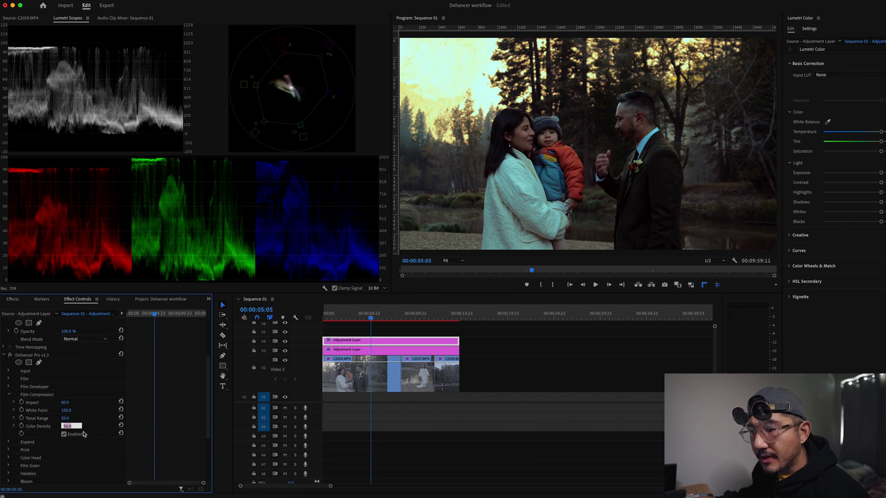
{"action": "left_click", "coordinate": [159, 452]}
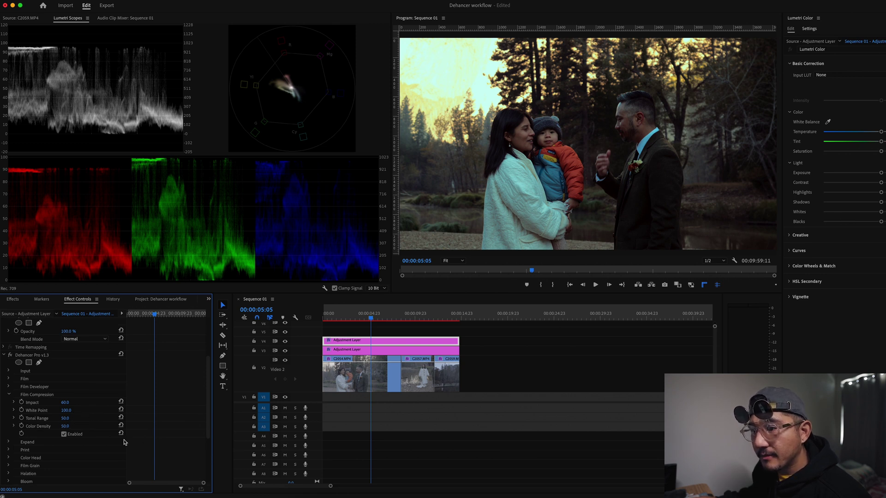
- Compare the picture with Film Compression turned off and on, and collapse its settings
{"action": "left_click", "coordinate": [64, 434]}
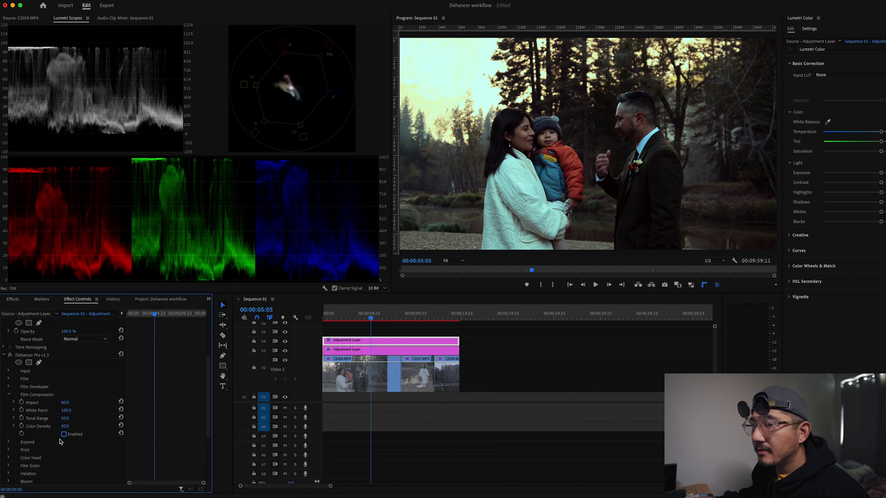
{"action": "left_click", "coordinate": [64, 434]}
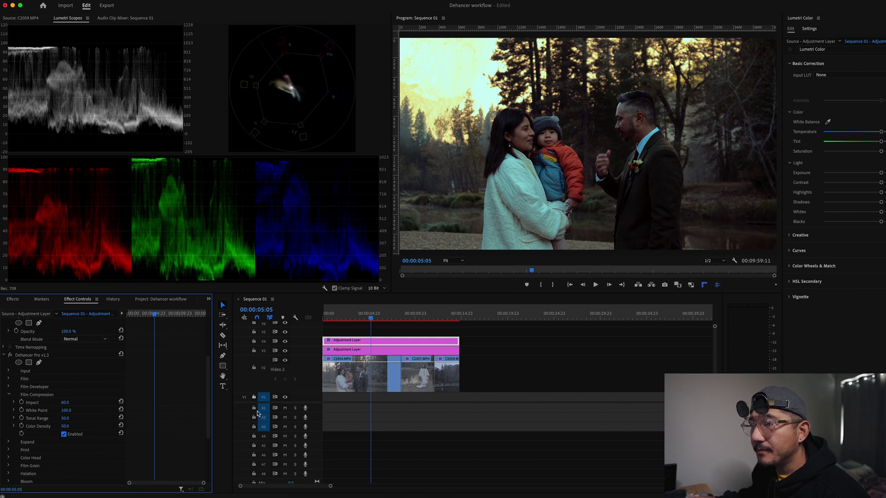
{"action": "scroll", "coordinate": [207, 377], "scroll_direction": "down", "scroll_amount": 4}
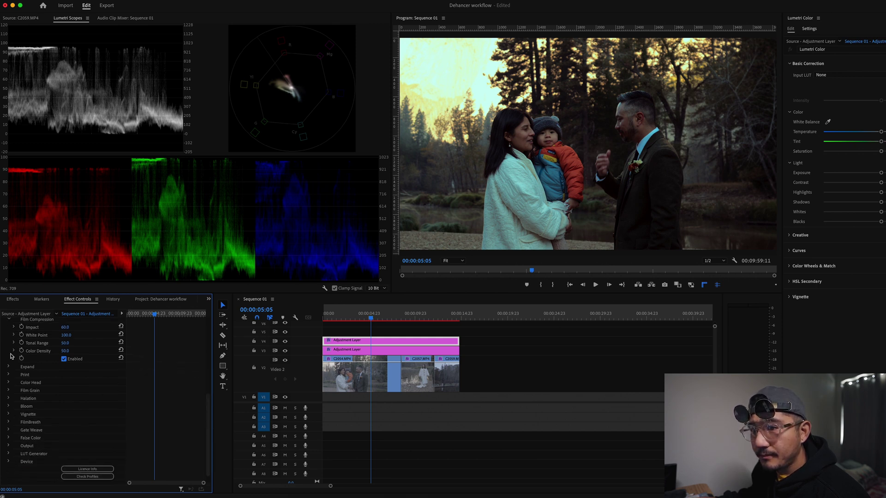
{"action": "left_click", "coordinate": [9, 319]}
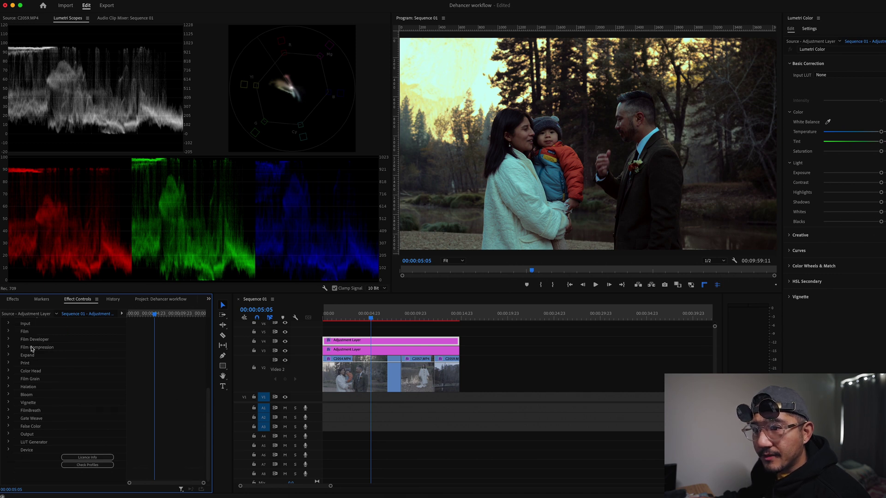
- Enable Dehancer's Print section and choose Kodak 2383 Print Film as its profile
{"action": "left_click", "coordinate": [9, 363]}
{"action": "left_click", "coordinate": [64, 426]}
{"action": "left_click", "coordinate": [99, 372]}
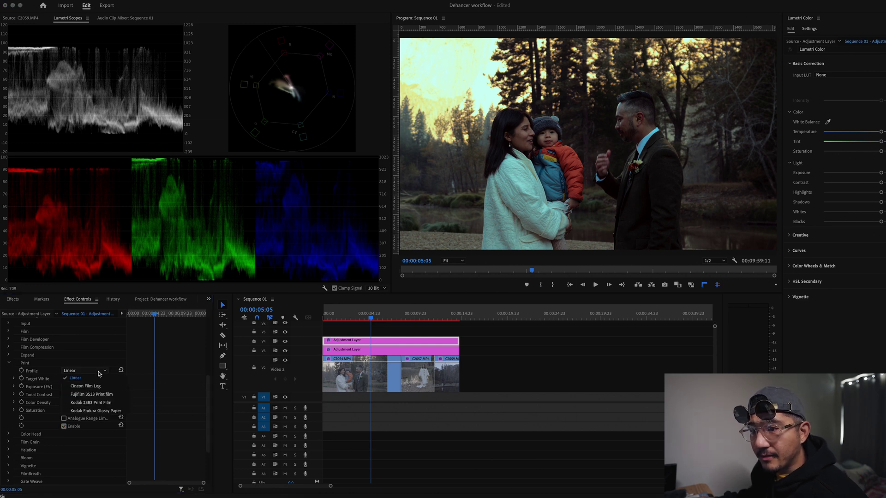
{"action": "left_click", "coordinate": [117, 404]}
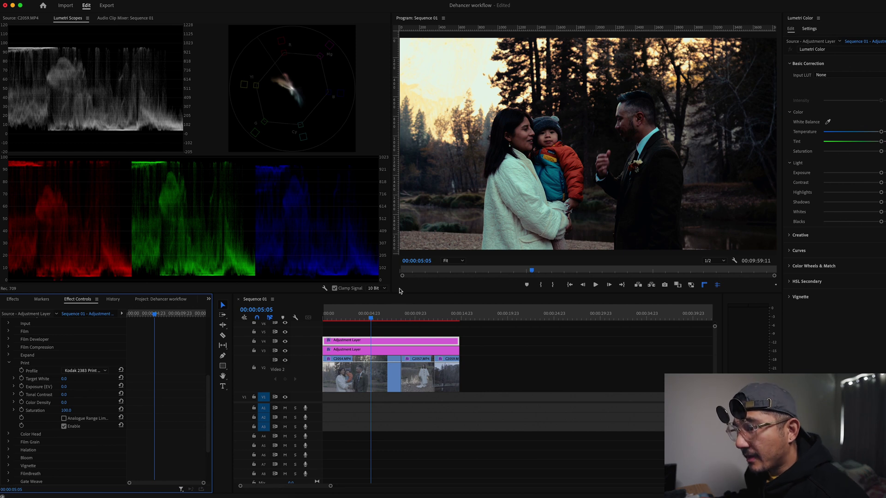
- On the lower adjustment layer, brighten the picture's dark areas with Lumetri Color's Light adjustments
{"action": "left_click", "coordinate": [391, 350]}
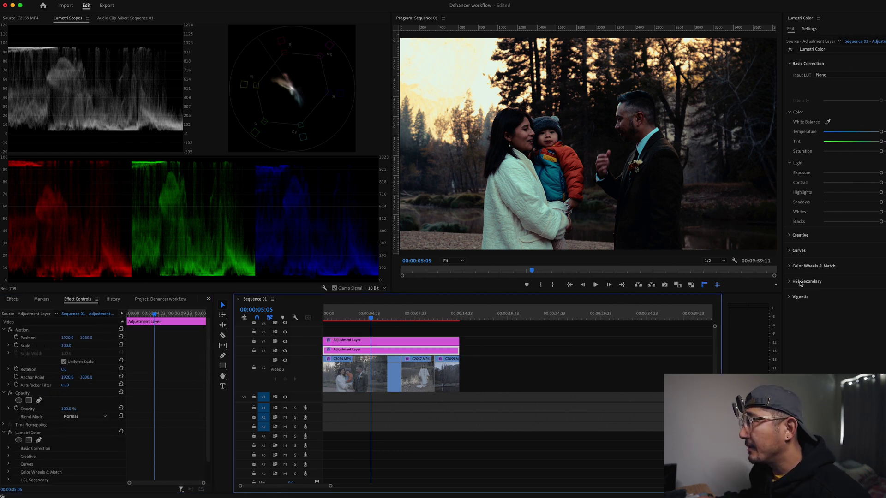
{"action": "left_click", "coordinate": [839, 337]}
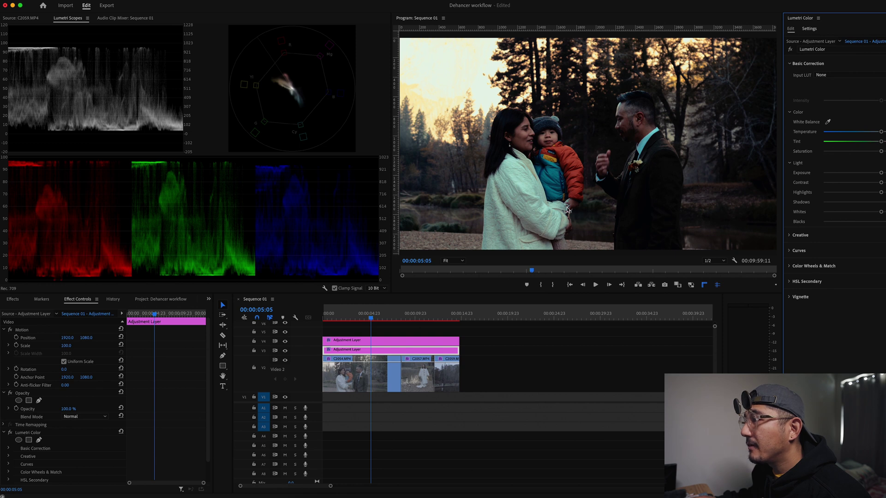
{"action": "key", "text": "super+z"}
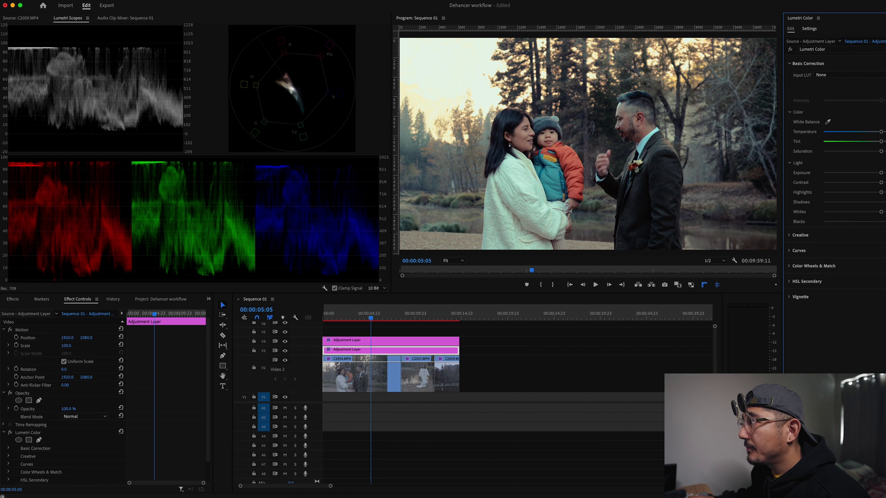
{"action": "key", "text": "super+z"}
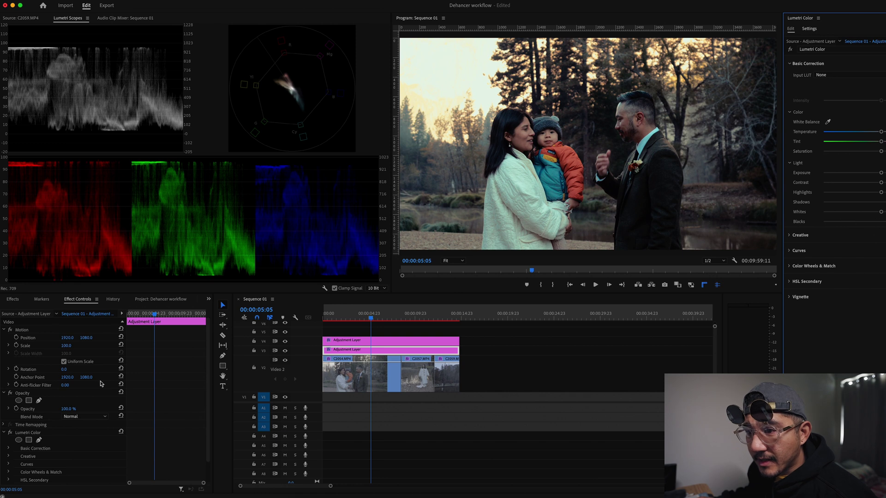
- Return to the upper adjustment layer, collapse Dehancer's Print settings and enable Film Grain
{"action": "left_click", "coordinate": [367, 341]}
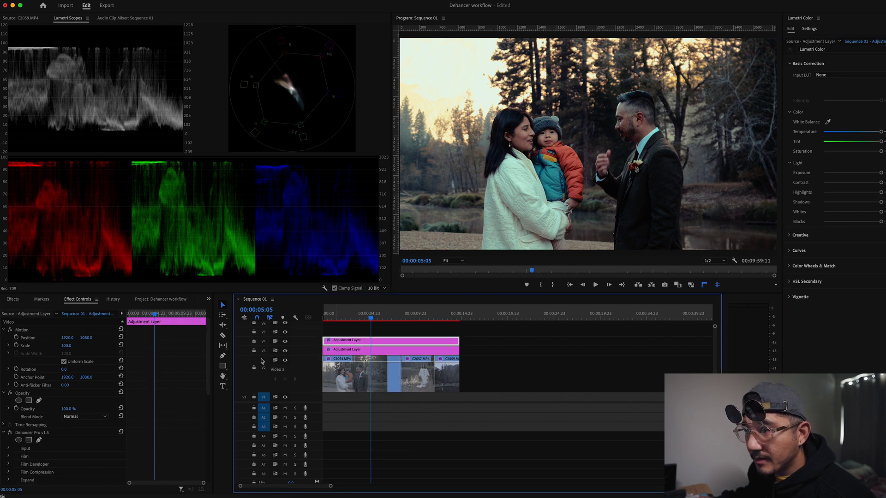
{"action": "left_click_drag", "start_coordinate": [207, 368], "coordinate": [204, 408]}
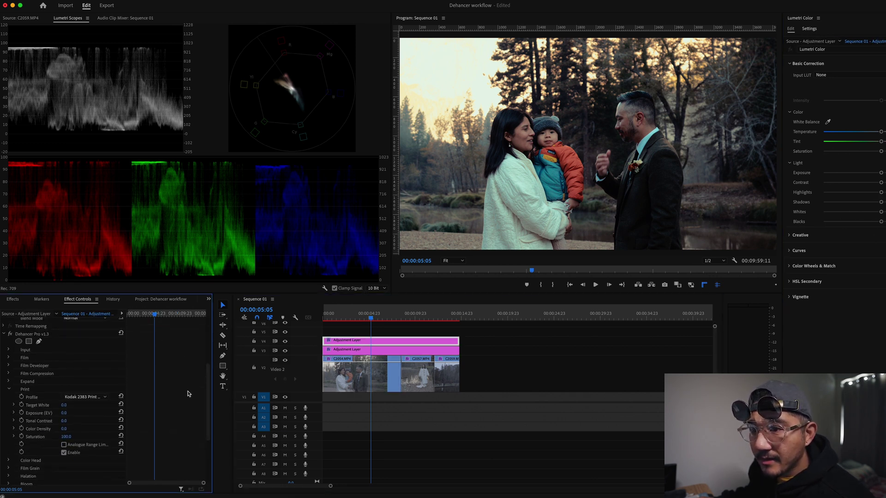
{"action": "left_click", "coordinate": [9, 390]}
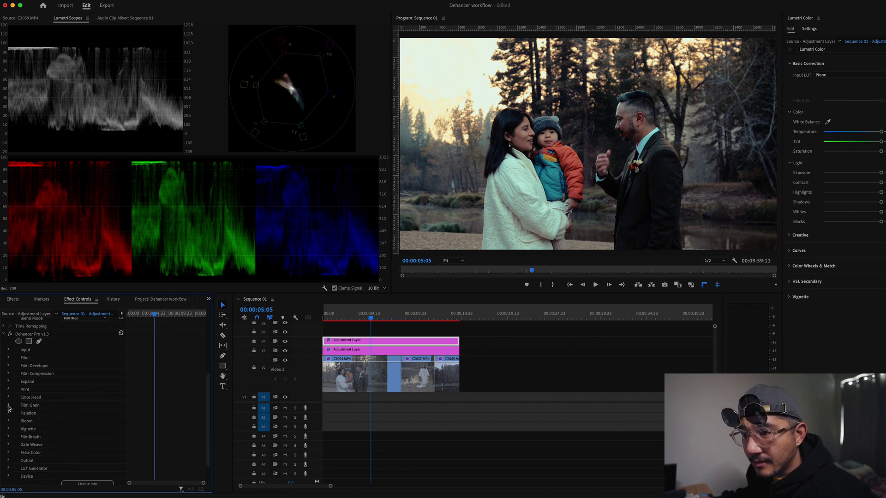
{"action": "left_click", "coordinate": [8, 406]}
{"action": "scroll", "coordinate": [206, 411], "scroll_direction": "down", "scroll_amount": 3}
{"action": "left_click", "coordinate": [63, 430]}
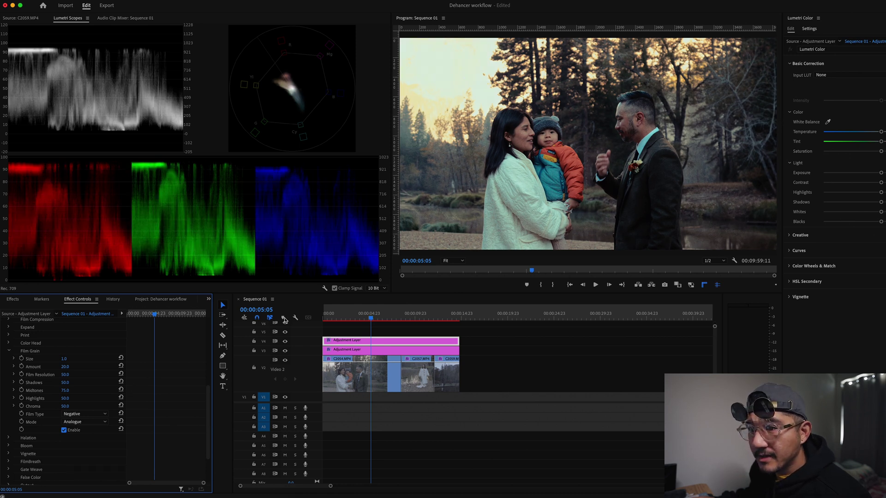
- Reduce the Film Grain Amount to 2, turn Film Grain off and collapse its settings
{"action": "left_click_drag", "start_coordinate": [66, 367], "coordinate": [62, 368]}
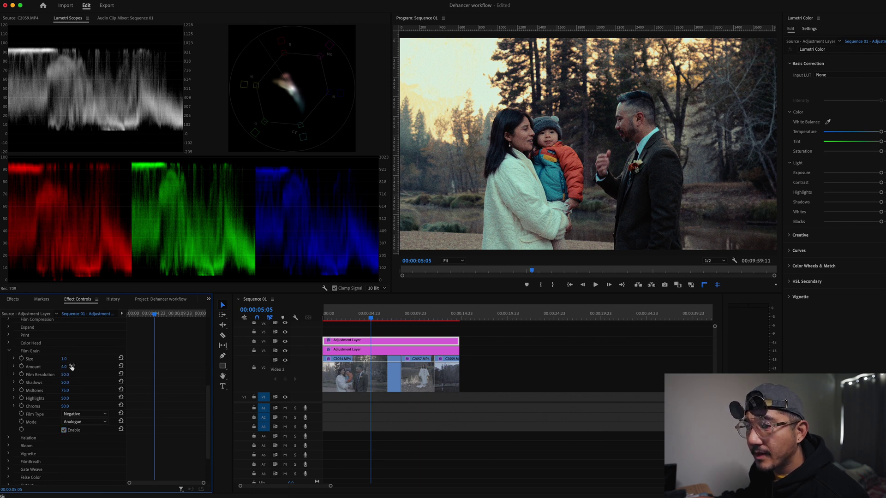
{"action": "left_click_drag", "start_coordinate": [72, 368], "coordinate": [33, 367]}
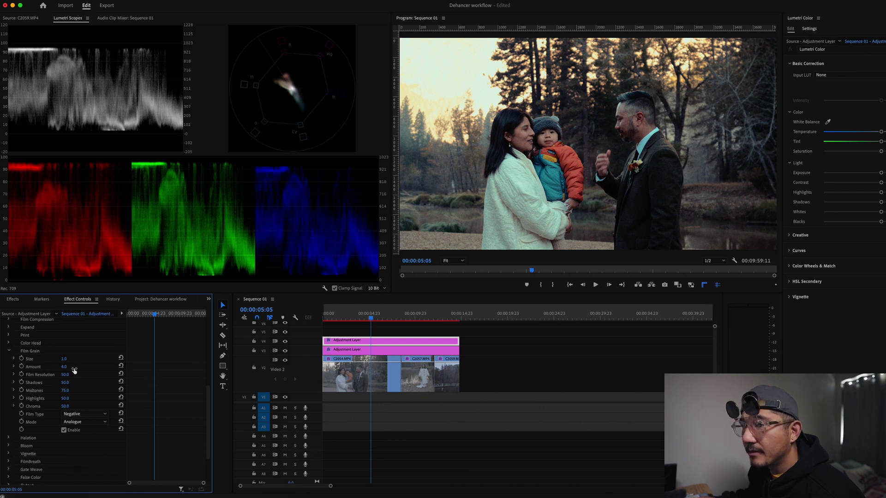
{"action": "left_click", "coordinate": [63, 367]}
{"action": "type", "text": "2"}
{"action": "key", "text": "Return"}
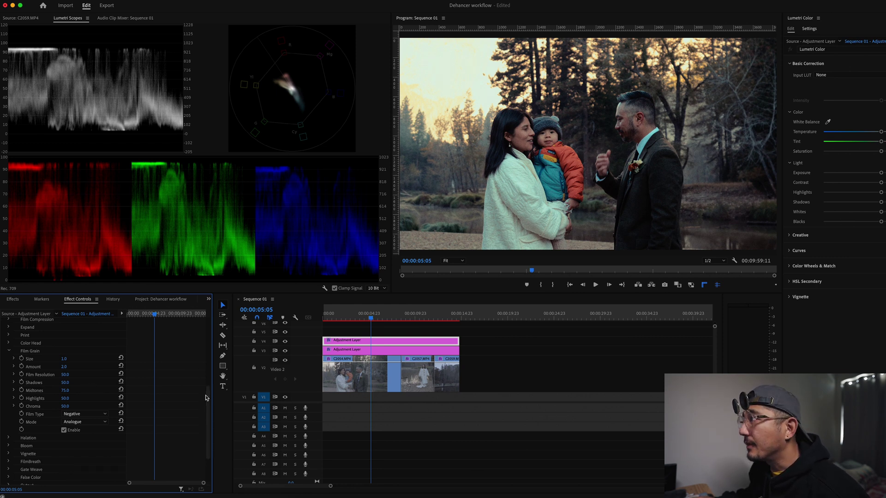
{"action": "left_click", "coordinate": [63, 430]}
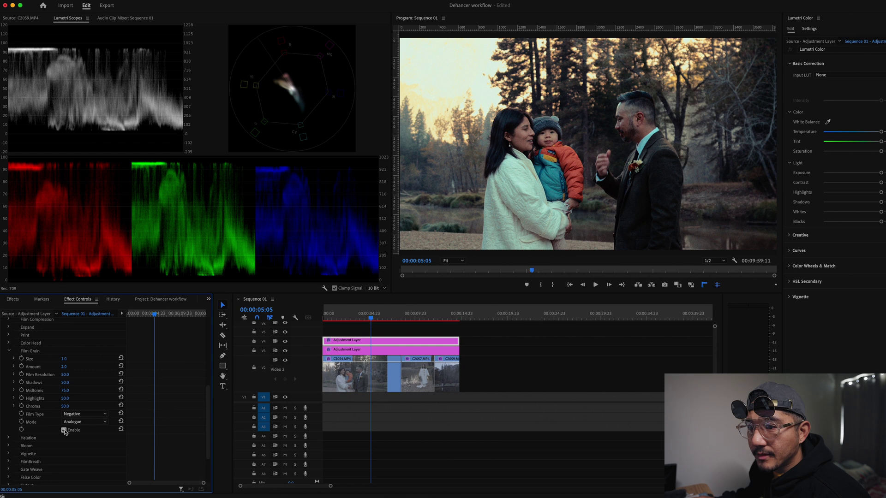
{"action": "left_click", "coordinate": [8, 351]}
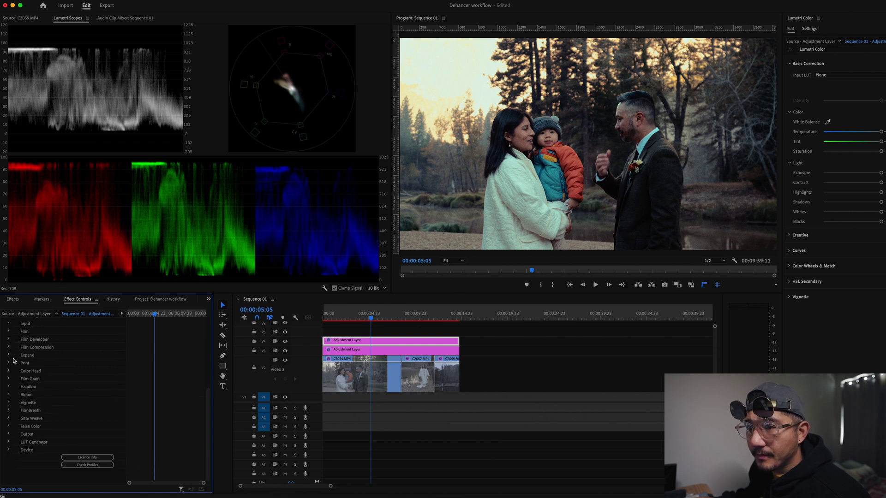
- Enable Dehancer's Halation, compare the picture with it off and on, and leave it enabled
{"action": "left_click", "coordinate": [8, 387]}
{"action": "scroll", "coordinate": [92, 342], "scroll_direction": "down", "scroll_amount": 3}
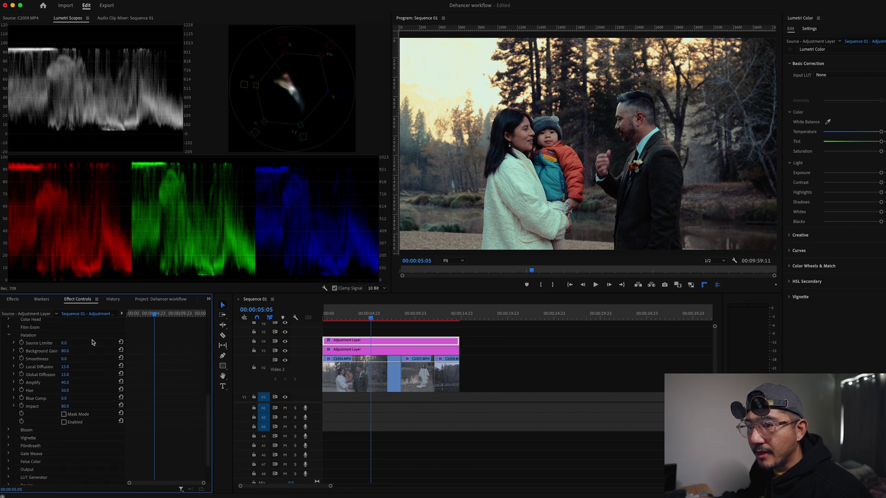
{"action": "left_click", "coordinate": [68, 424]}
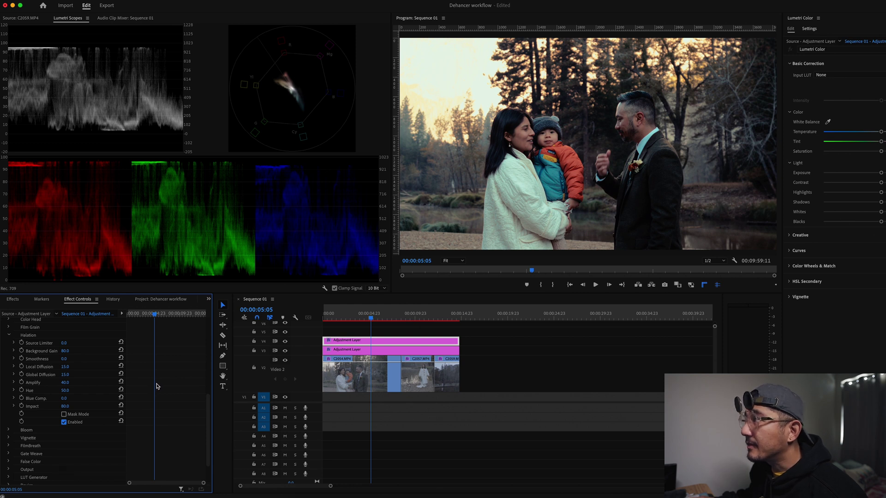
{"action": "left_click", "coordinate": [64, 422]}
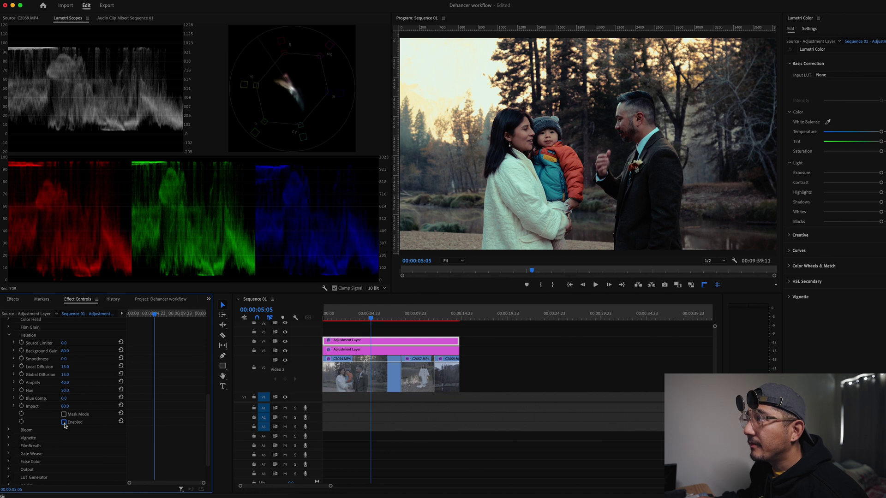
{"action": "left_click", "coordinate": [65, 423]}
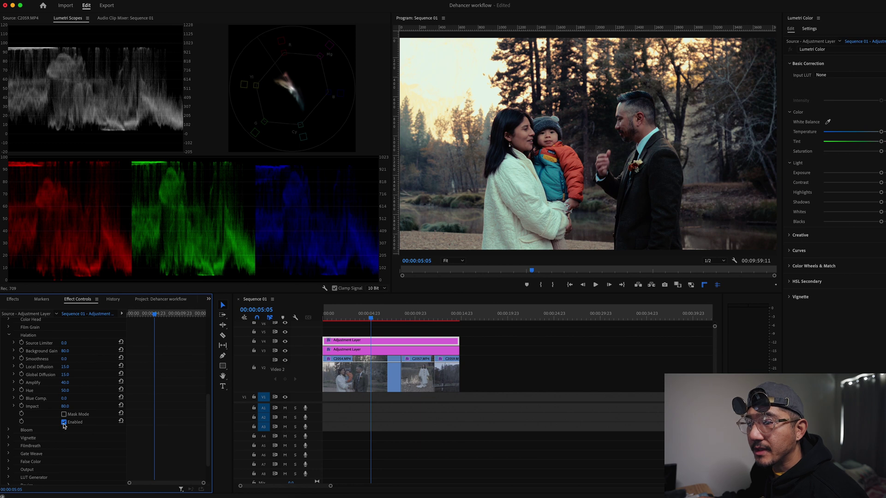
{"action": "left_click", "coordinate": [9, 335]}
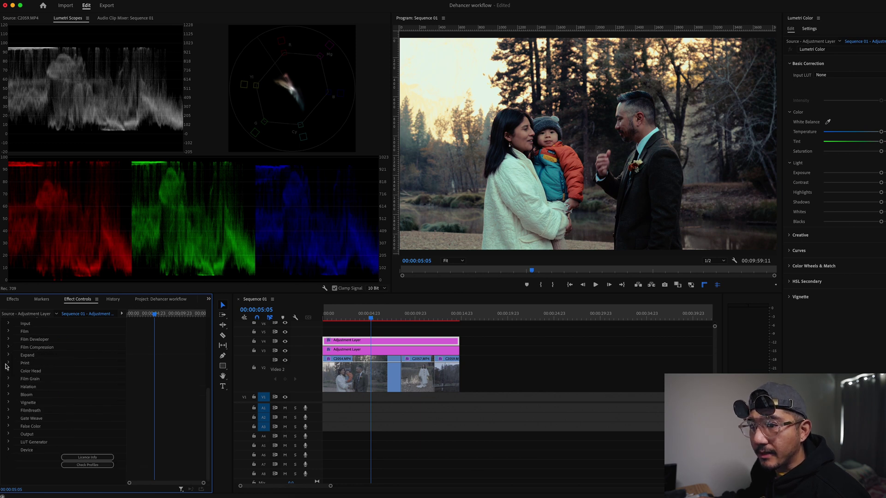
- Enable Dehancer's Bloom, look over its settings, and turn it off to compare the picture
{"action": "left_click", "coordinate": [8, 395]}
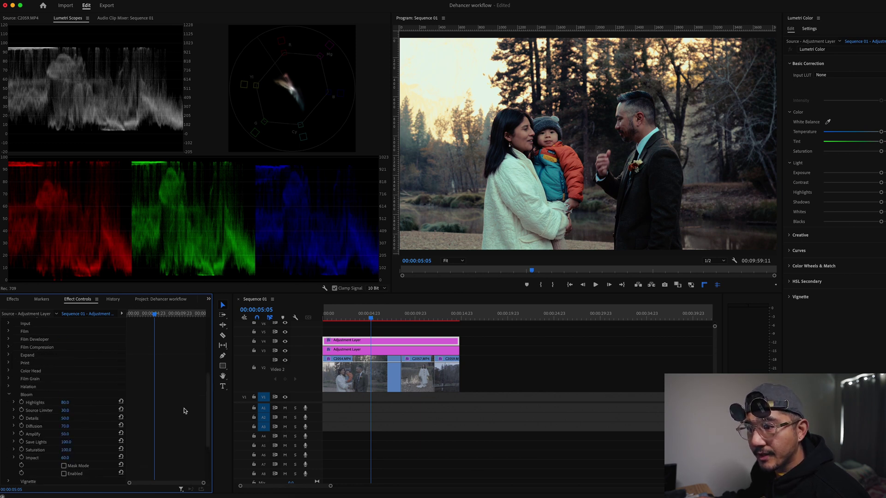
{"action": "left_click_drag", "start_coordinate": [207, 405], "coordinate": [207, 436]}
{"action": "left_click", "coordinate": [71, 397]}
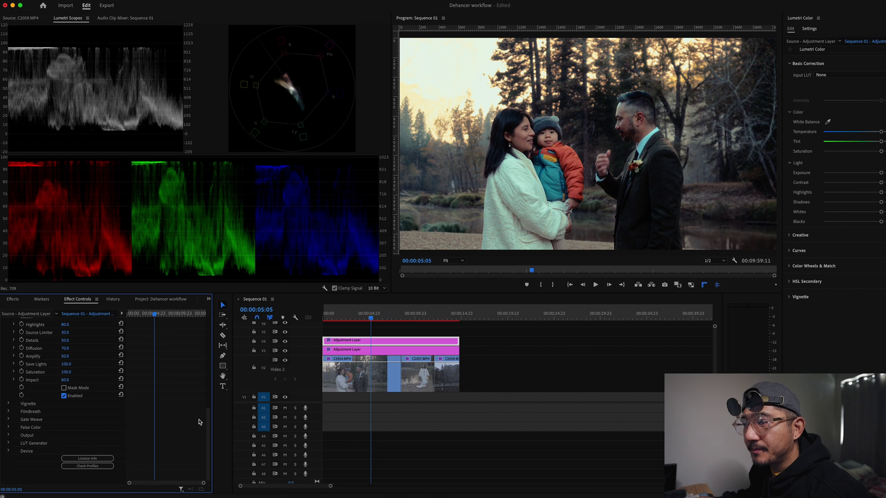
{"action": "scroll", "coordinate": [209, 408], "scroll_direction": "up", "scroll_amount": 3}
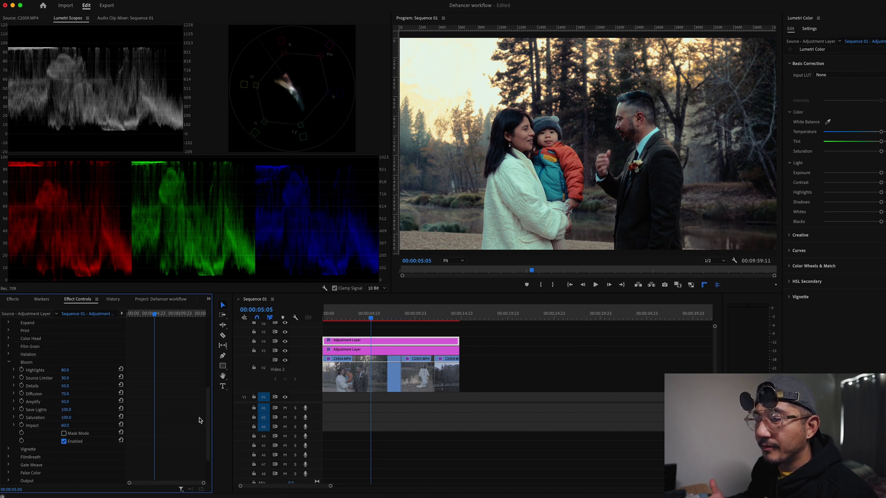
{"action": "scroll", "coordinate": [208, 429], "scroll_direction": "up", "scroll_amount": 3}
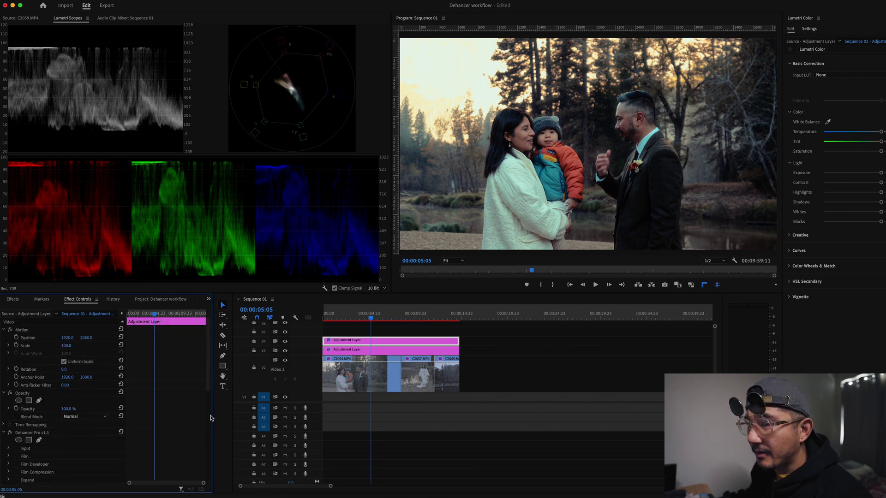
{"action": "scroll", "coordinate": [213, 466], "scroll_direction": "down", "scroll_amount": 5}
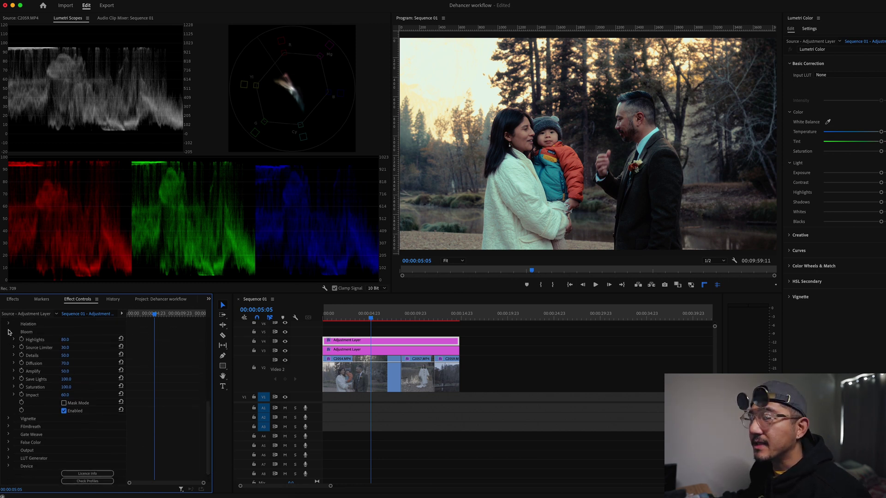
{"action": "left_click", "coordinate": [64, 411]}
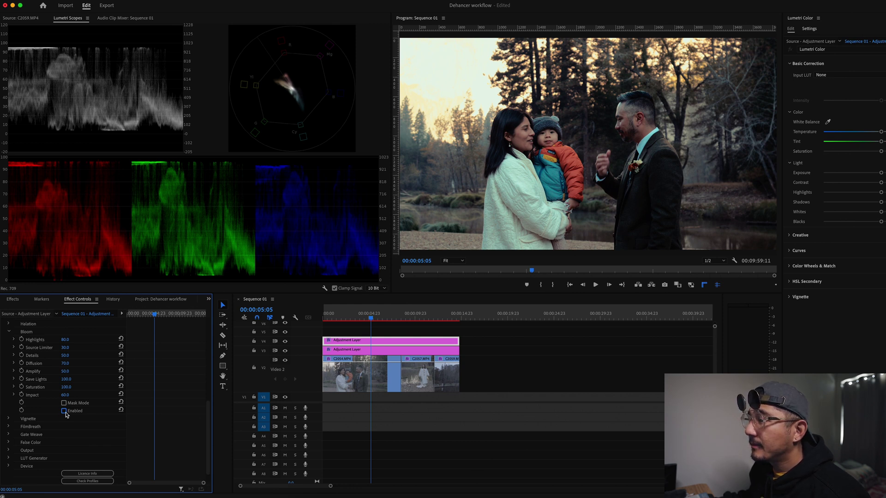
- Check other frames of the first clip without Bloom, re-enable Bloom and collapse its settings
{"action": "left_click", "coordinate": [418, 318]}
{"action": "left_click", "coordinate": [374, 316]}
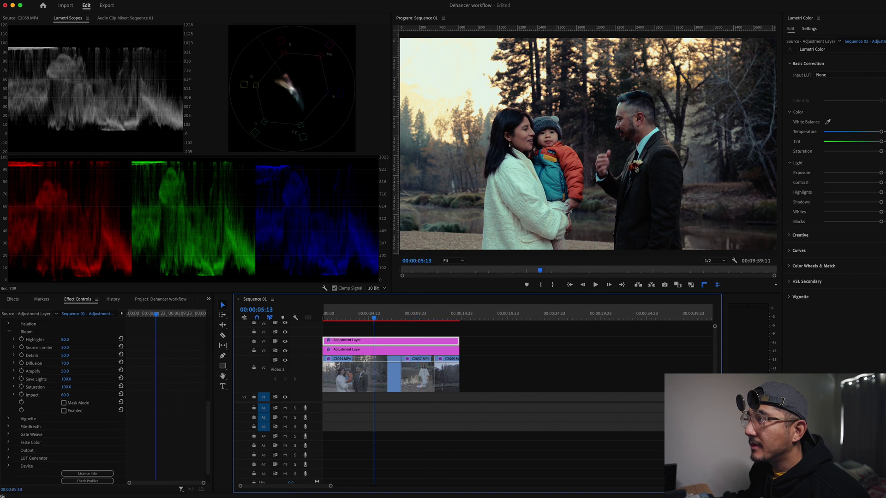
{"action": "left_click", "coordinate": [349, 316]}
{"action": "left_click", "coordinate": [381, 317]}
{"action": "left_click", "coordinate": [65, 411]}
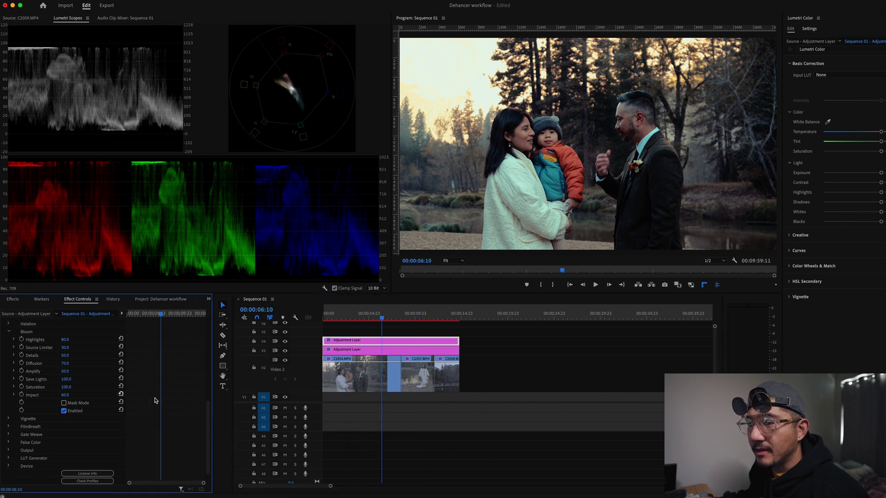
{"action": "left_click", "coordinate": [9, 332]}
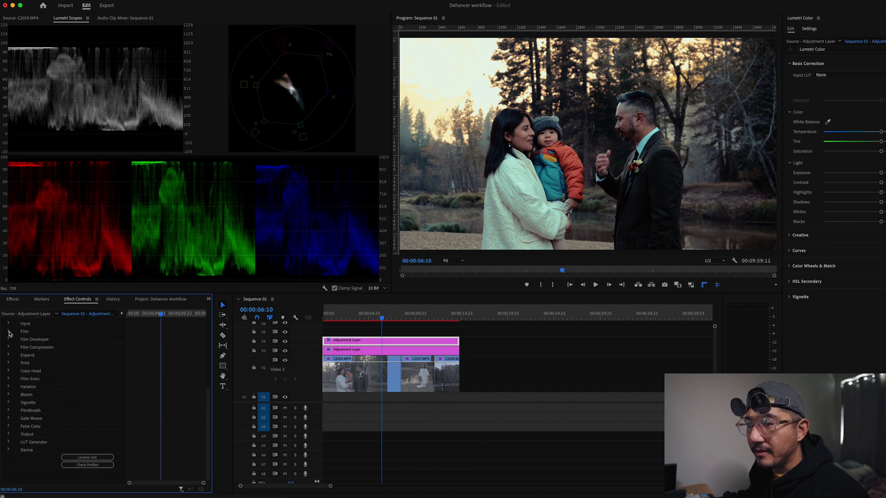
- Look through Dehancer's remaining Vignette, LUT Generator, Output, False Color, Gate Weave and FilmBreath settings
{"action": "left_click", "coordinate": [9, 403]}
{"action": "left_click", "coordinate": [8, 403]}
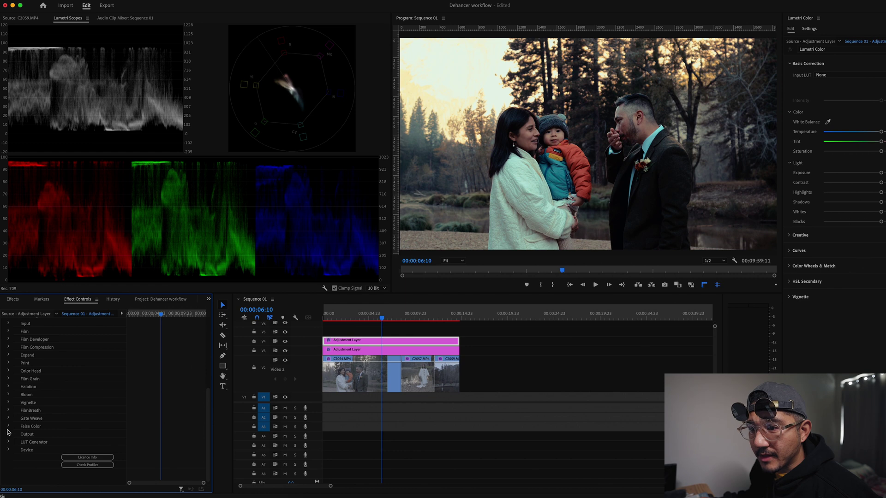
{"action": "left_click", "coordinate": [9, 443]}
{"action": "left_click", "coordinate": [8, 443]}
{"action": "left_click", "coordinate": [9, 435]}
{"action": "left_click", "coordinate": [8, 435]}
{"action": "left_click", "coordinate": [7, 425]}
{"action": "left_click", "coordinate": [8, 418]}
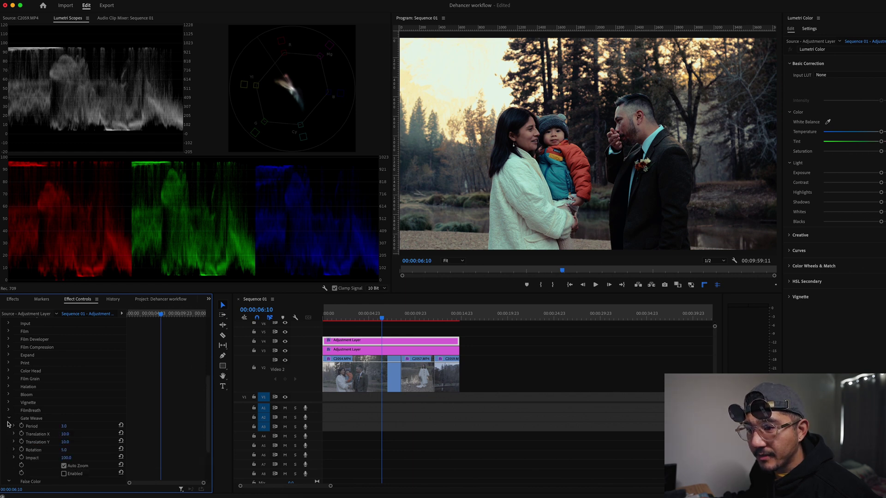
{"action": "left_click", "coordinate": [8, 419]}
{"action": "left_click", "coordinate": [9, 427]}
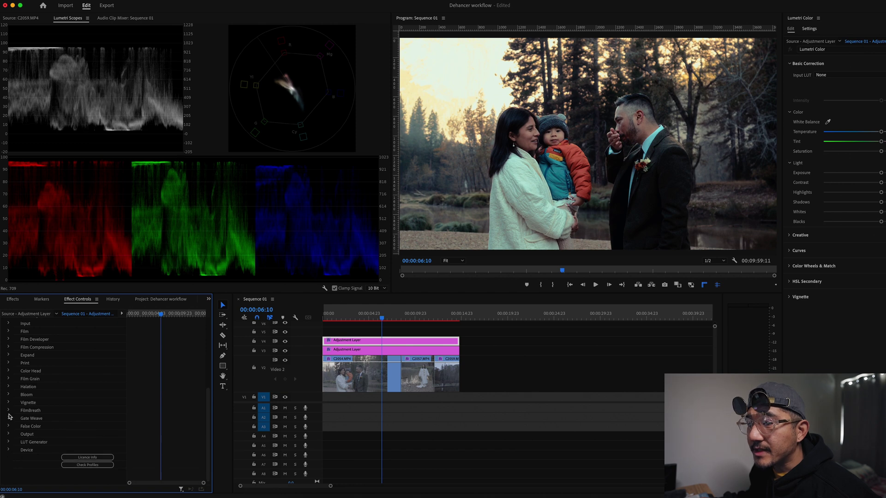
{"action": "left_click", "coordinate": [8, 410]}
{"action": "left_click", "coordinate": [8, 411]}
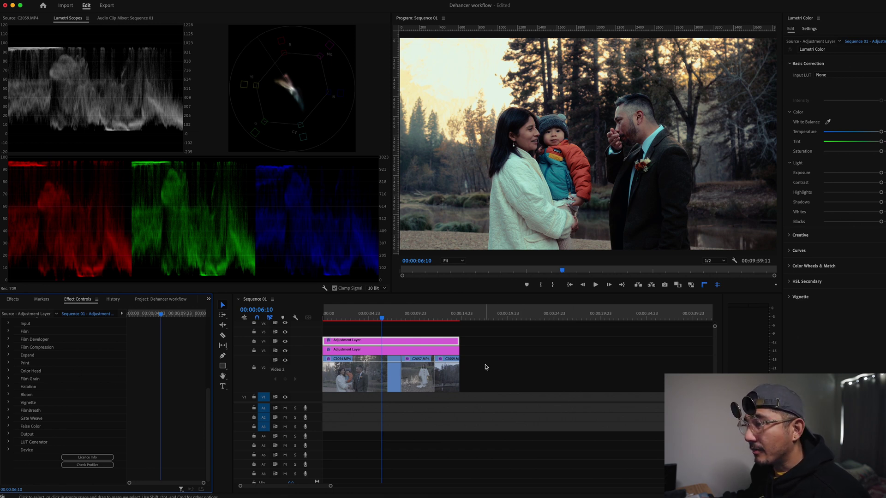
- Render the sequence's preview for smooth playback
{"action": "mouse_move", "coordinate": [383, 320]}
{"action": "left_mouse_down"}
{"action": "mouse_move", "coordinate": [449, 319]}
{"action": "mouse_move", "coordinate": [386, 320]}
{"action": "left_mouse_up"}
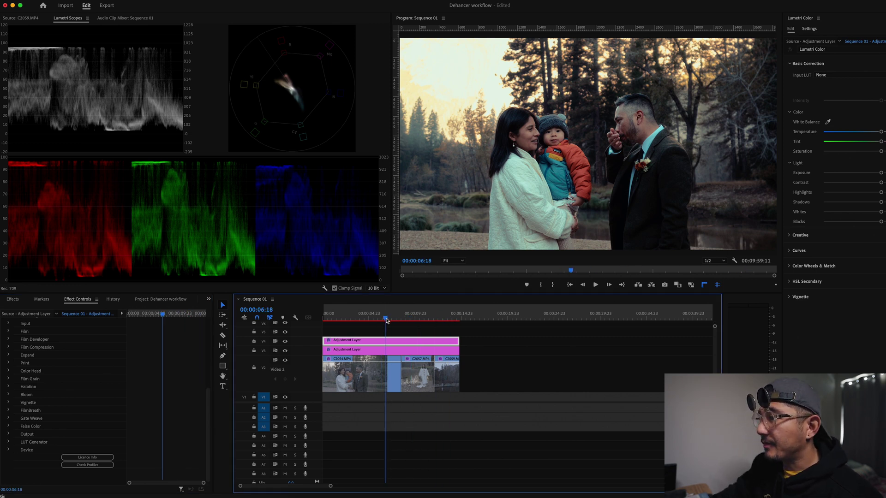
{"action": "key", "text": "Return"}
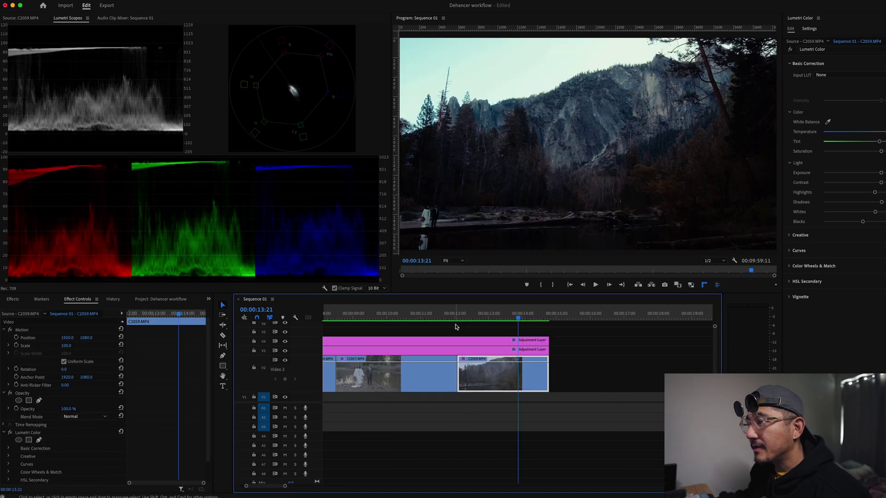
- Inspect the graded landscape clip C2059.MP4 at its final frames and around 00:00:13:13
{"action": "scroll", "coordinate": [453, 339], "scroll_direction": "up", "scroll_amount": 4}
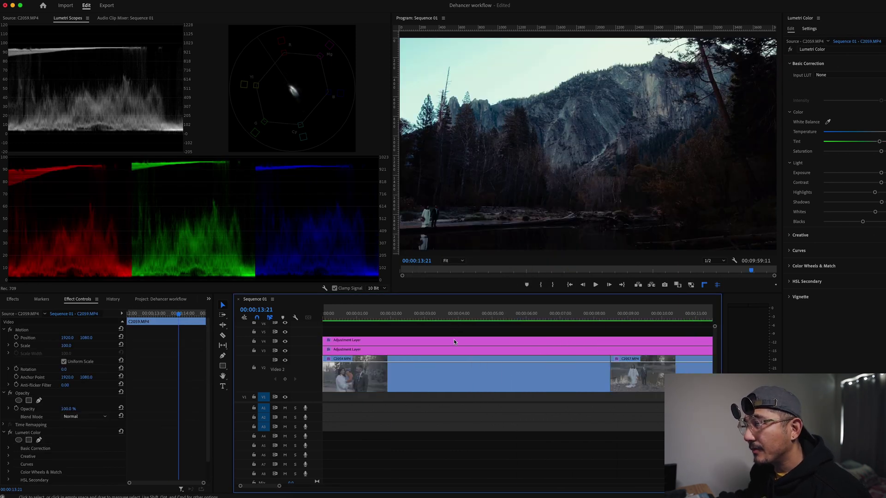
{"action": "scroll", "coordinate": [453, 342], "scroll_direction": "right", "scroll_amount": 4}
{"action": "left_click", "coordinate": [445, 315]}
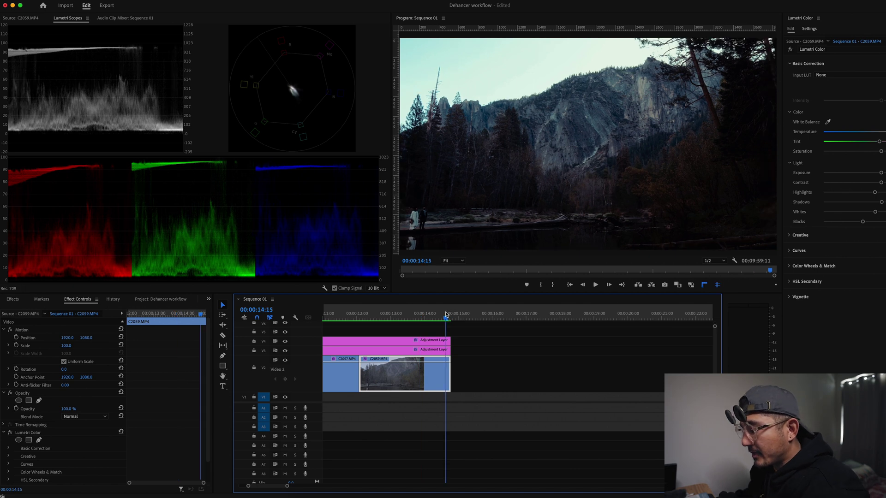
{"action": "key", "text": "equal"}
{"action": "key", "text": "equal"}
{"action": "key", "text": "equal"}
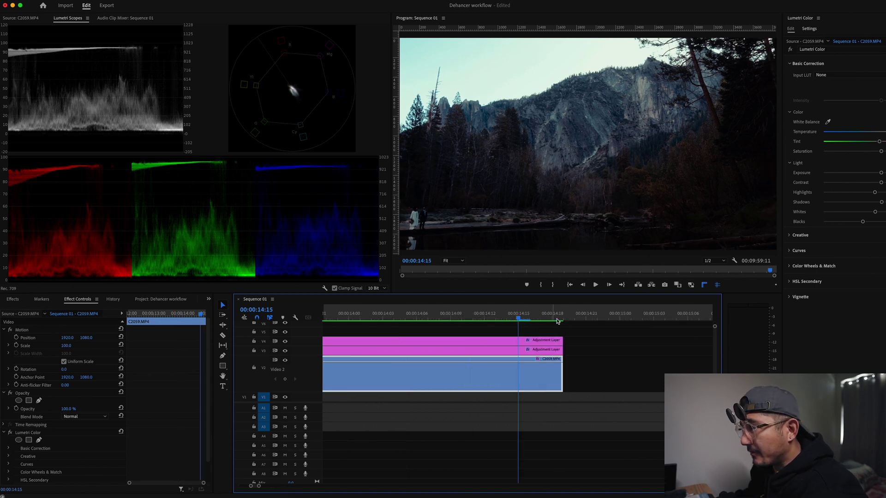
{"action": "left_click", "coordinate": [557, 318]}
{"action": "key", "text": "minus"}
{"action": "key", "text": "minus"}
{"action": "key", "text": "minus"}
{"action": "key", "text": "minus"}
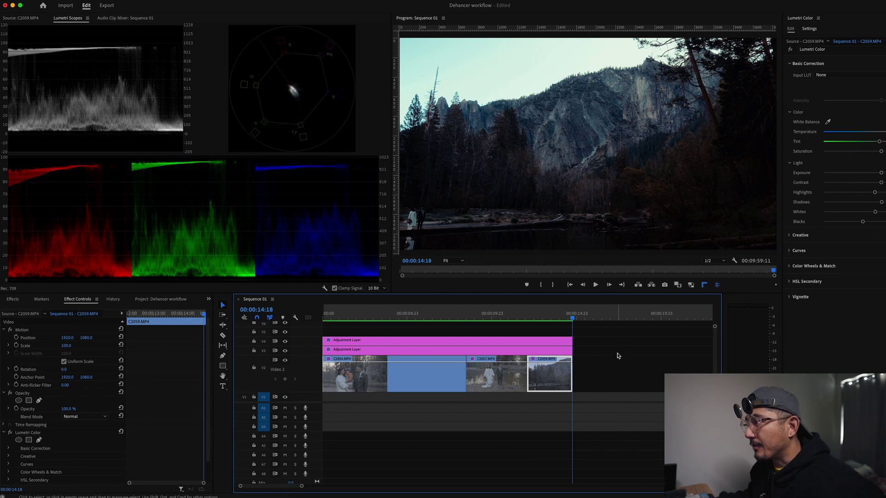
{"action": "left_click", "coordinate": [552, 316]}
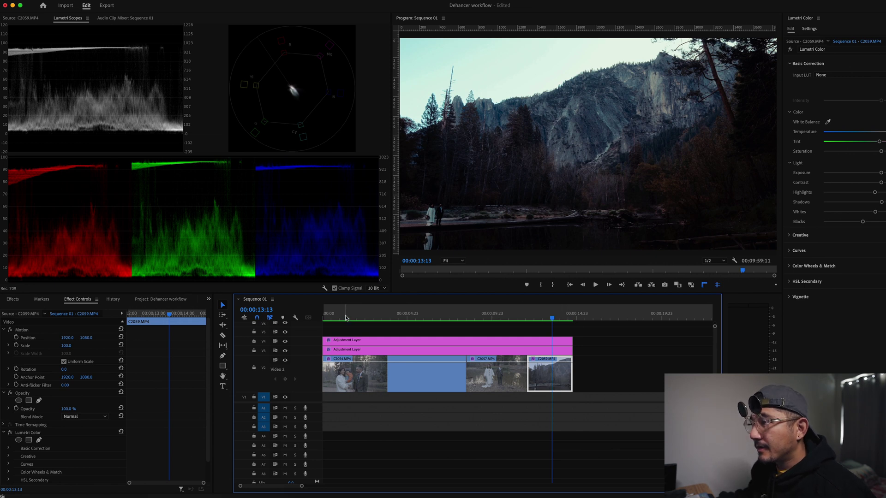
- Play the sequence from its beginning and skip ahead to review the couple clip C2057.MP4
{"action": "key", "text": "Home"}
{"action": "key", "text": "space"}
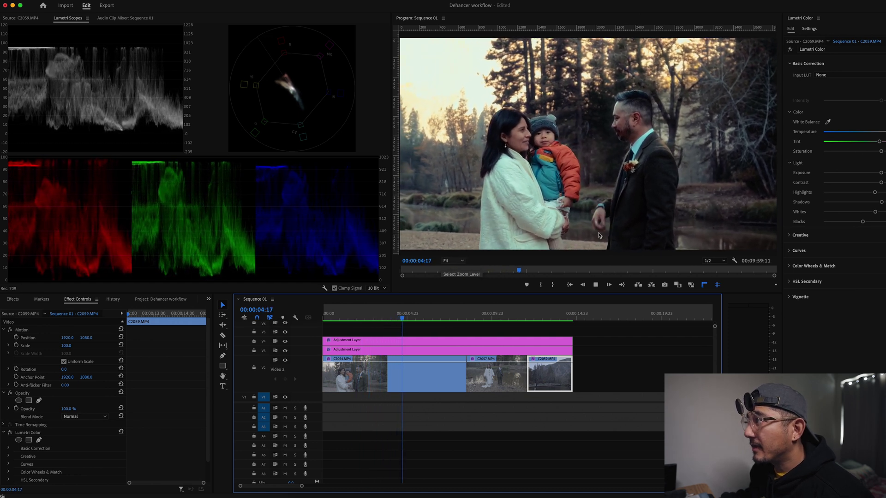
{"action": "left_click", "coordinate": [489, 318]}
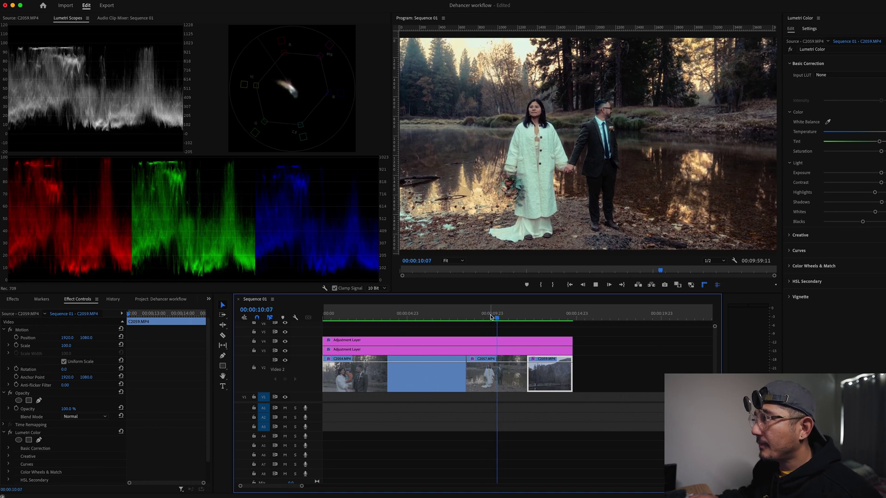
{"action": "left_click", "coordinate": [485, 317]}
- Raise the Blacks and Shadows of the landscape clip C2059.MP4 in Lumetri Color
{"action": "left_click", "coordinate": [538, 318]}
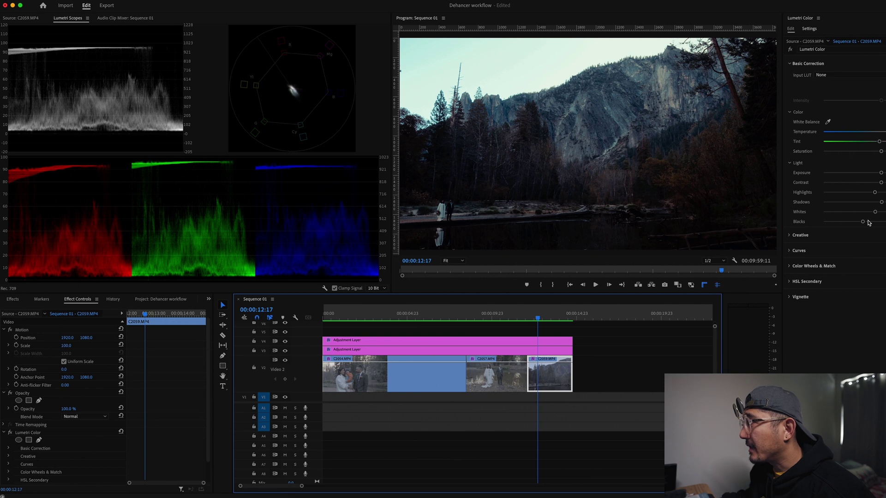
{"action": "left_click", "coordinate": [872, 222]}
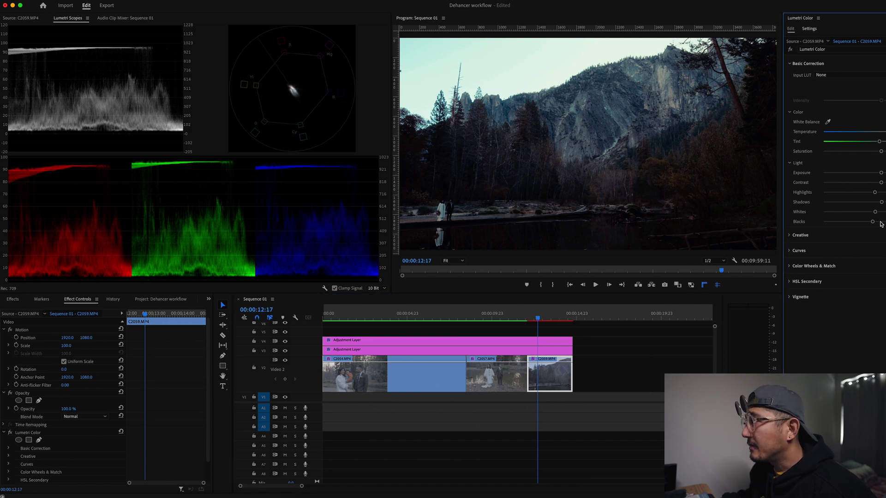
{"action": "left_click_drag", "start_coordinate": [880, 222], "coordinate": [880, 221]}
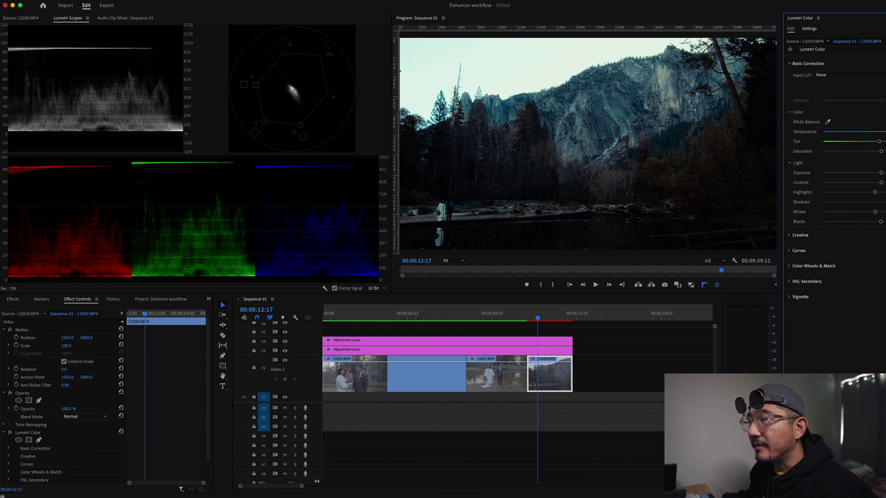
- Compare the adjusted landscape clip with the family clip and the couple clip by moving between them
{"action": "left_click", "coordinate": [500, 316]}
{"action": "left_click", "coordinate": [400, 316]}
{"action": "left_click", "coordinate": [548, 315]}
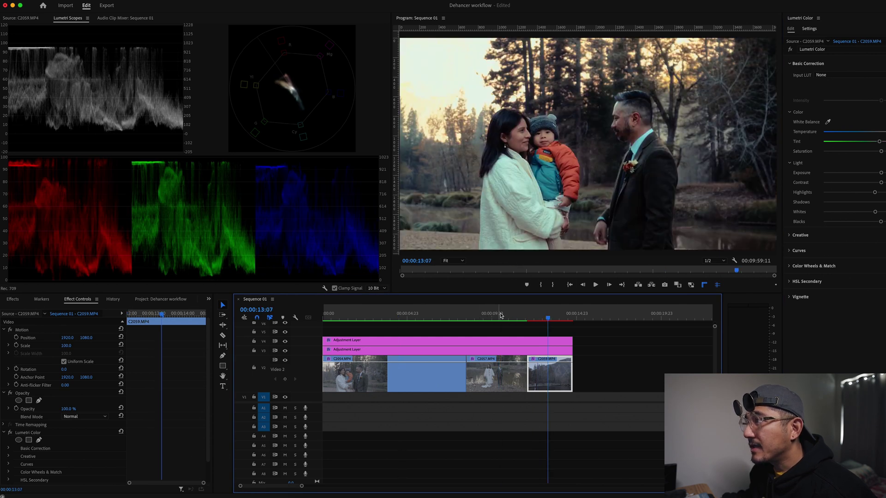
{"action": "left_click", "coordinate": [500, 315]}
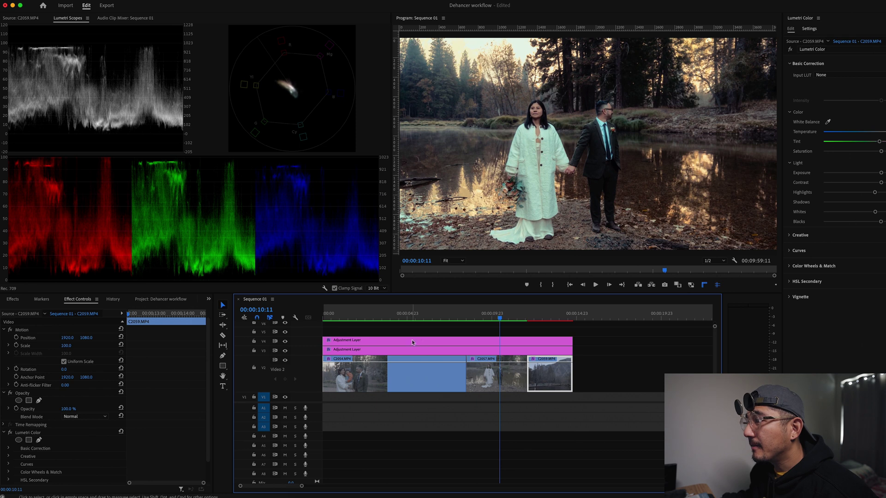
{"action": "left_click", "coordinate": [440, 315]}
{"action": "left_click", "coordinate": [488, 315]}
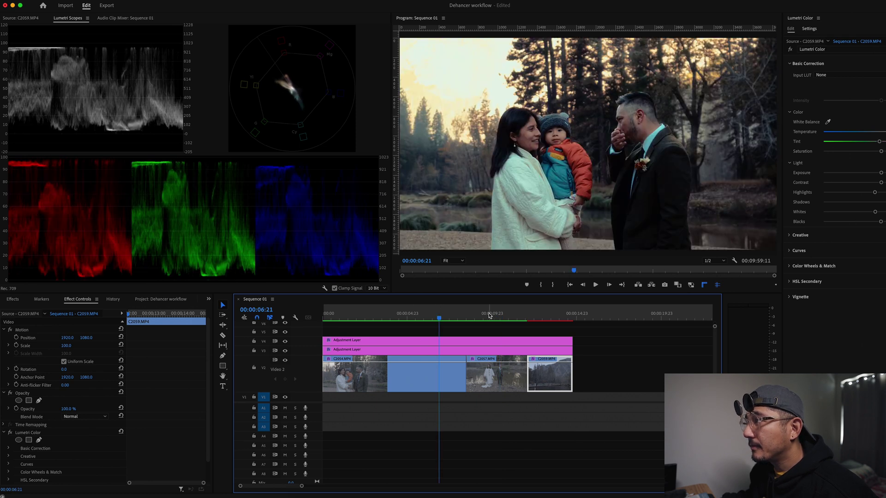
{"action": "left_click", "coordinate": [539, 316]}
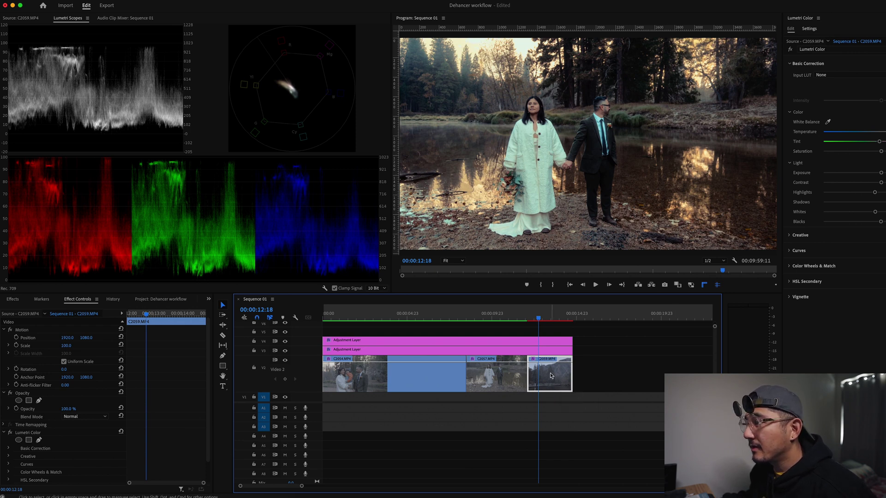
{"action": "left_click", "coordinate": [560, 317]}
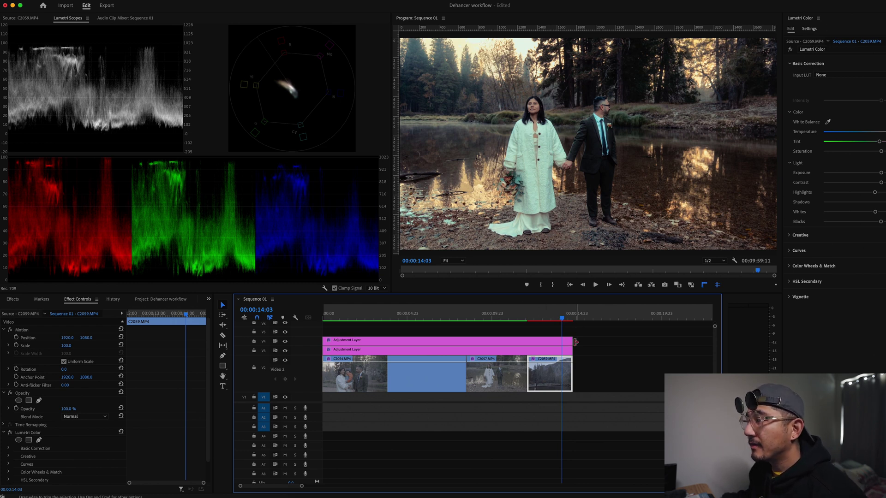
{"action": "left_click", "coordinate": [495, 318]}
{"action": "left_click", "coordinate": [557, 318]}
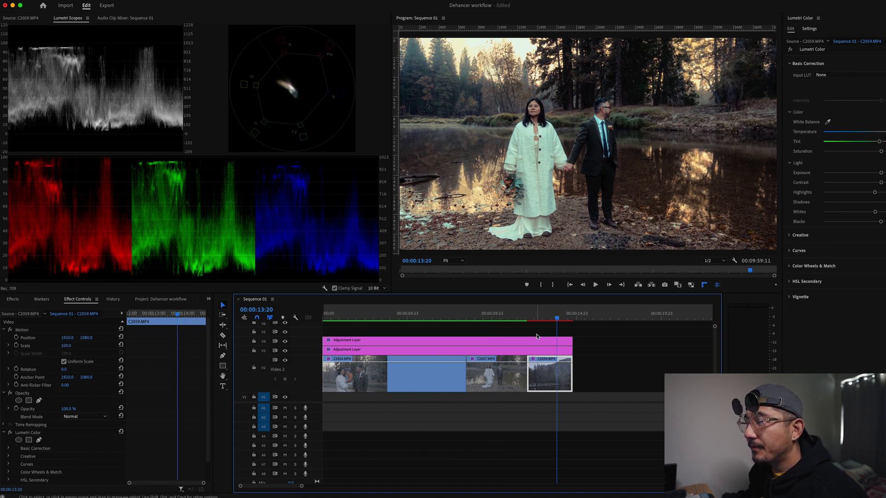
- Select the landscape clip C2059.MP4, render the preview of its changed section and play the sequence
{"action": "left_click", "coordinate": [556, 342]}
{"action": "left_click", "coordinate": [549, 387]}
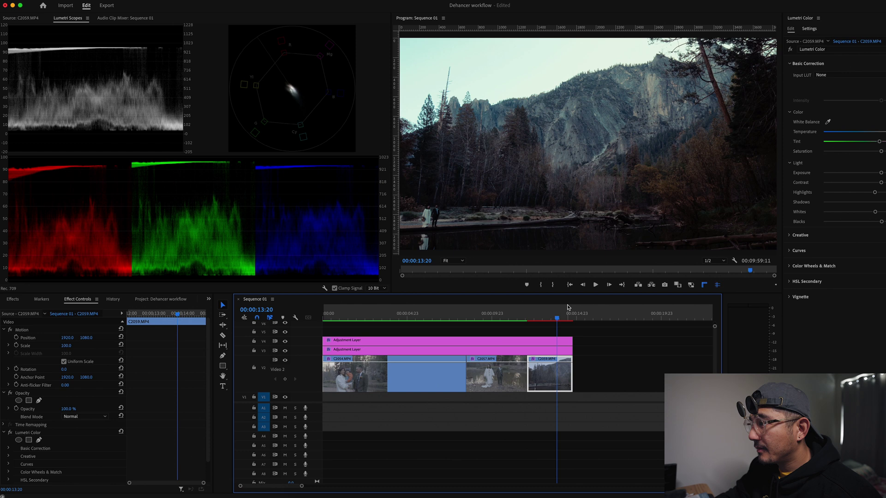
{"action": "key", "text": "Return"}
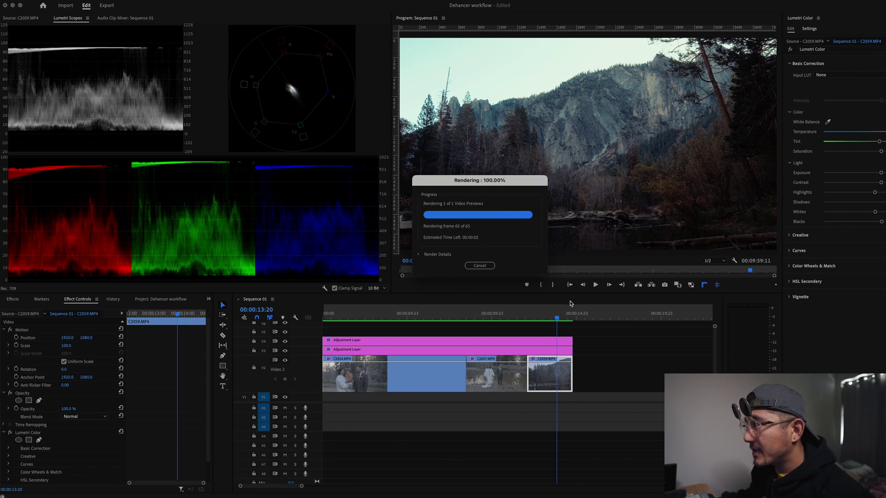
{"action": "key", "text": "space"}
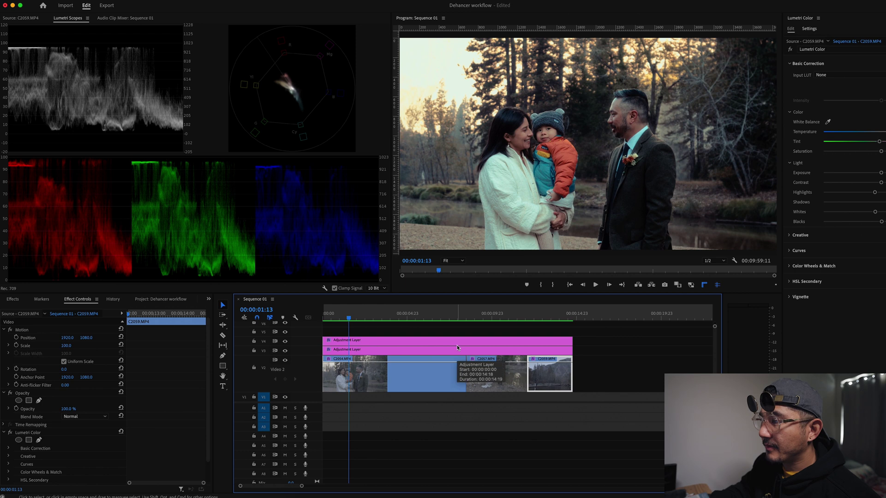
- Select the lower adjustment layer and show its Lumetri Curves settings
{"action": "left_click", "coordinate": [415, 349]}
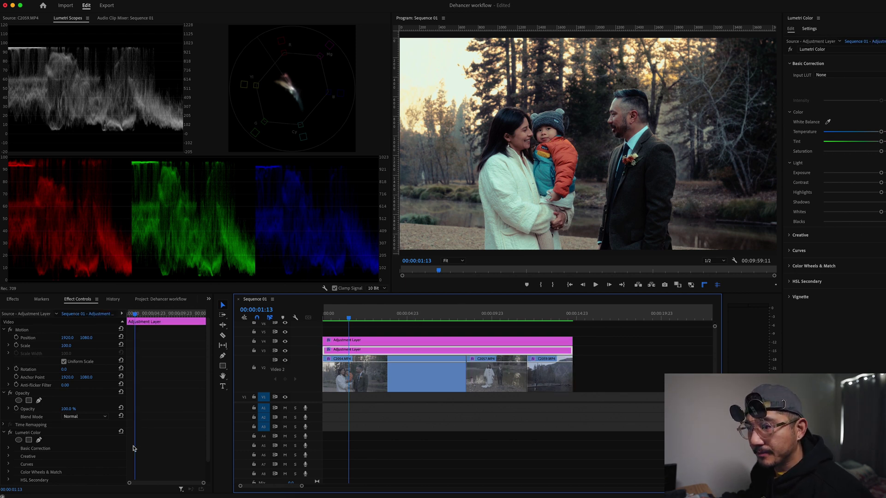
{"action": "left_click", "coordinate": [798, 250]}
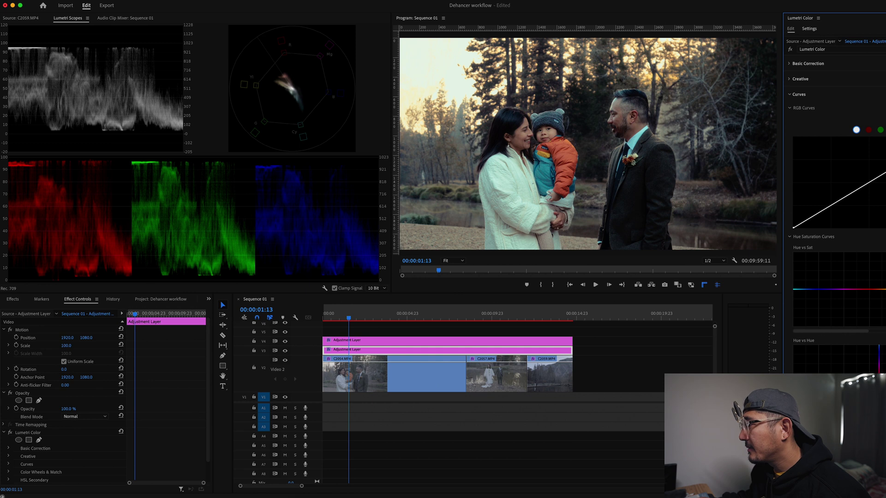
- Try an extreme downward shift of the Hue vs Hue curve point on the lower adjustment layer and undo it
{"action": "left_click_drag", "start_coordinate": [879, 382], "coordinate": [880, 406]}
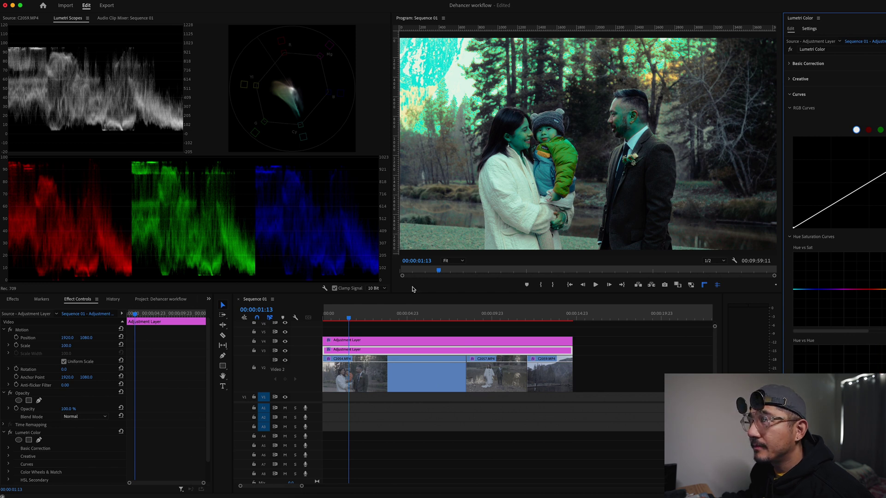
{"action": "left_click", "coordinate": [386, 352]}
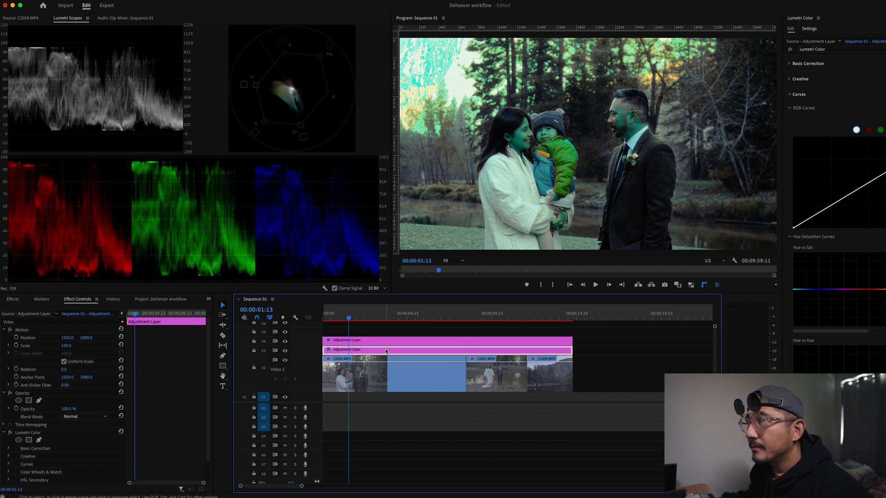
{"action": "key", "text": "super+z"}
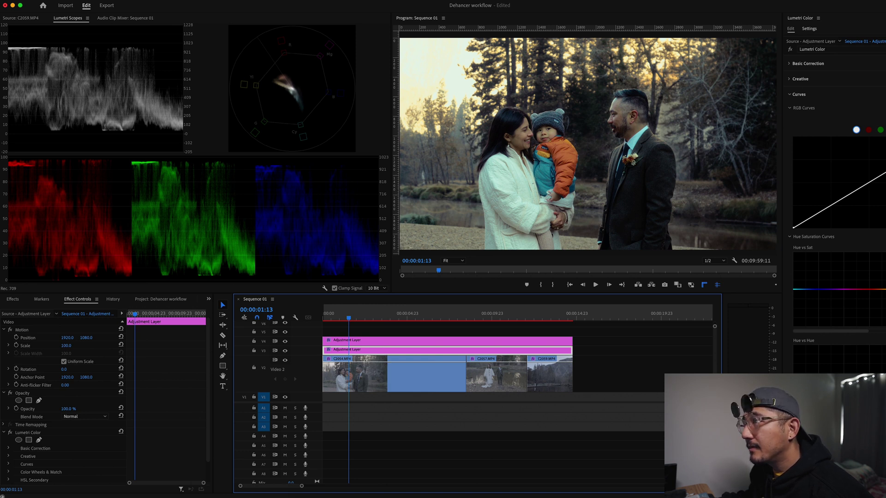
- Fine-tune the Hue vs Hue curve point with a slight upward shift and go to the couple clip at 00:00:09:20
{"action": "left_click_drag", "start_coordinate": [879, 382], "coordinate": [880, 377]}
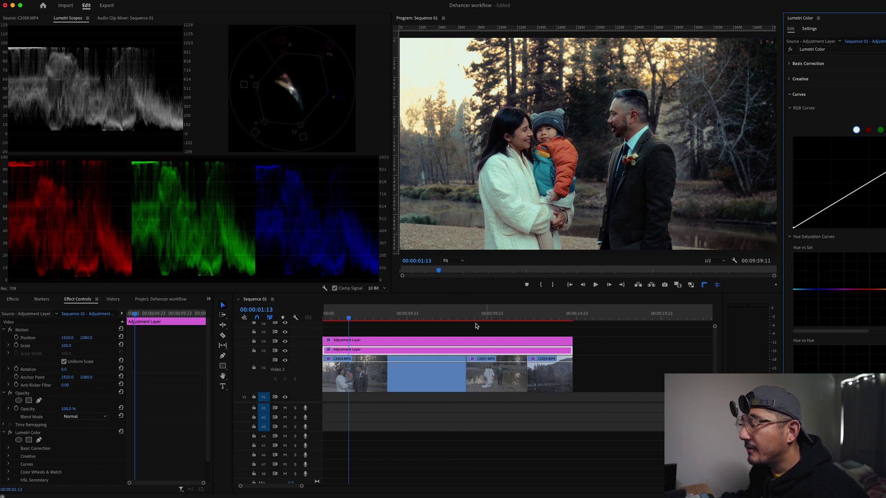
{"action": "left_click", "coordinate": [489, 314]}
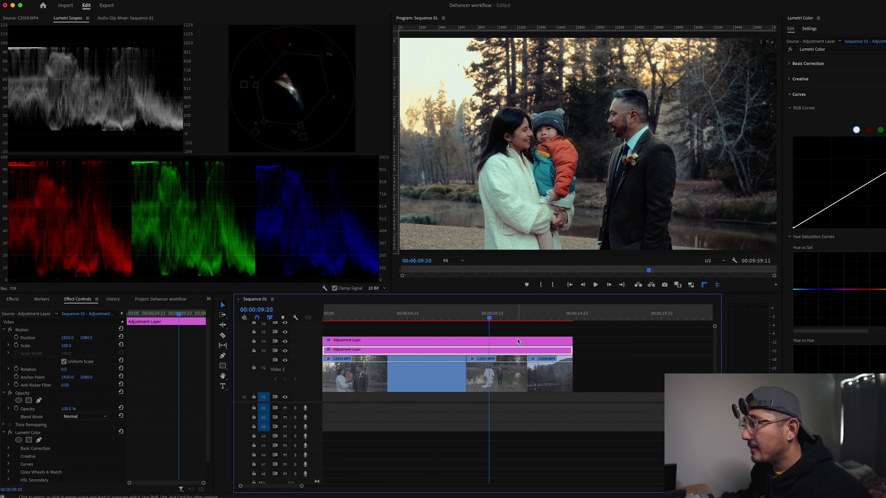
- Go to the family clip at 00:00:05:11 and inspect the Hue vs Sat curve on the lower adjustment layer
{"action": "left_click", "coordinate": [880, 95]}
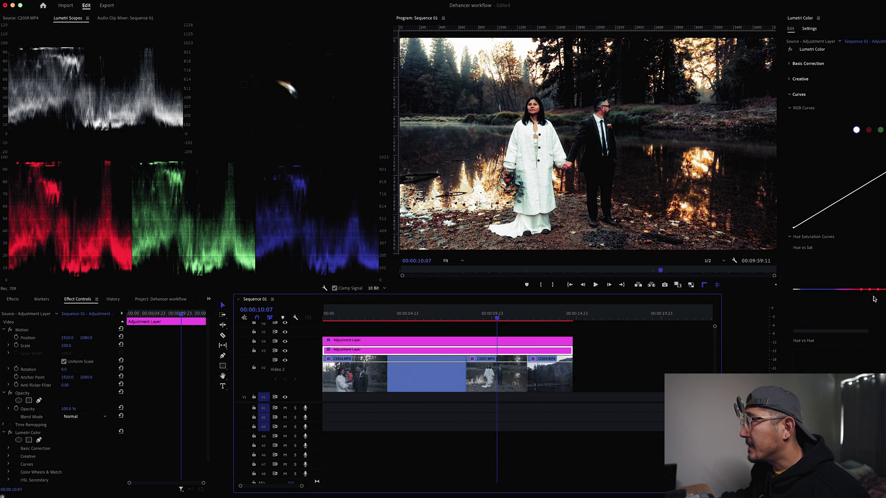
{"action": "left_click", "coordinate": [550, 317]}
{"action": "left_click", "coordinate": [416, 317]}
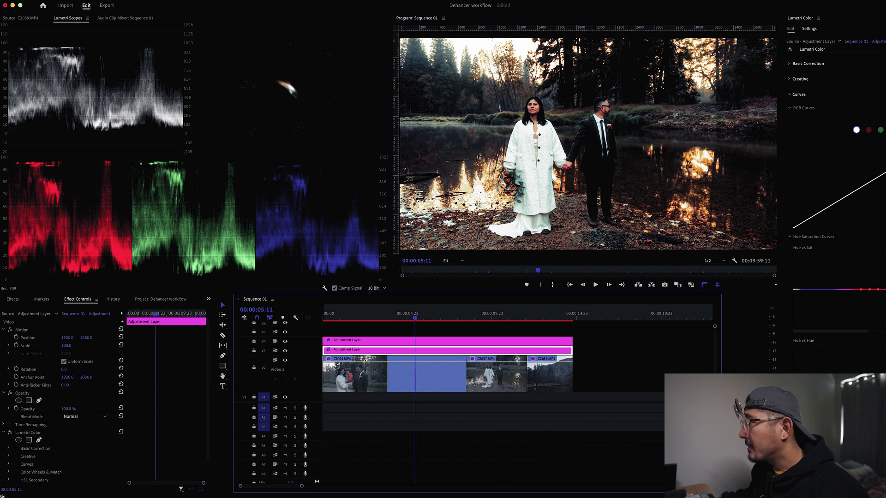
{"action": "left_click", "coordinate": [884, 248]}
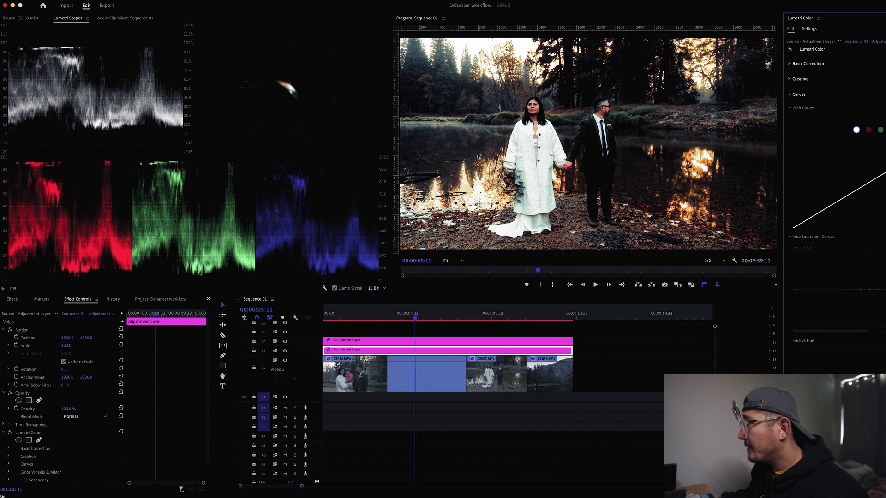
{"action": "left_click", "coordinate": [869, 290]}
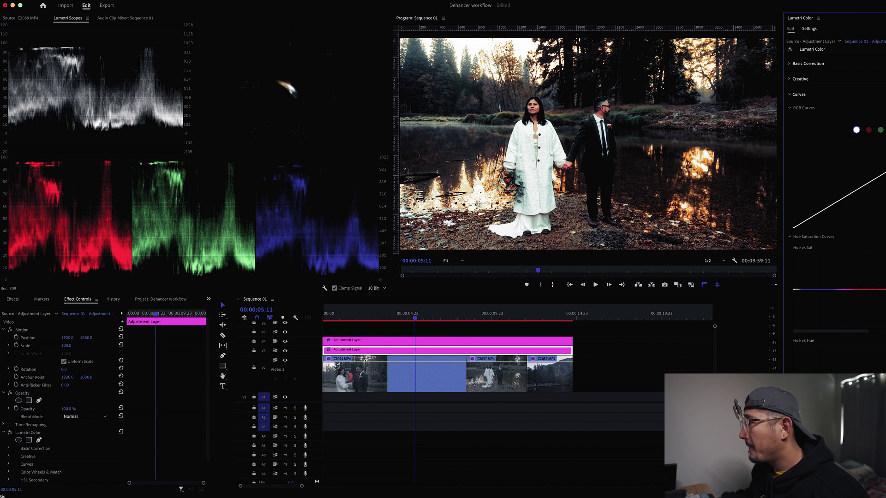
{"action": "key", "text": "Up"}
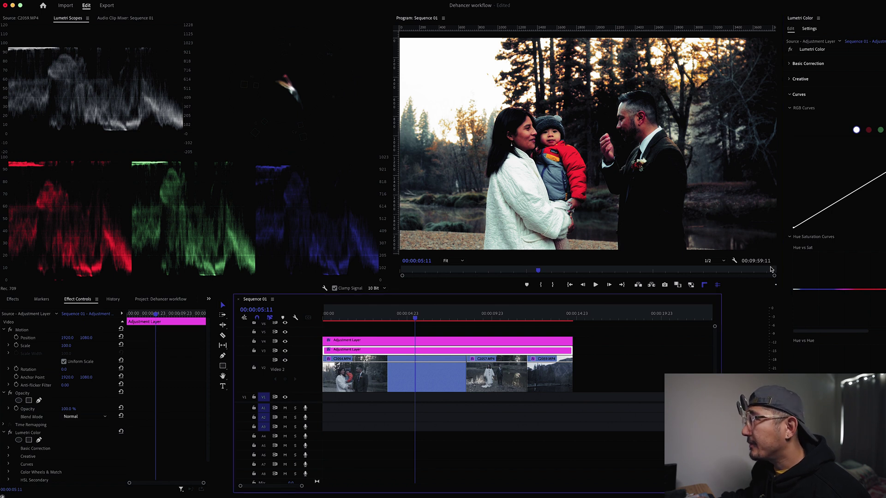
- Collapse the Curves settings of the lower adjustment layer and review its Creative and HSL Secondary settings
{"action": "left_click", "coordinate": [790, 94]}
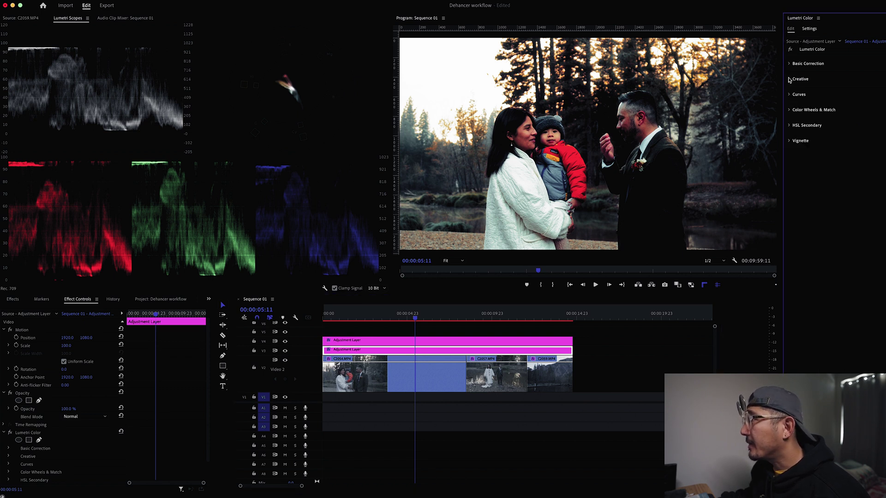
{"action": "left_click", "coordinate": [790, 79]}
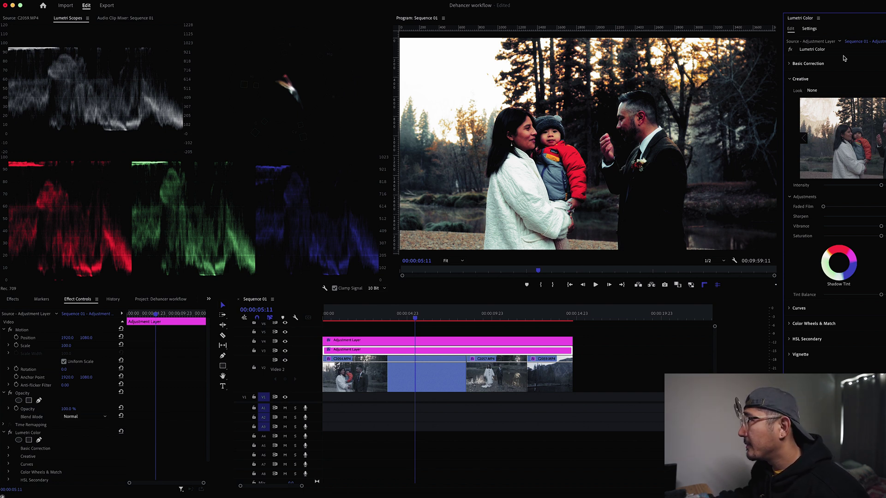
{"action": "left_click", "coordinate": [789, 80]}
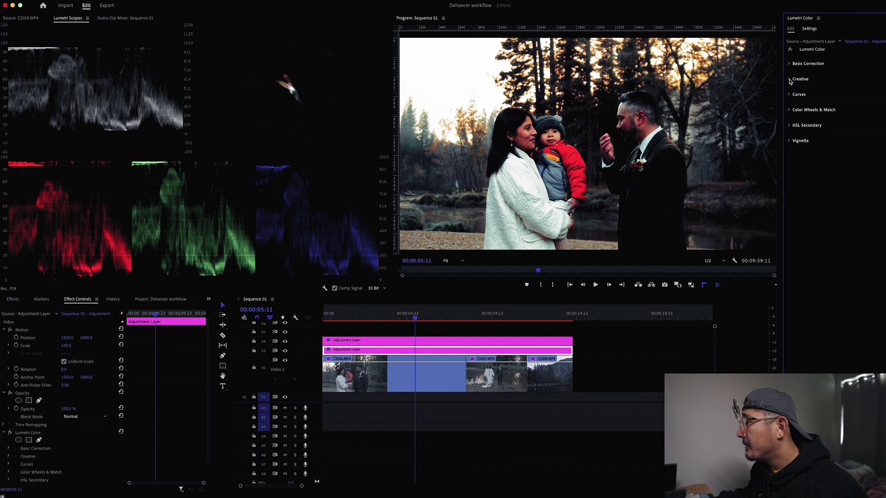
{"action": "left_click", "coordinate": [789, 126]}
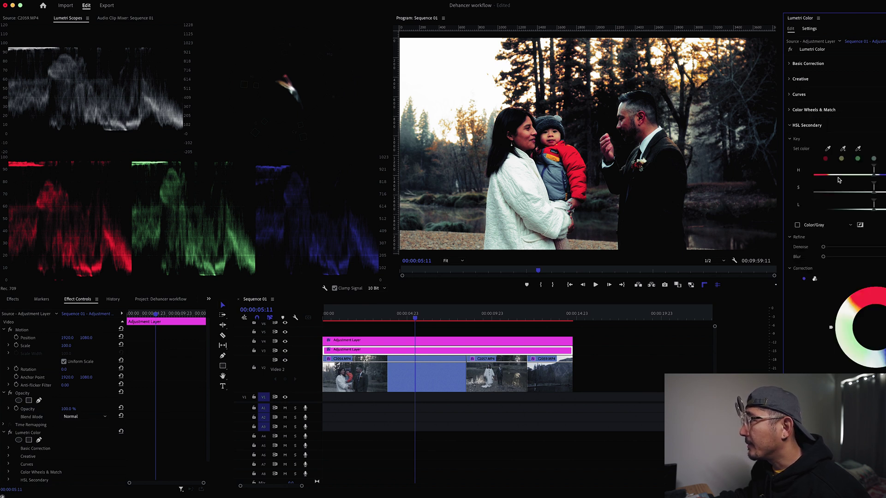
{"action": "left_click", "coordinate": [789, 125]}
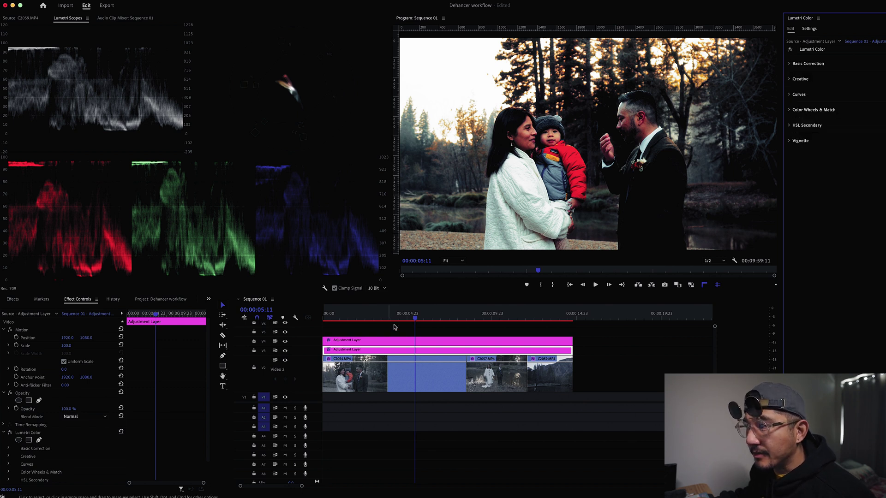
- Review the Dehancer Pro effect on the upper adjustment layer, then the Lumetri Color effect on the lower one
{"action": "left_click", "coordinate": [397, 342]}
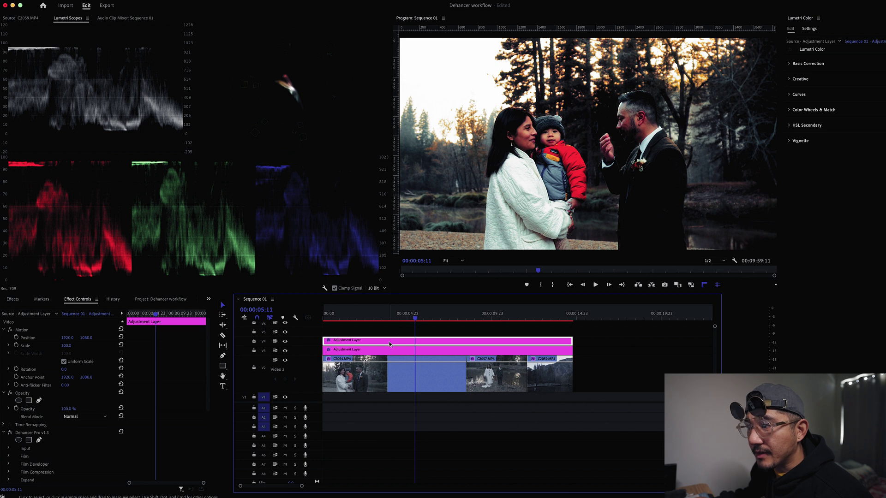
{"action": "scroll", "coordinate": [55, 405], "scroll_direction": "down", "scroll_amount": 5}
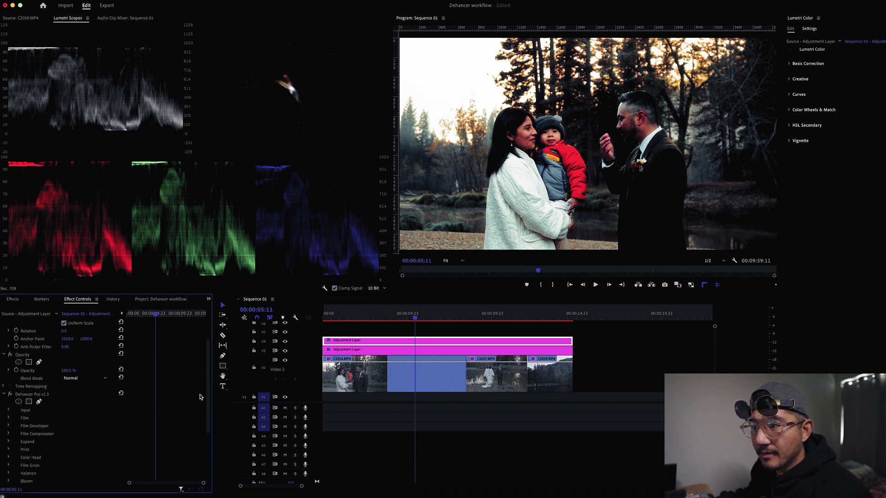
{"action": "left_click", "coordinate": [378, 350]}
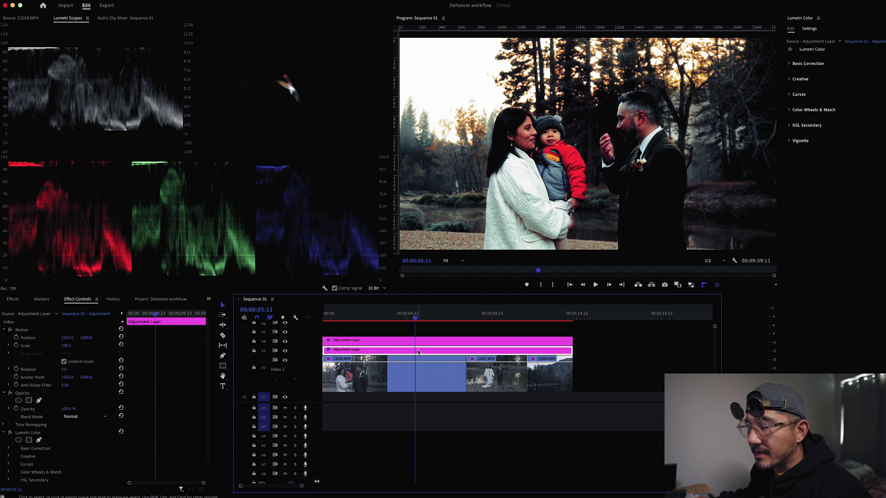
- Scrub through the sequence and select the clips beneath the adjustment layers one by one, ending with the landscape clip C2059.MP4
{"action": "left_click", "coordinate": [417, 369]}
{"action": "left_click", "coordinate": [482, 314]}
{"action": "left_click_drag", "start_coordinate": [493, 315], "coordinate": [438, 316]}
{"action": "left_click", "coordinate": [500, 374]}
{"action": "left_click", "coordinate": [543, 383]}
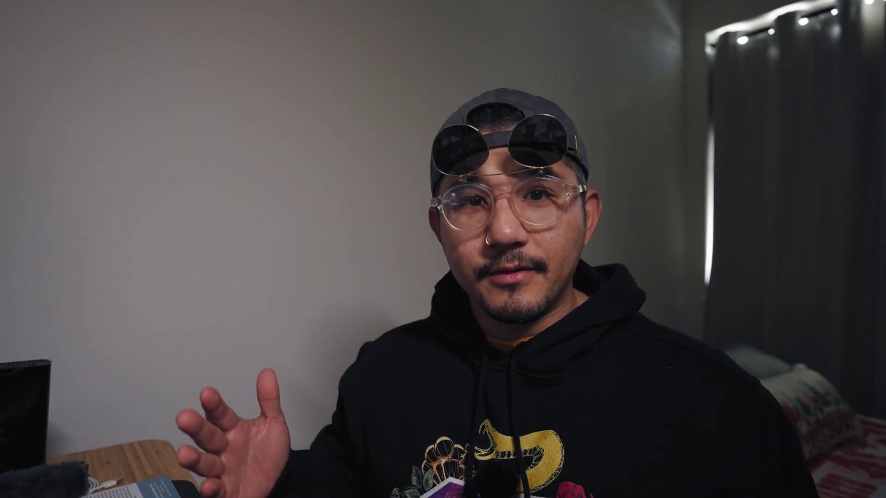